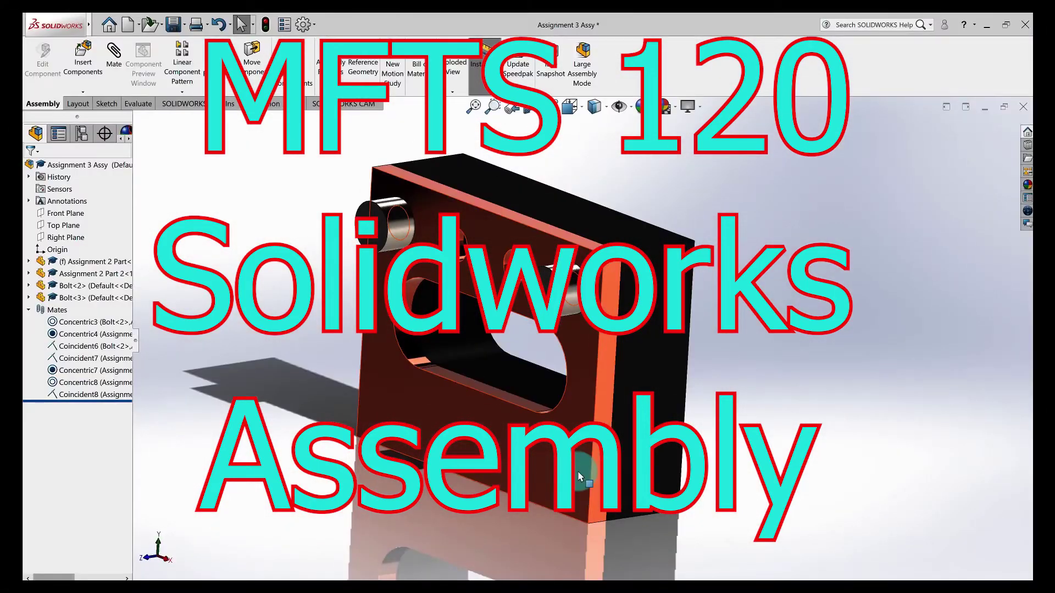
# - Show the whole assembly in isometric view and capture the SOLIDWORKS window with Snipping Tool
pyautogui.click(747, 423)
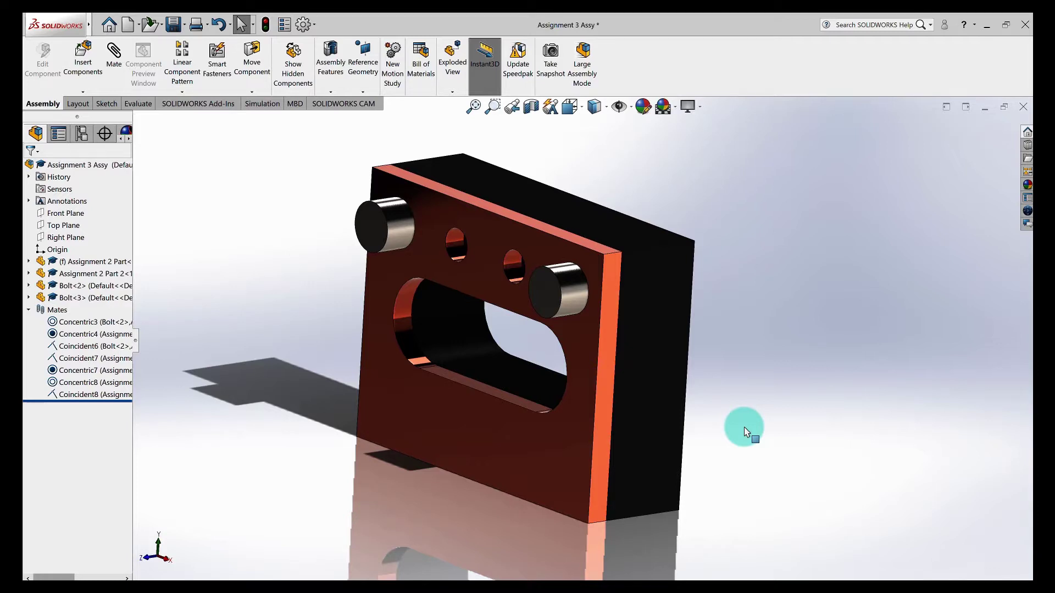
pyautogui.press('f')
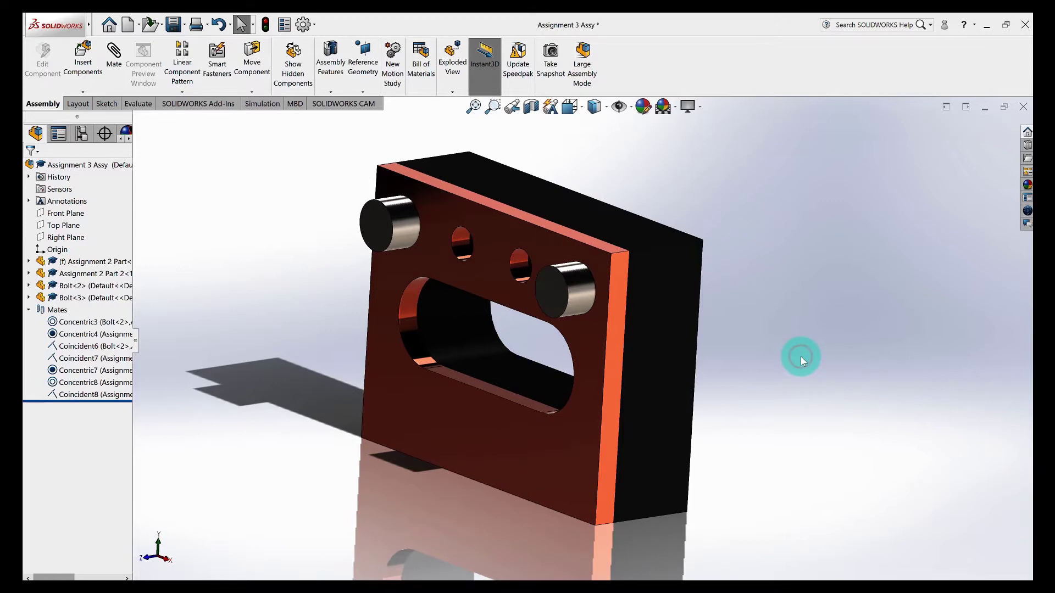
pyautogui.hotkey('ctrl', '7')
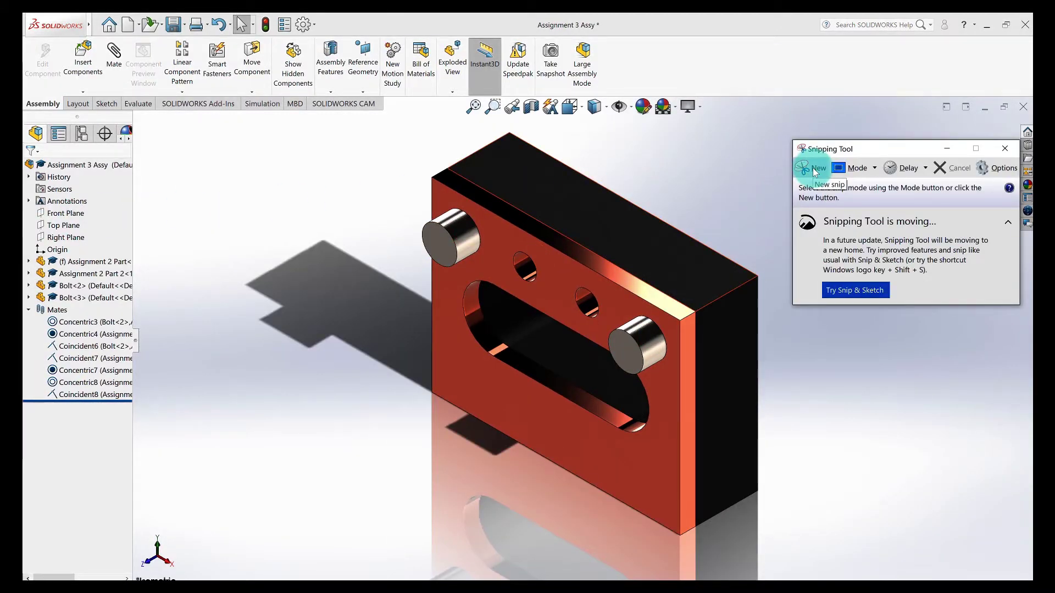
pyautogui.click(814, 171)
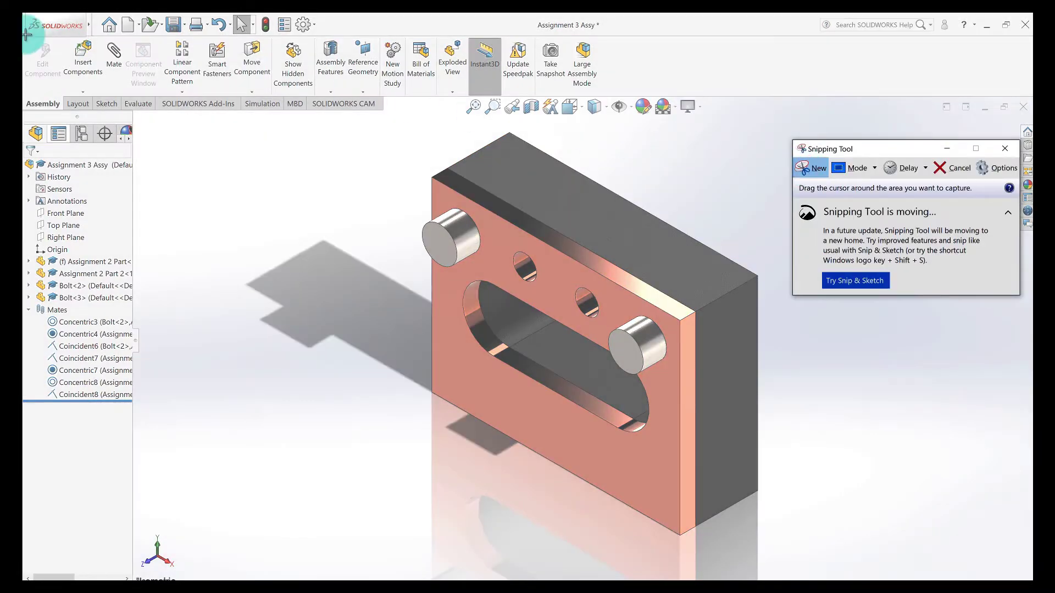
pyautogui.moveTo(25, 34); pyautogui.dragTo(811, 558)
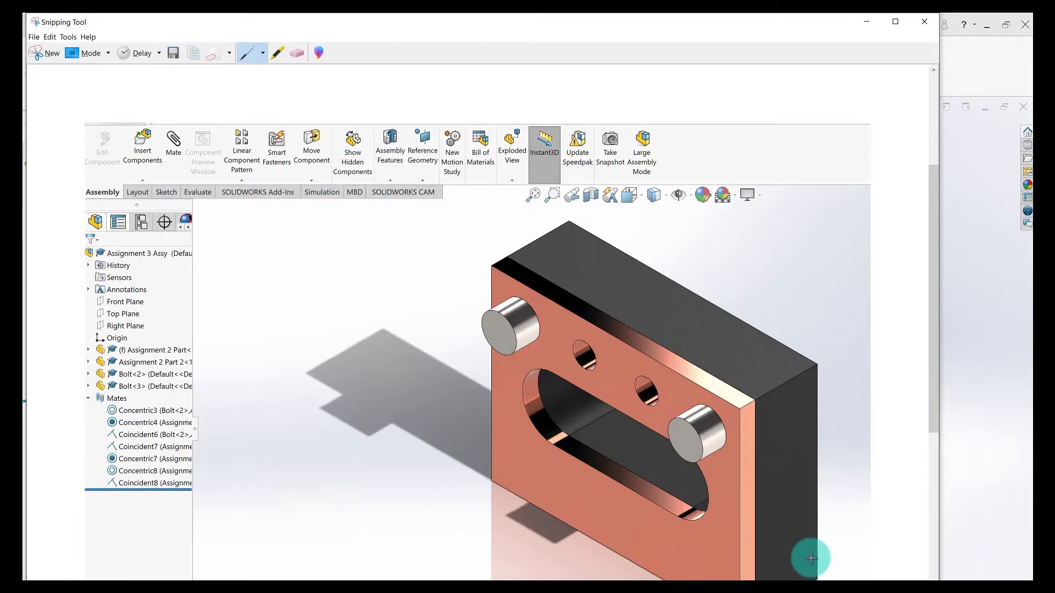
pyautogui.scroll(-1, 810, 557)
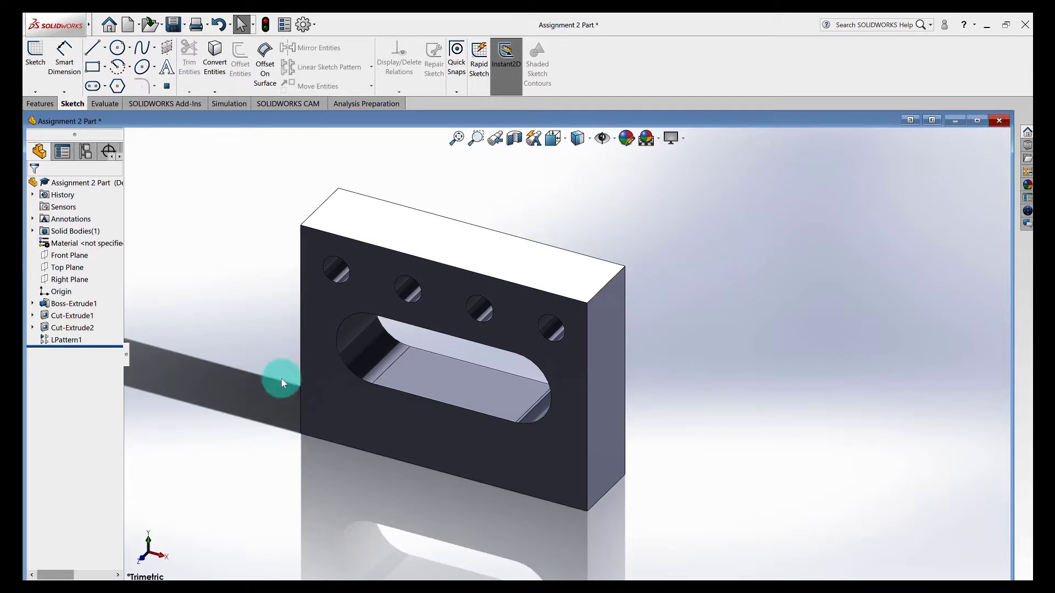
# - Save Assignment 2 Part as a copy named Assignment 2 Part 2 and open it, replacing the existing file
pyautogui.click(184, 25)
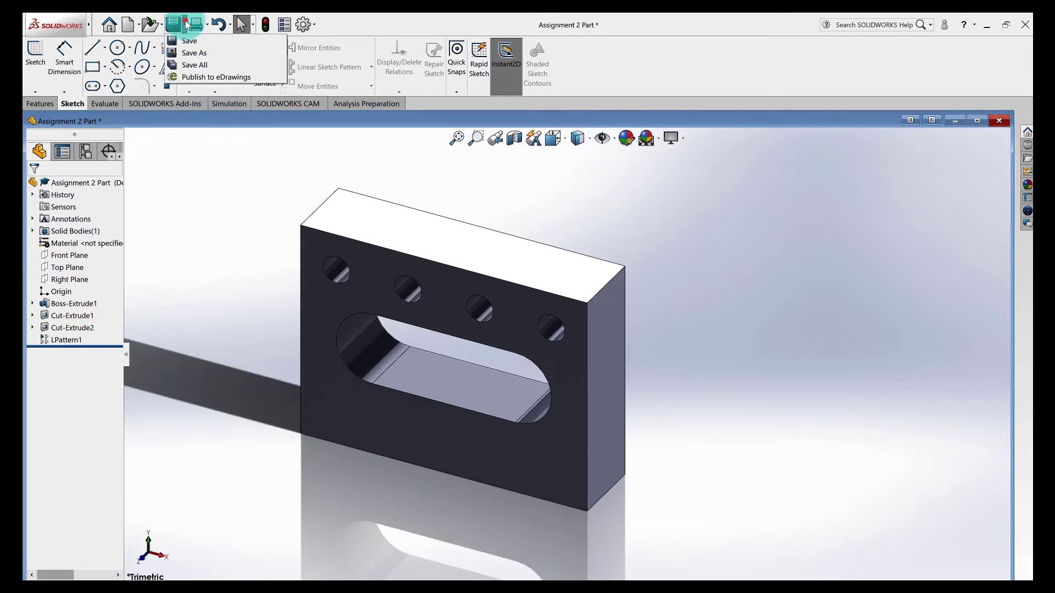
pyautogui.click(188, 53)
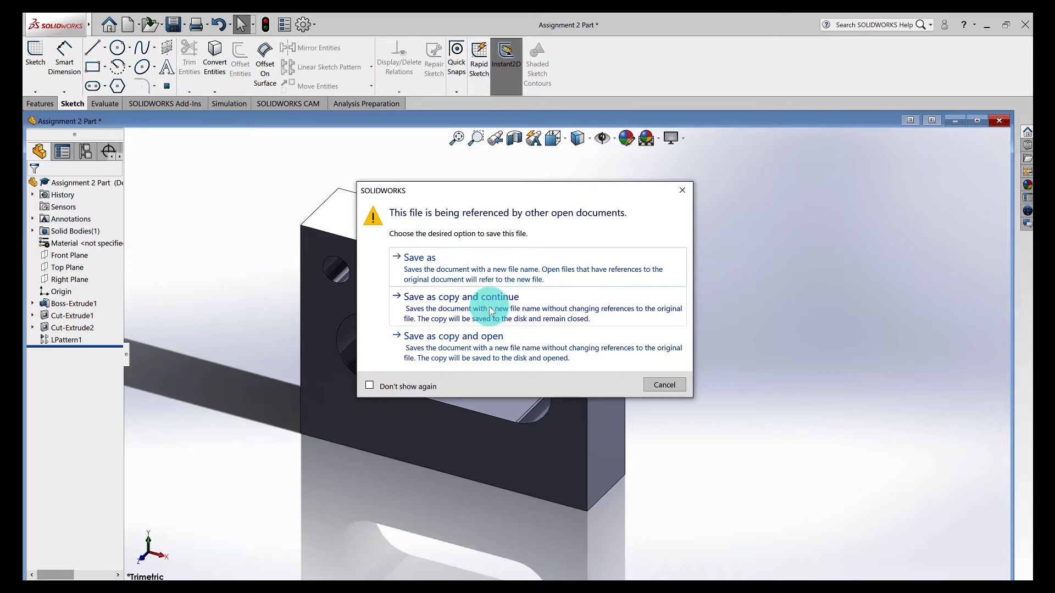
pyautogui.click(471, 336)
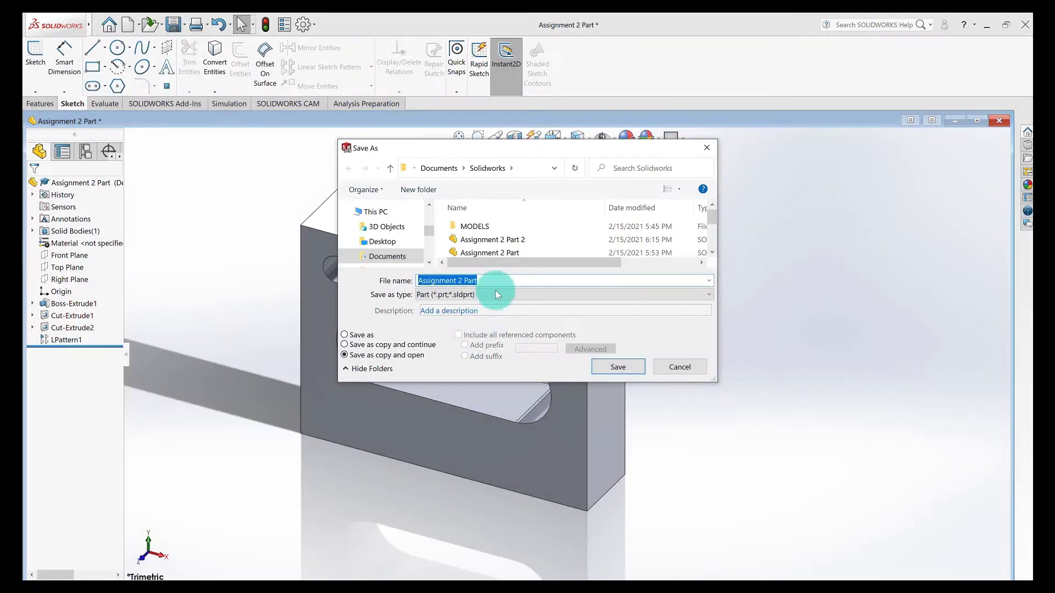
pyautogui.click(498, 281)
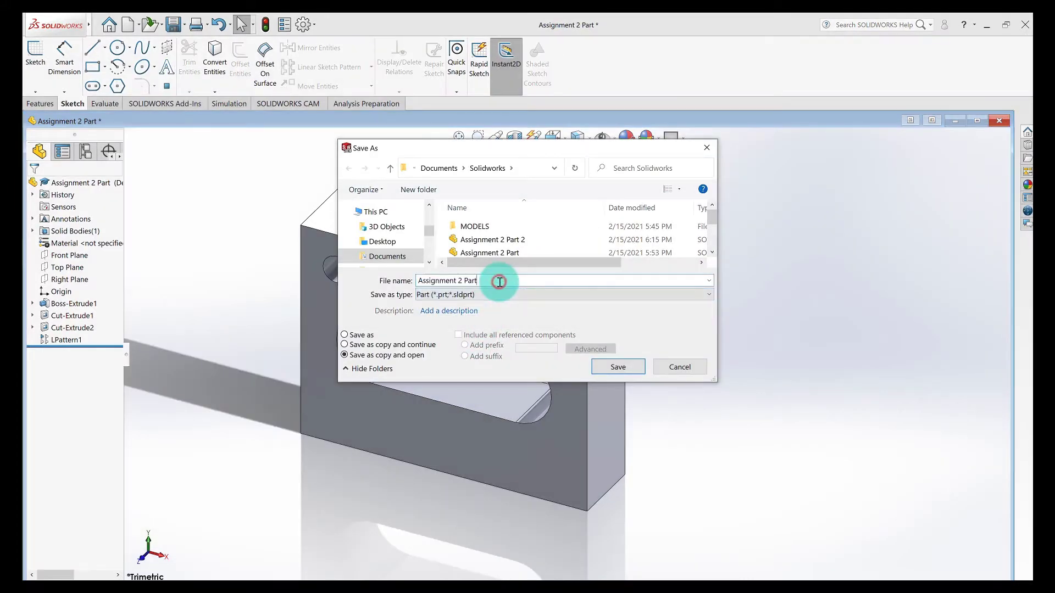
pyautogui.write('2')
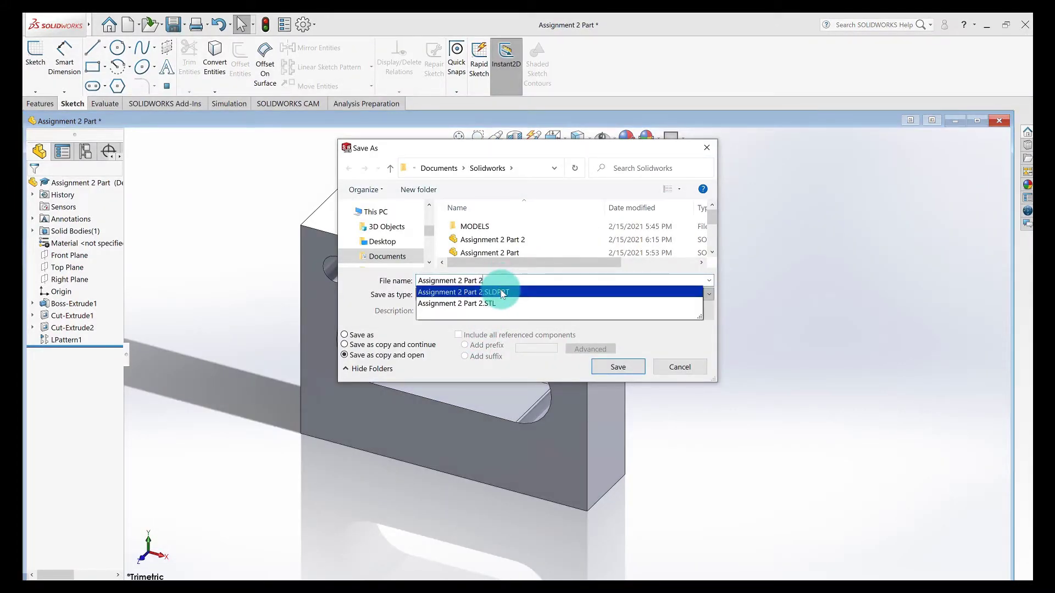
pyautogui.click(615, 365)
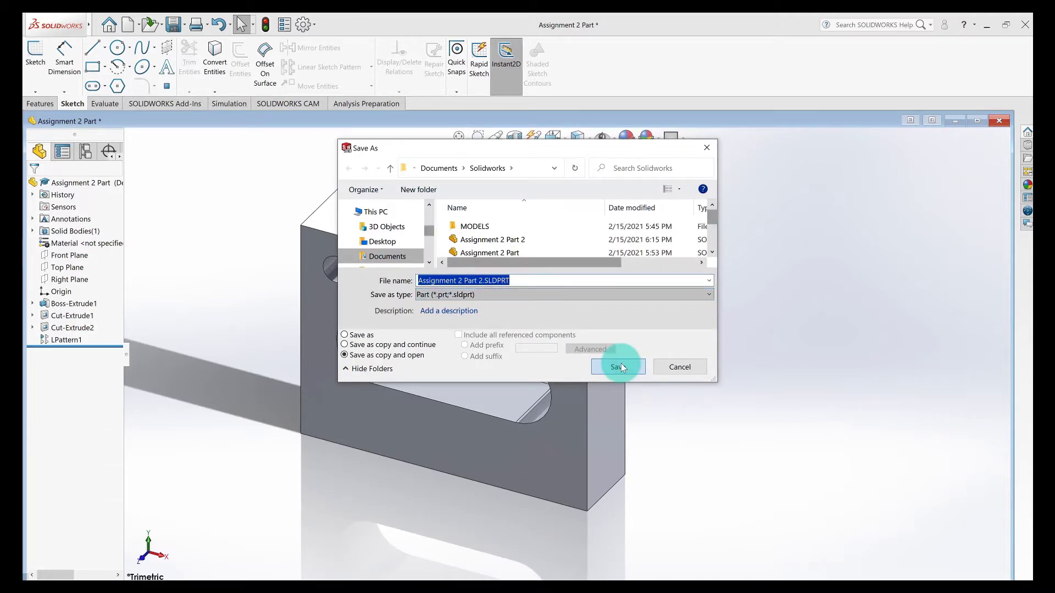
pyautogui.click(622, 368)
pyautogui.click(548, 313)
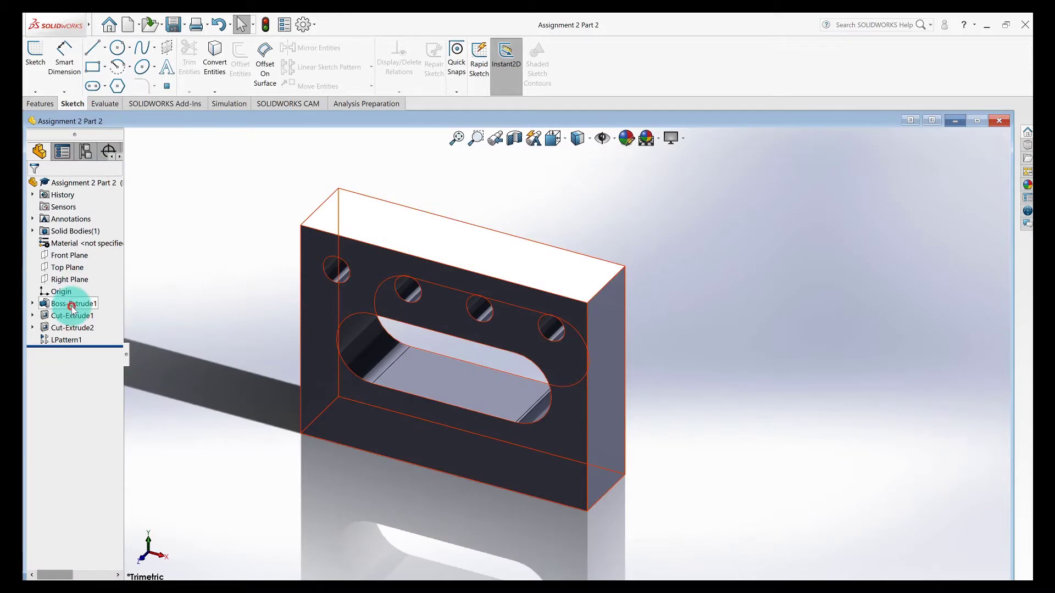
# - Edit the plate's base extrusion Boss-Extrude1 and set its blind depth to 0.25 in
pyautogui.click(72, 309)
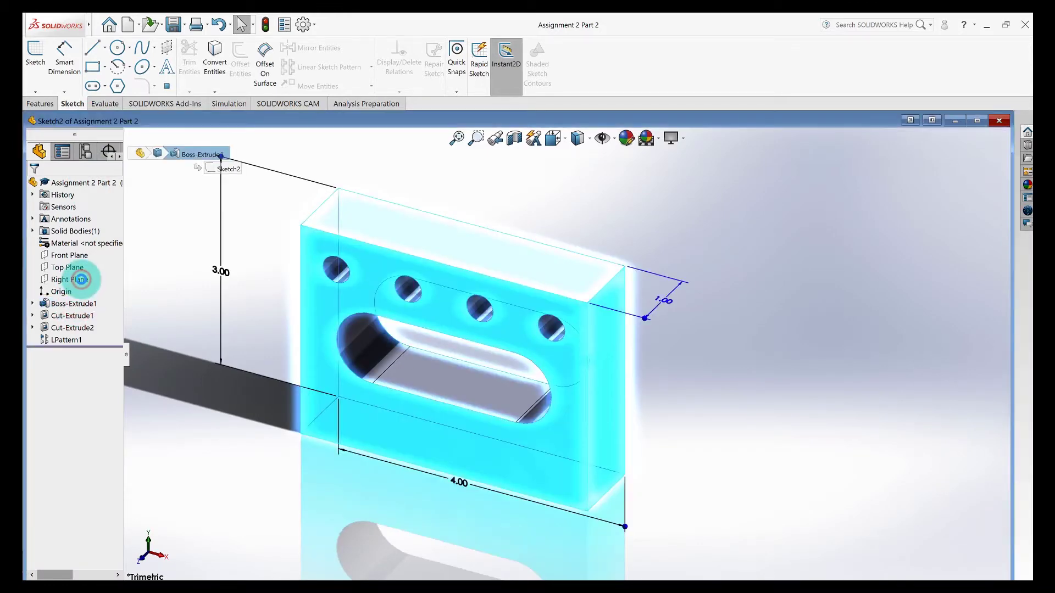
pyautogui.click(80, 279)
pyautogui.click(78, 285)
pyautogui.moveTo(78, 285); pyautogui.dragTo(38, 283)
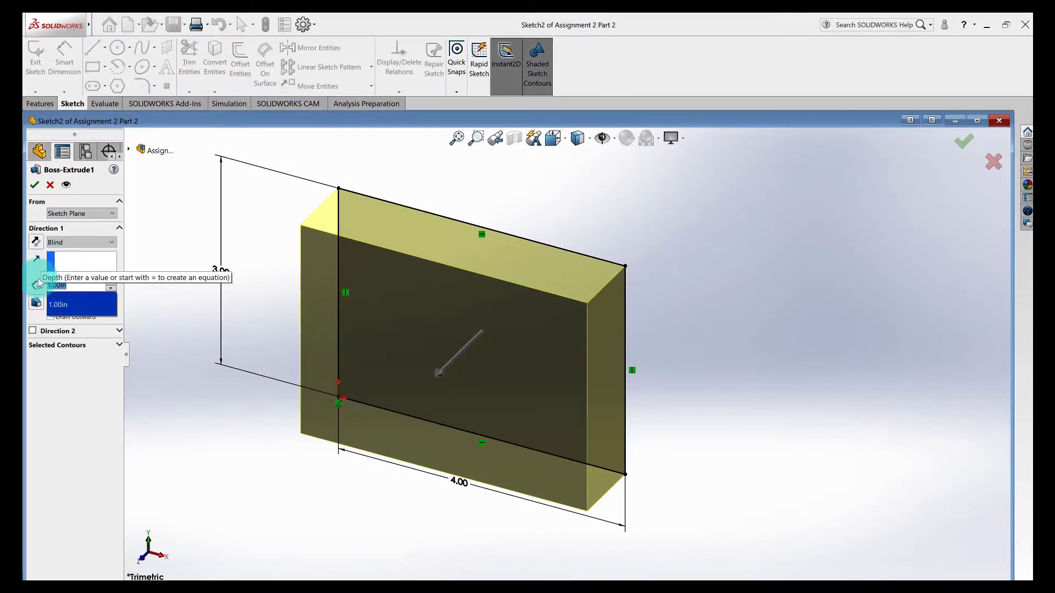
pyautogui.write('.25')
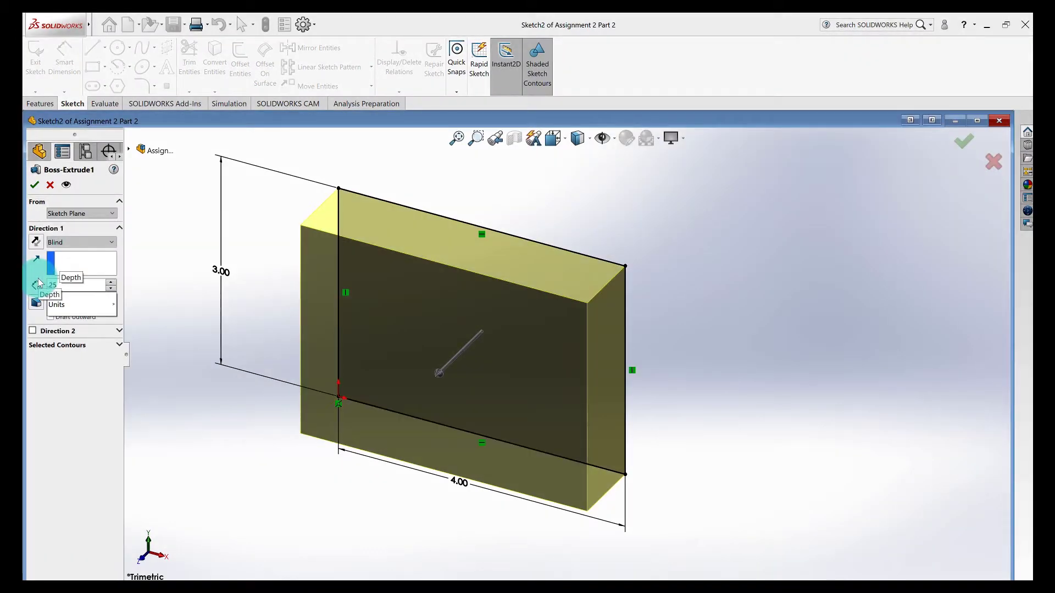
pyautogui.press('Return')
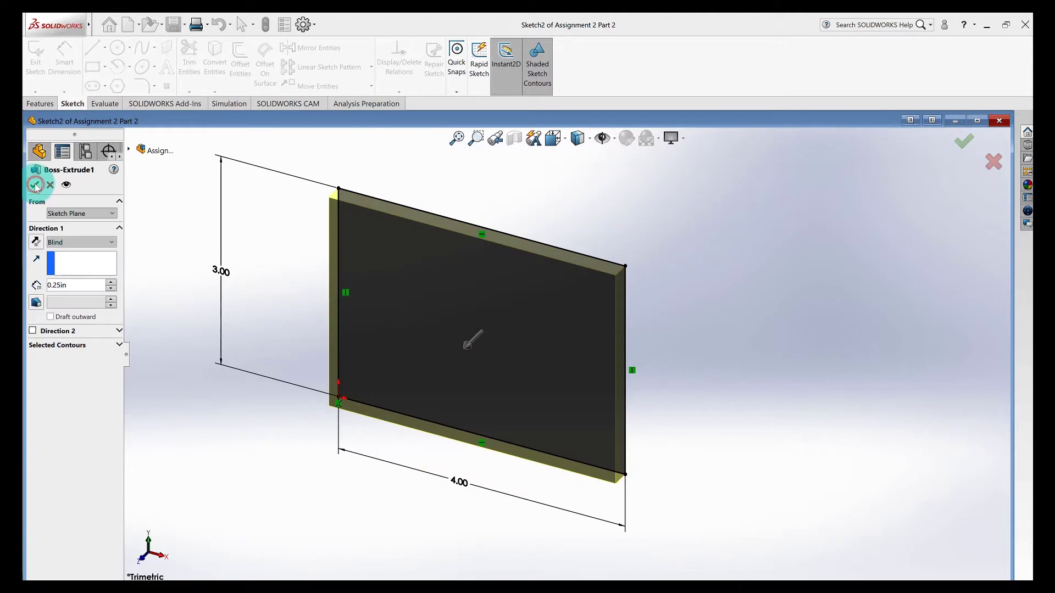
pyautogui.click(35, 186)
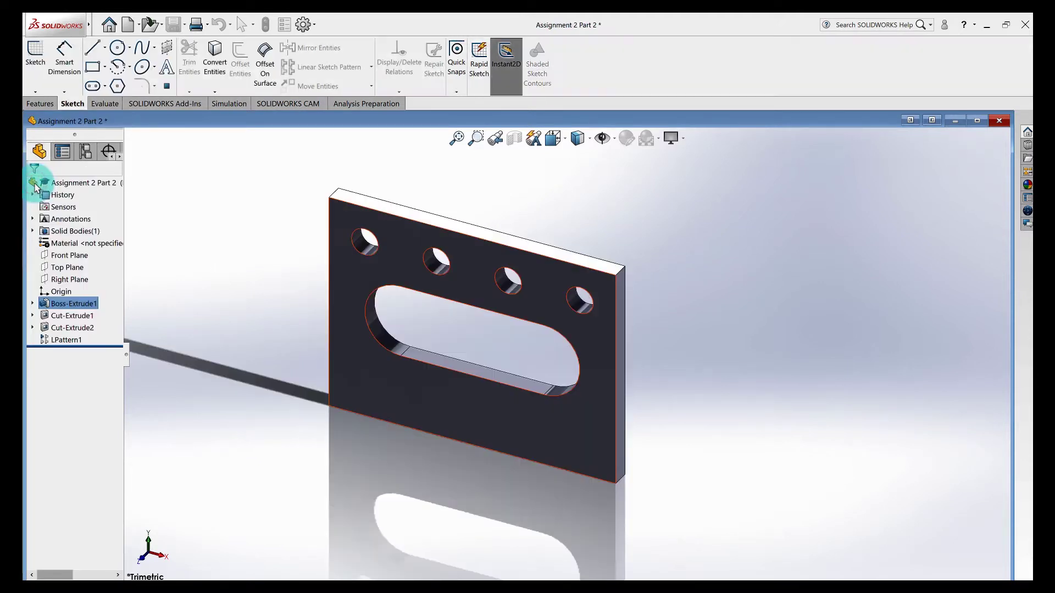
pyautogui.click(436, 322)
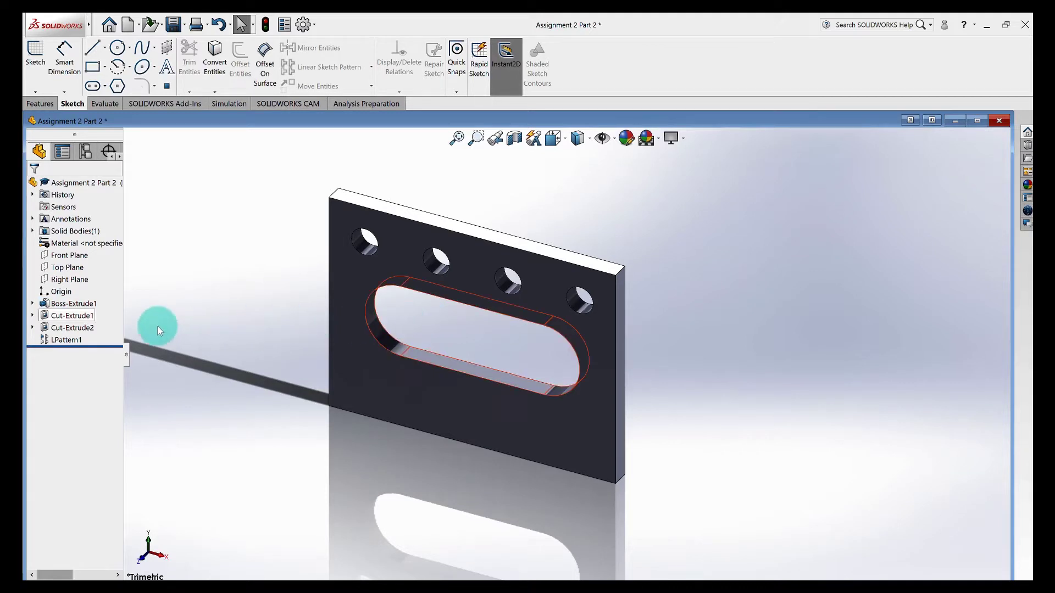
# - Change the end condition of the hole's Cut-Extrude2 to Through All and save the part
pyautogui.click(78, 327)
pyautogui.click(88, 300)
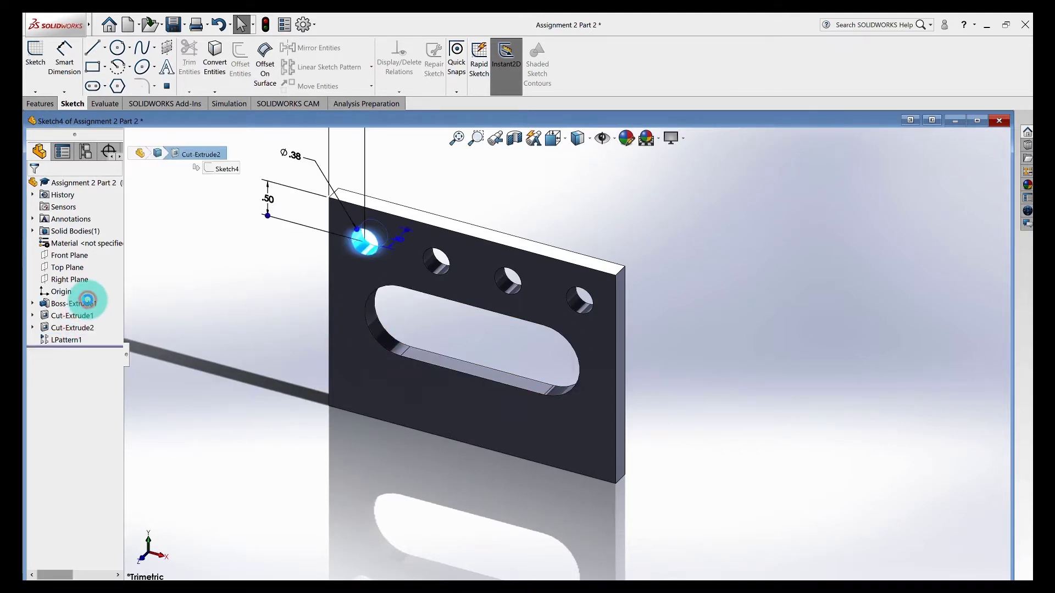
pyautogui.click(72, 243)
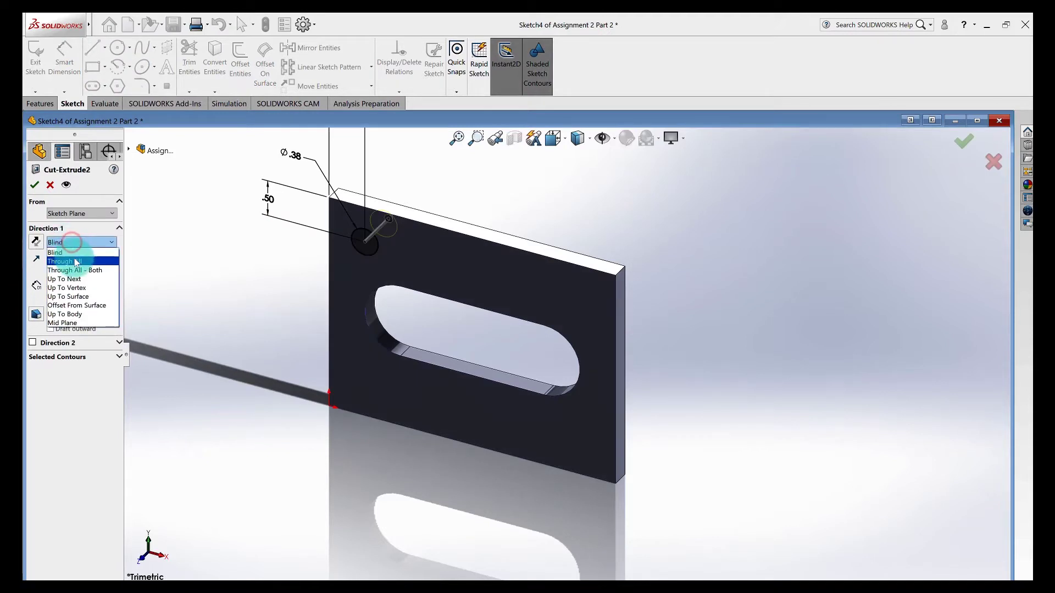
pyautogui.click(69, 261)
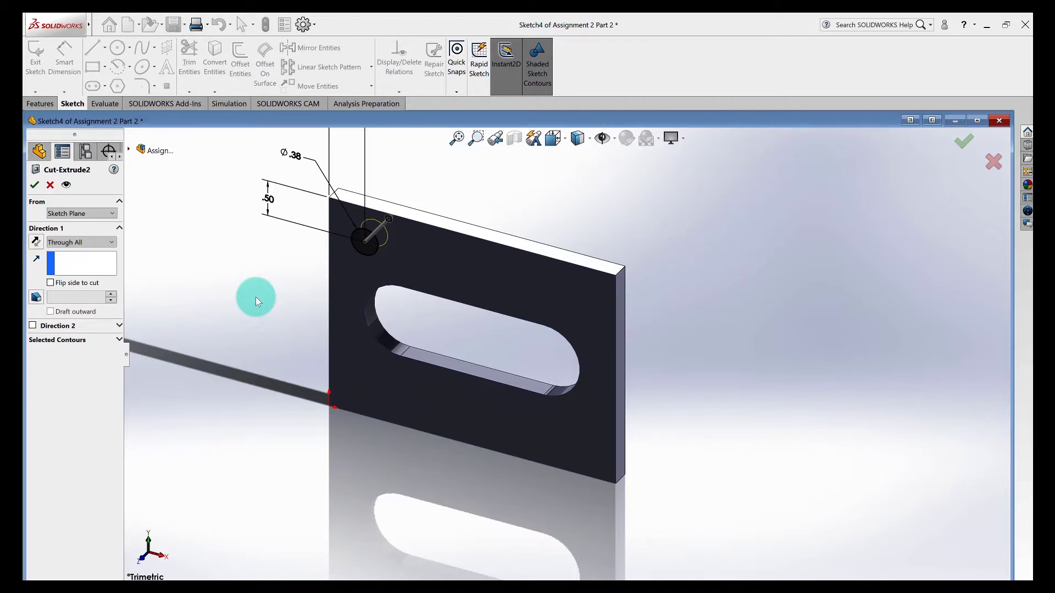
pyautogui.click(35, 184)
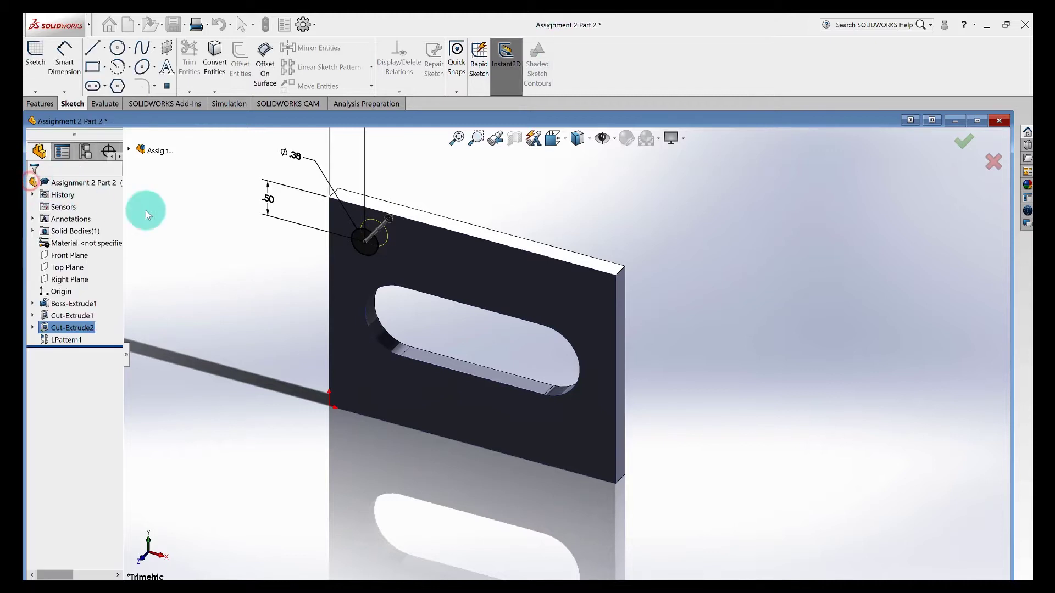
pyautogui.click(690, 350)
pyautogui.click(174, 25)
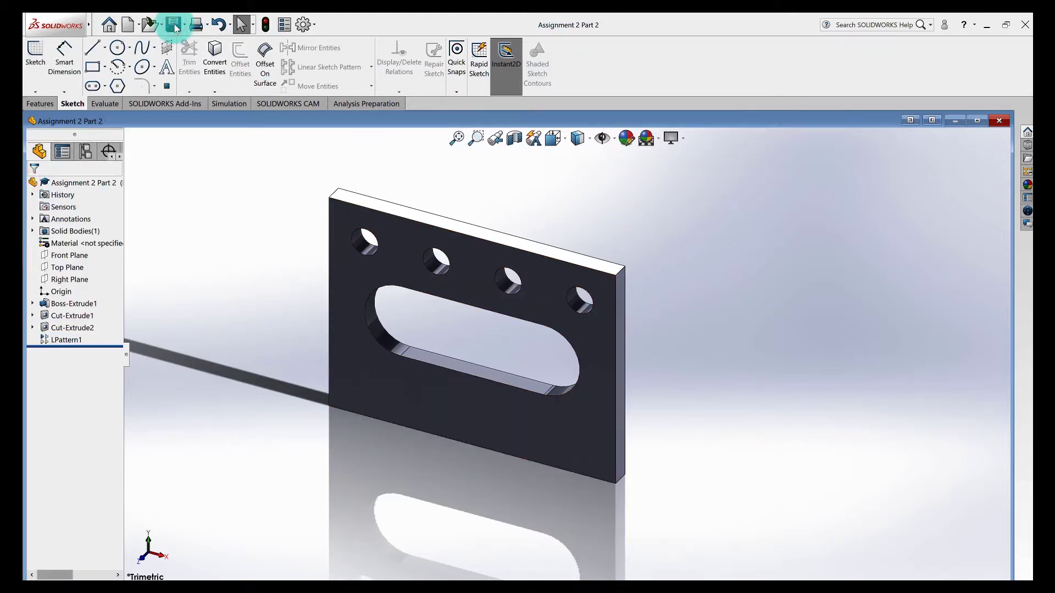
# - Minimize the Assignment 2 Part 2 window and create a new Part document
pyautogui.click(956, 121)
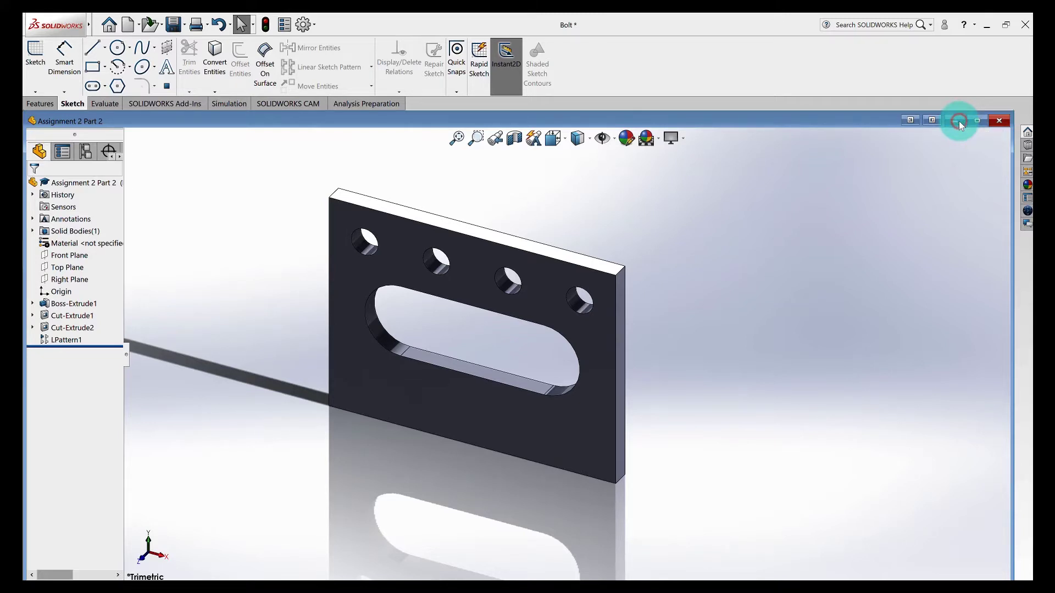
pyautogui.hotkey('alt', 'i')
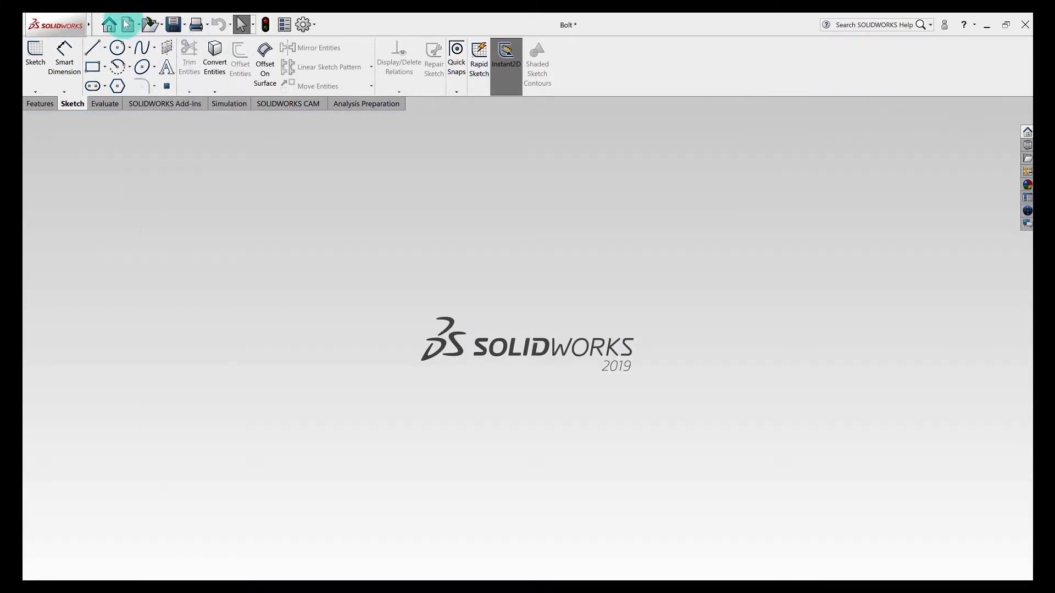
pyautogui.click(126, 23)
pyautogui.click(395, 255)
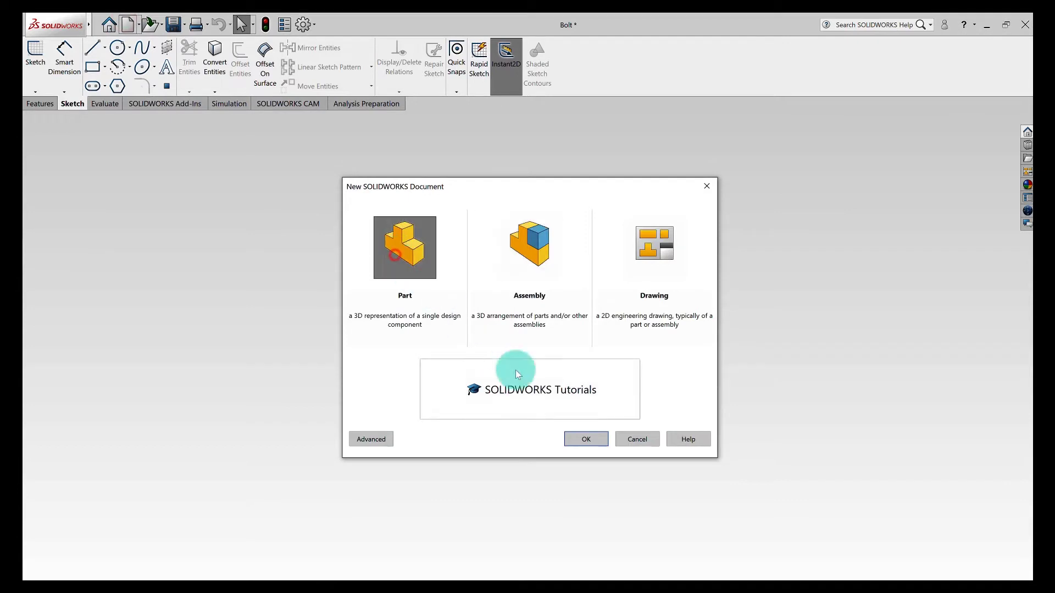
pyautogui.click(587, 439)
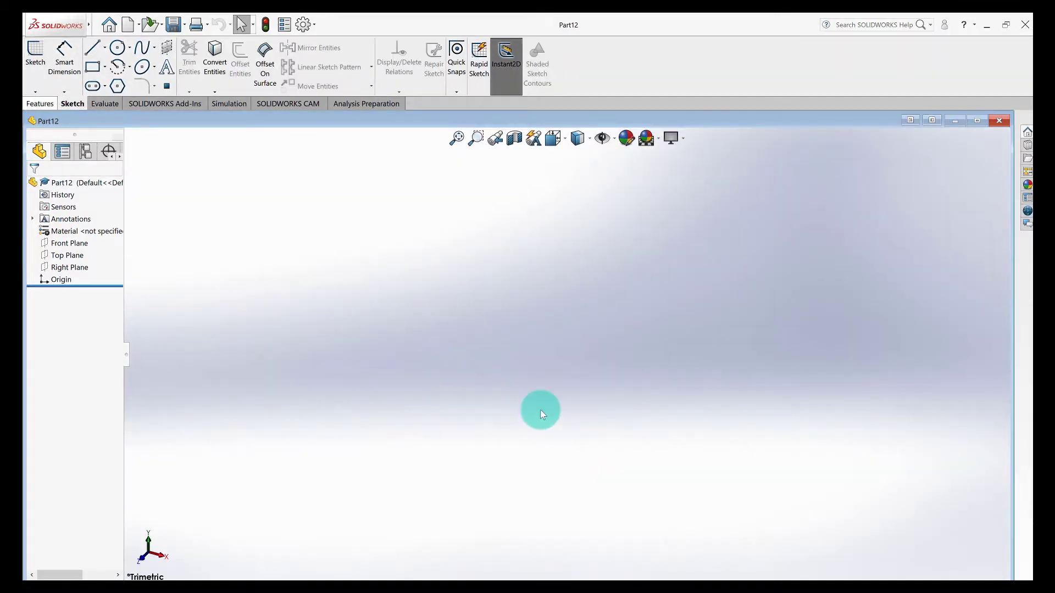
# - Start a Revolved Boss/Base and open its cross-section sketch on the Front Plane
pyautogui.click(38, 103)
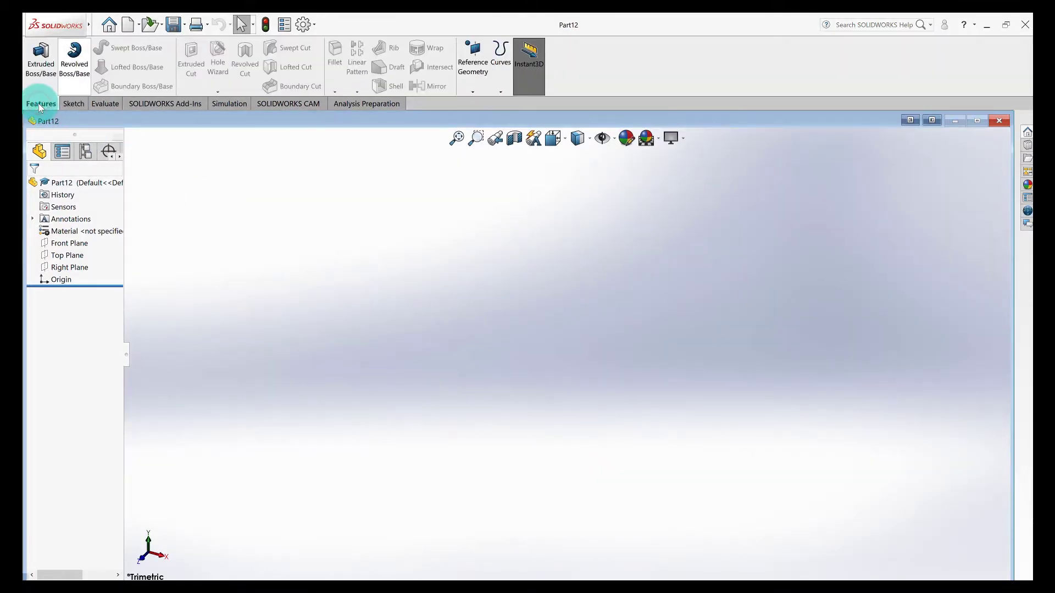
pyautogui.click(74, 62)
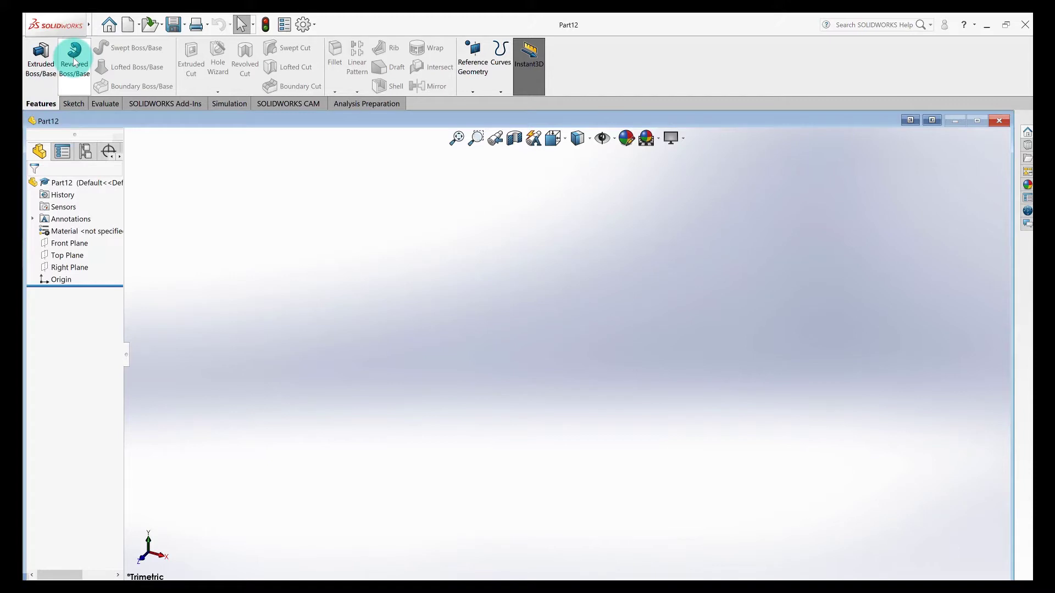
pyautogui.click(75, 62)
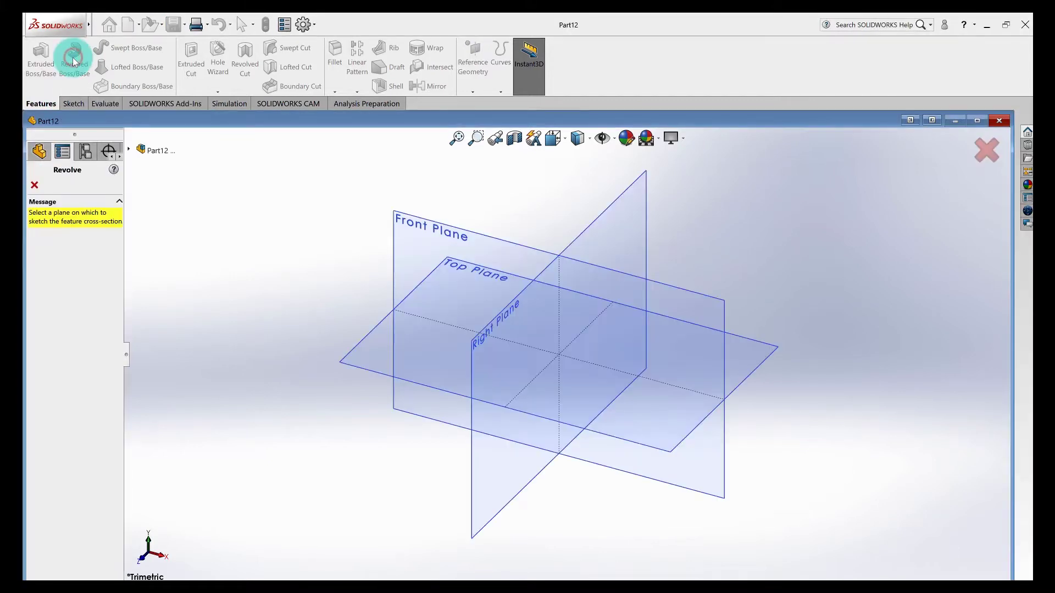
pyautogui.click(435, 233)
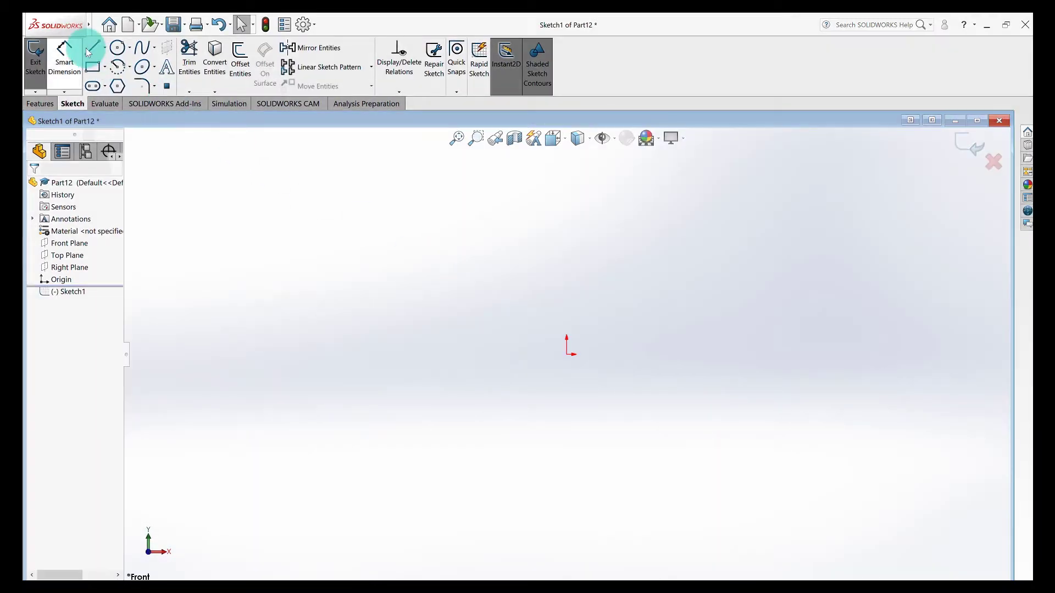
# - Sketch a closed L-shaped bolt half-profile along the origin's horizontal, about 3.46 in long, with a 0.56 in shank and taller head
pyautogui.click(89, 50)
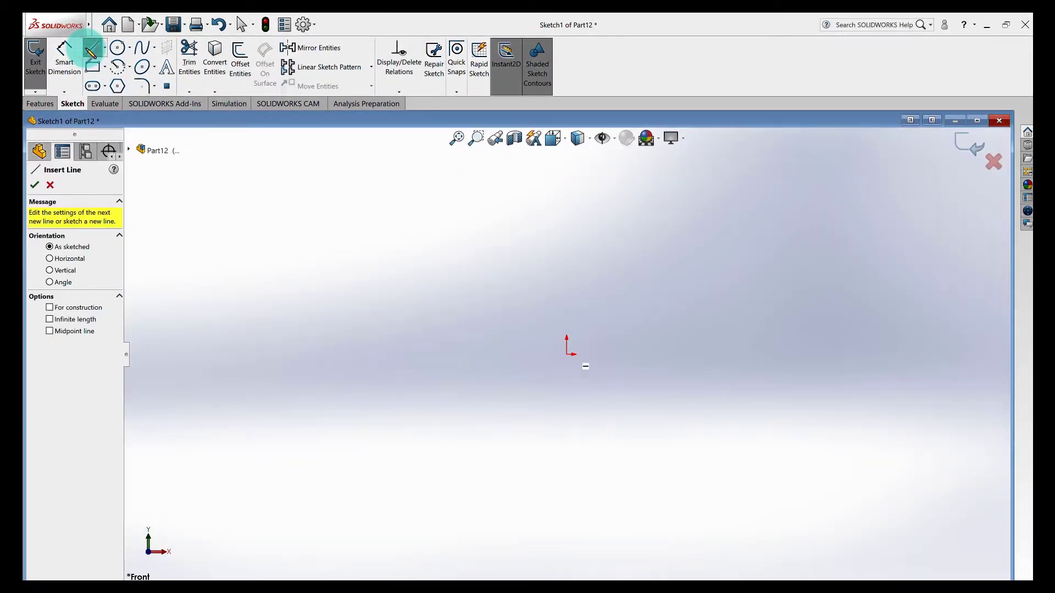
pyautogui.click(567, 327)
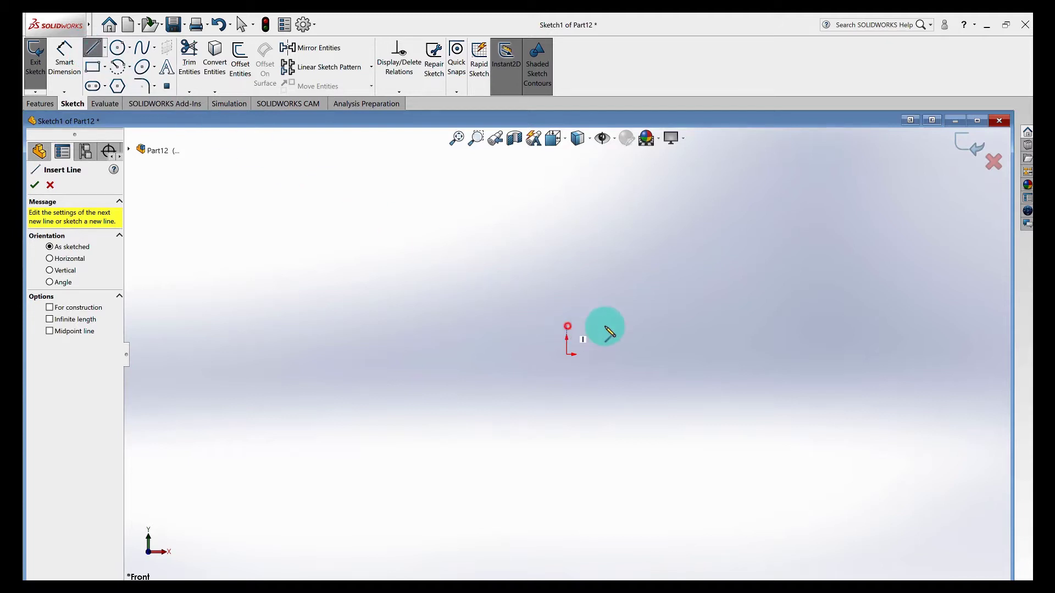
pyautogui.click(675, 326)
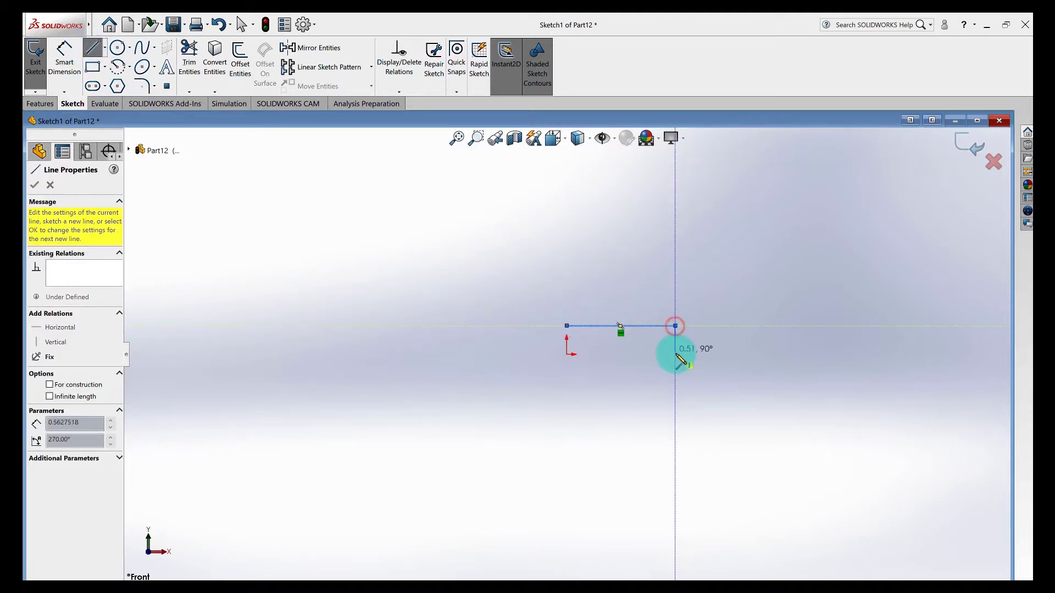
pyautogui.click(676, 355)
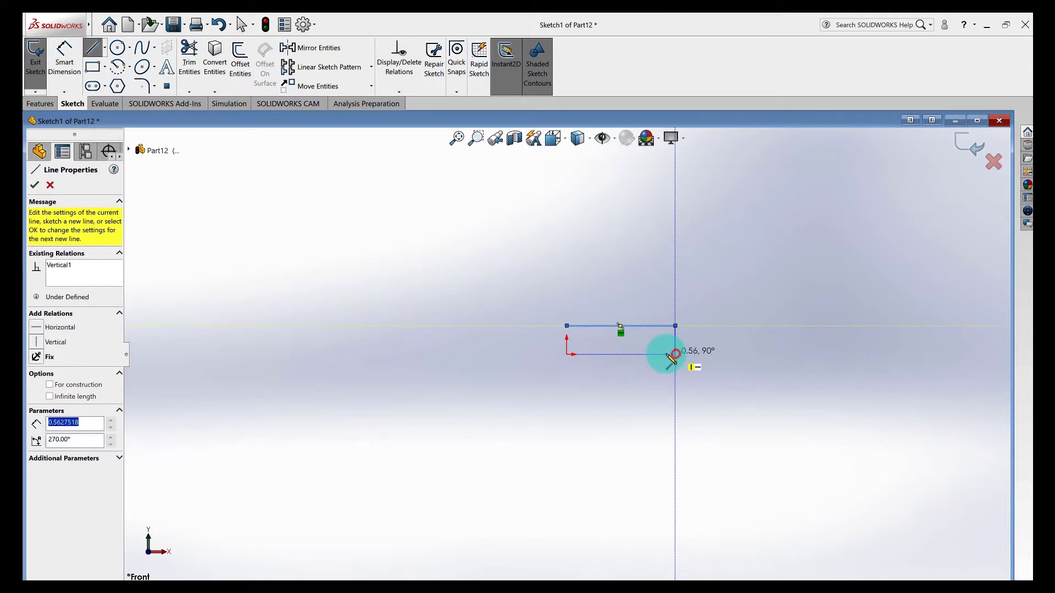
pyautogui.click(500, 355)
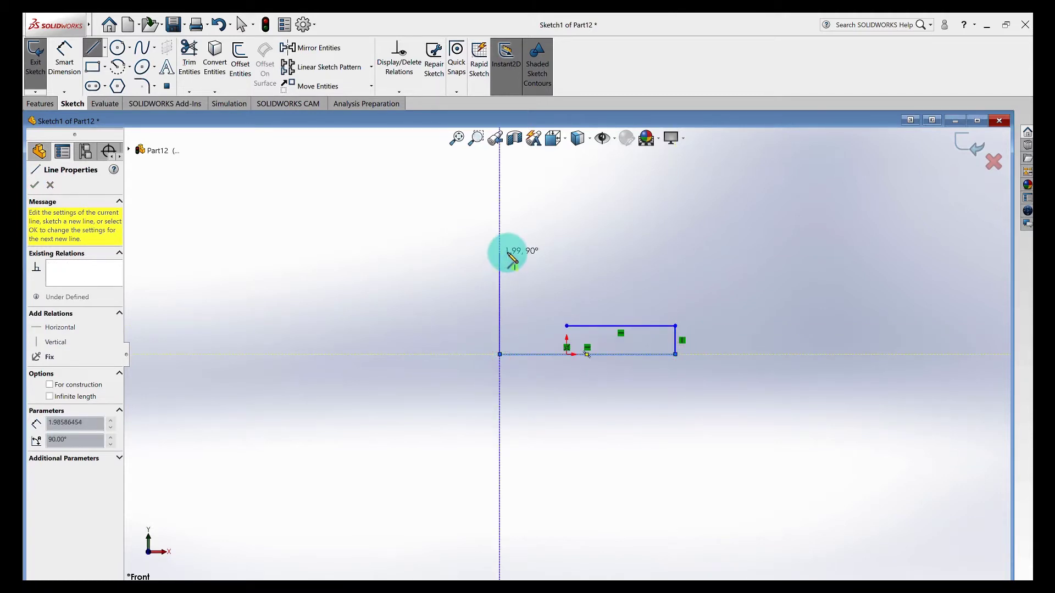
pyautogui.click(499, 254)
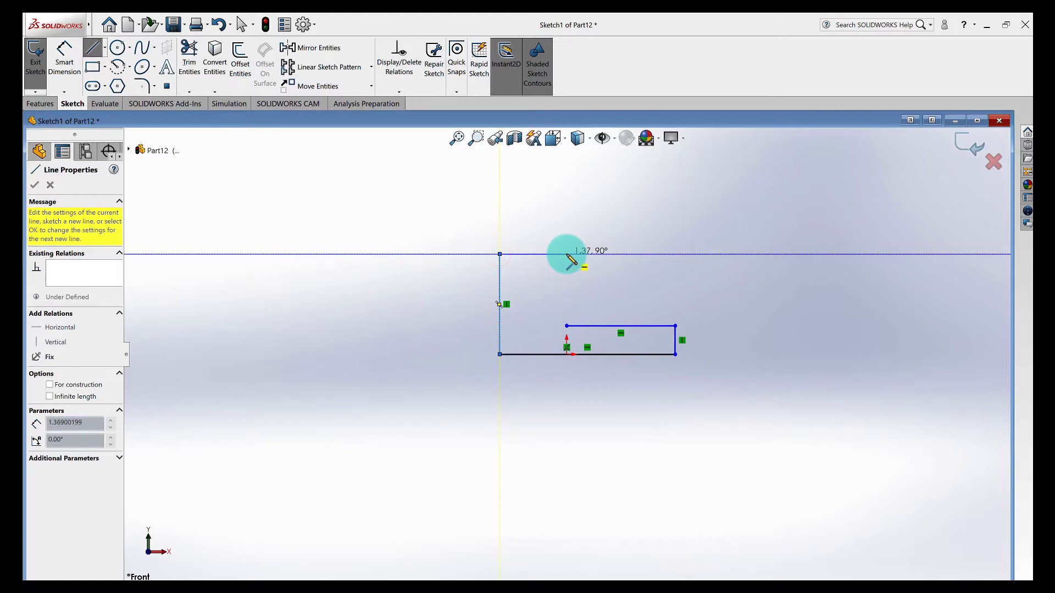
pyautogui.click(567, 254)
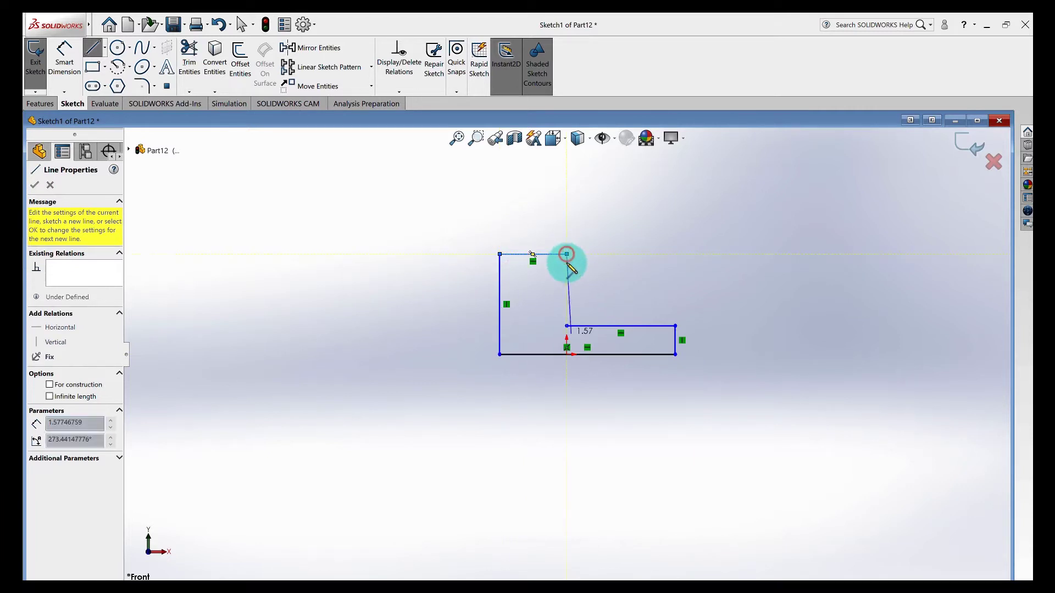
pyautogui.click(567, 326)
pyautogui.rightClick(629, 263)
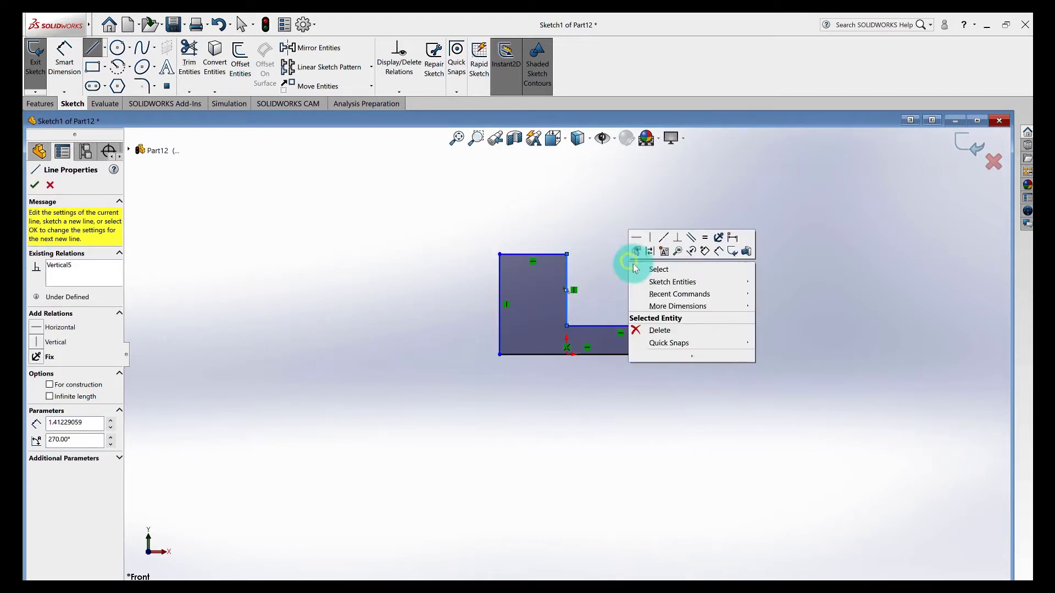
pyautogui.click(658, 271)
# - Draw a horizontal centerline about 1.64 in long, extending outward from the lower end corner of the shank
pyautogui.scroll(-5, 658, 269)
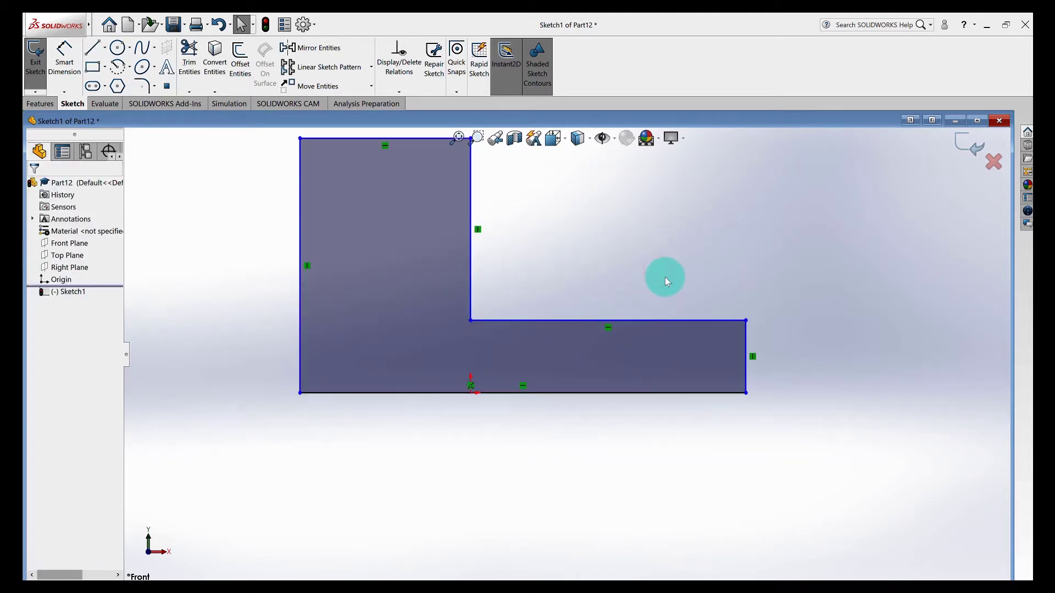
pyautogui.scroll(5, 752, 355)
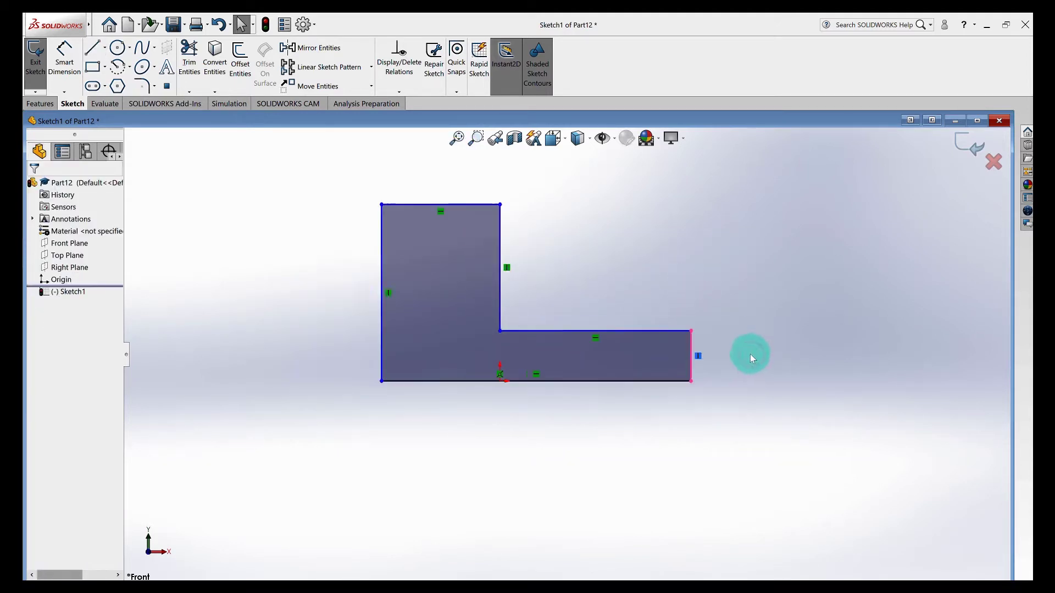
pyautogui.click(572, 297)
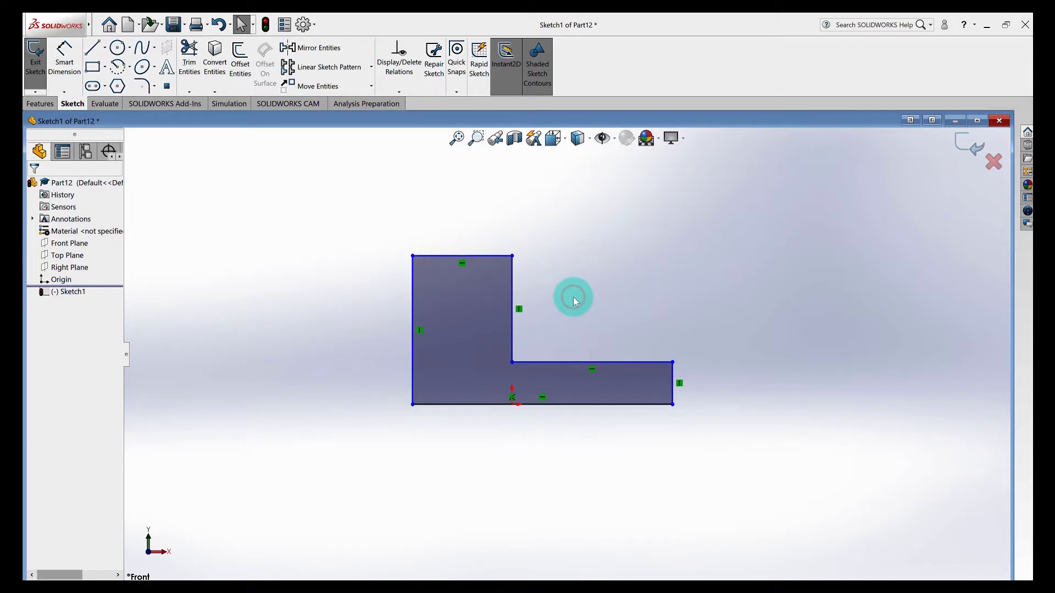
pyautogui.click(104, 49)
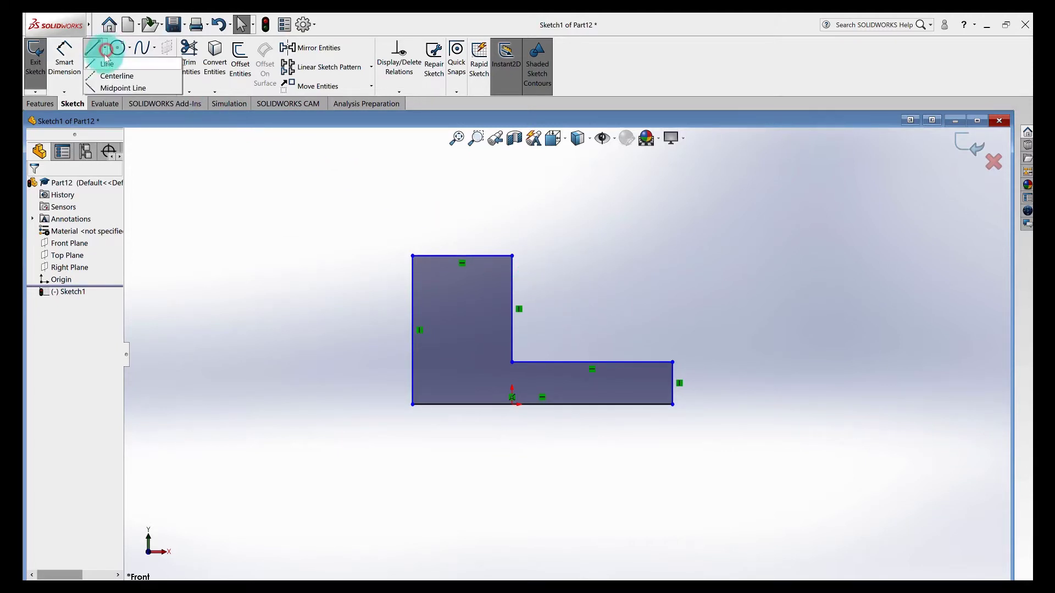
pyautogui.click(112, 76)
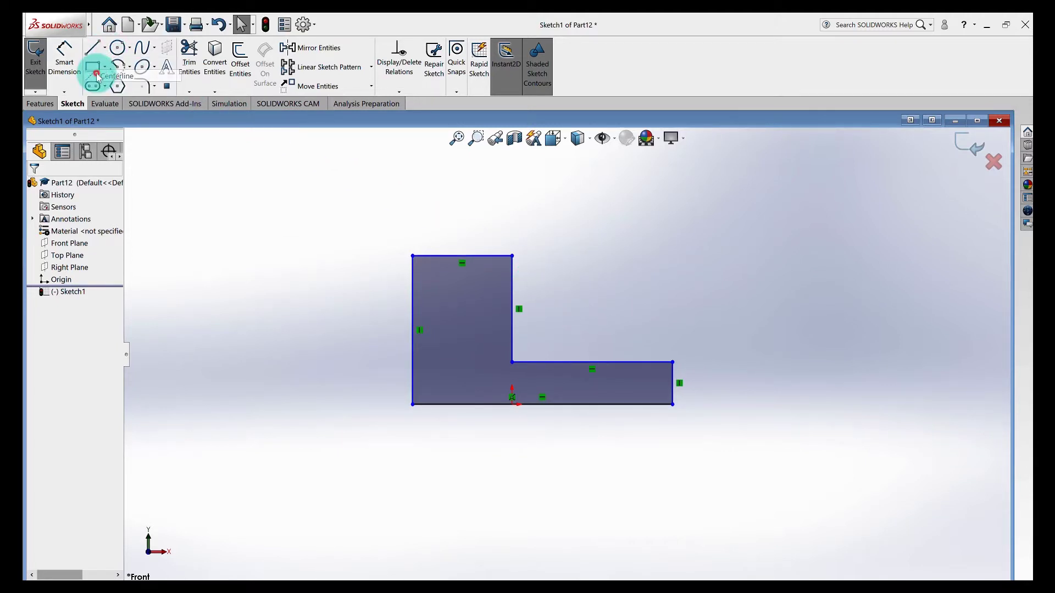
pyautogui.click(672, 405)
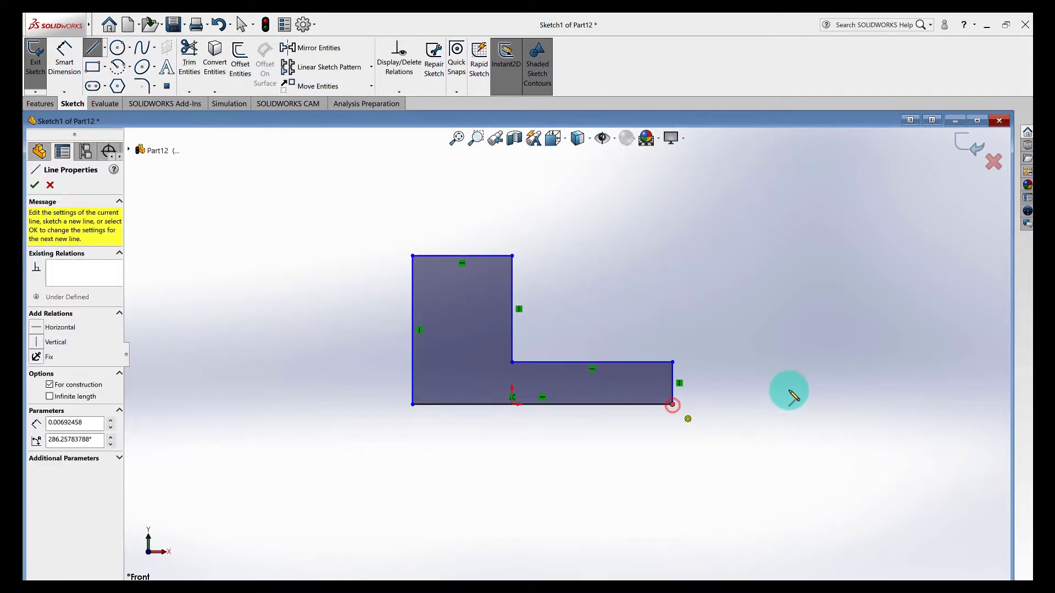
pyautogui.click(797, 405)
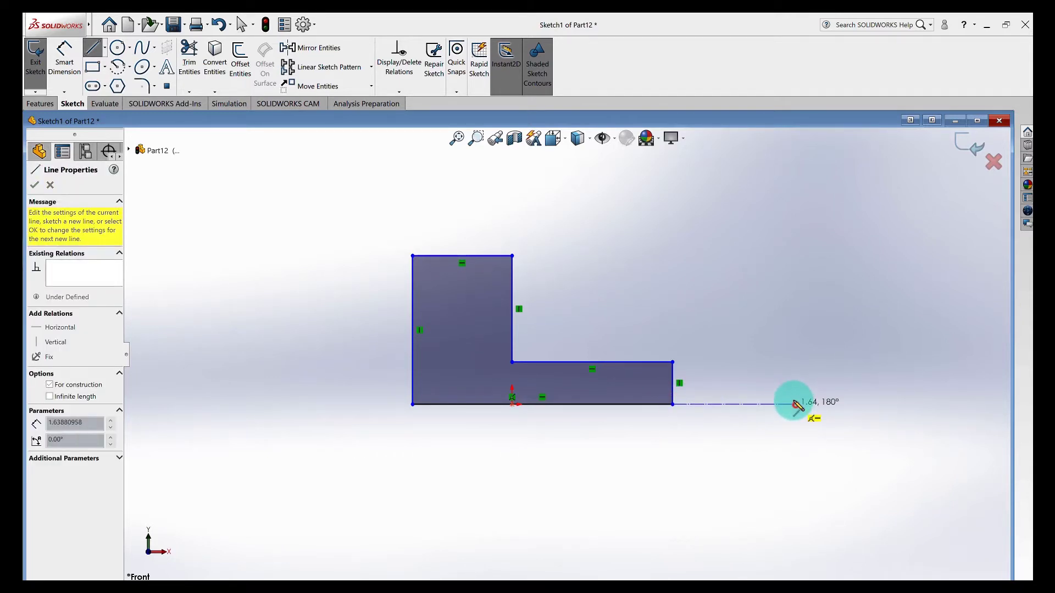
pyautogui.rightClick(776, 353)
pyautogui.click(781, 358)
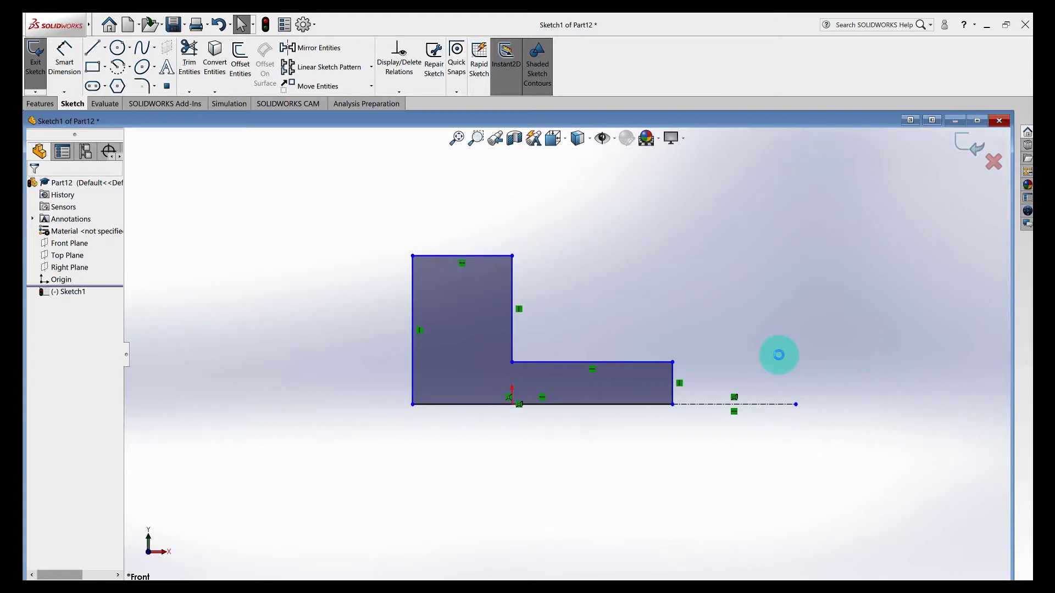
pyautogui.click(62, 55)
pyautogui.click(611, 365)
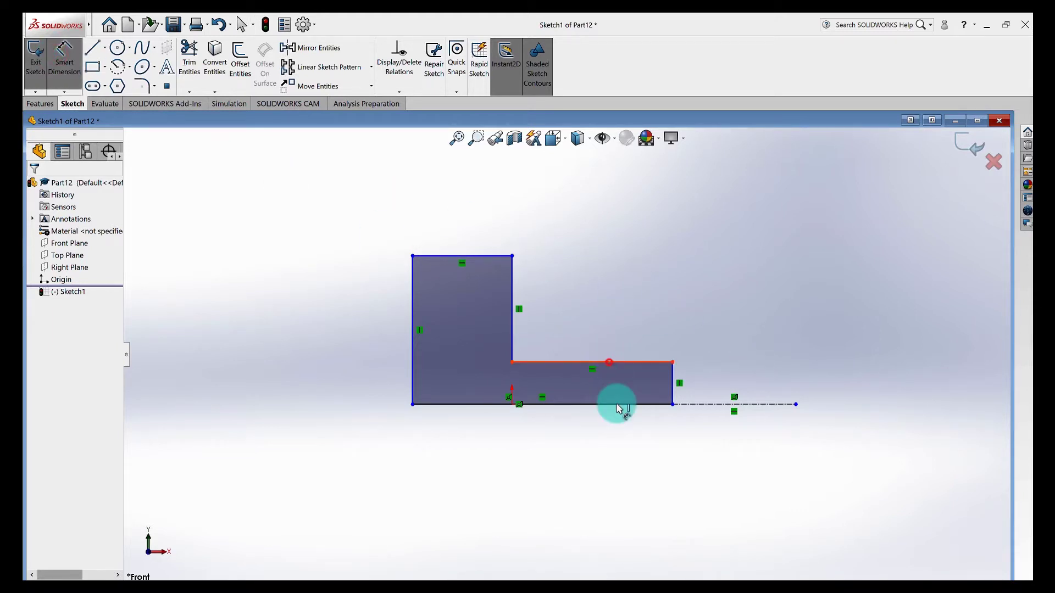
pyautogui.click(616, 405)
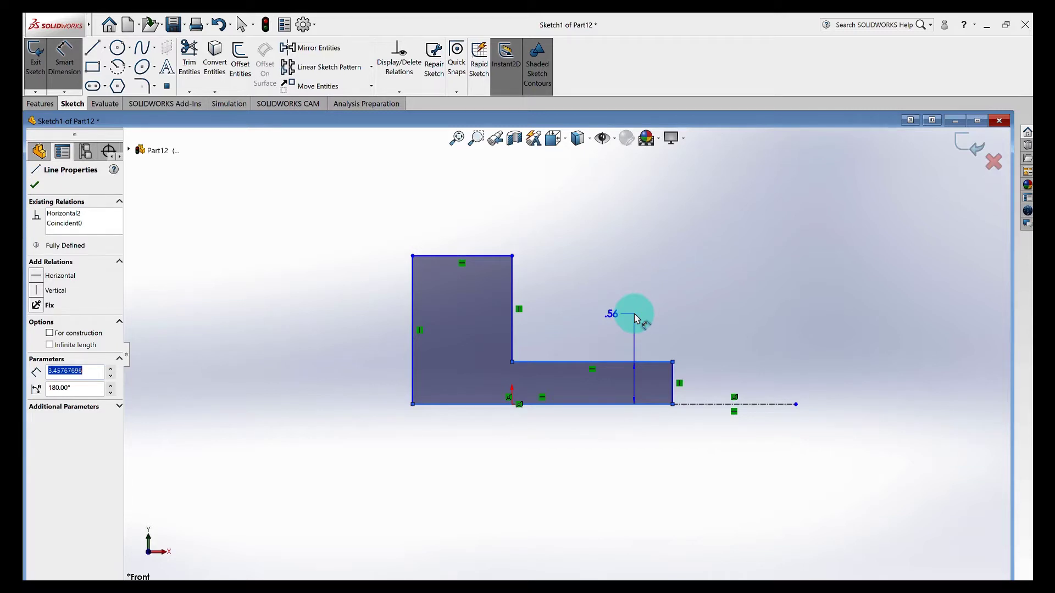
pyautogui.press('Escape')
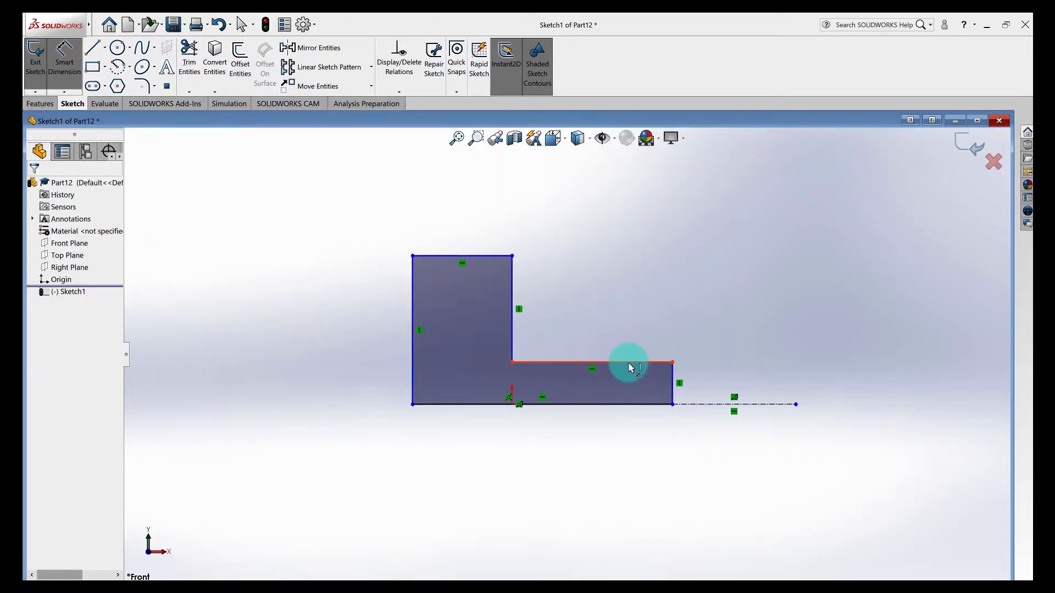
# - Dimension the shank's diameter from its upper edge across the centerline as 0.375 in
pyautogui.moveTo(629, 366); pyautogui.dragTo(708, 403)
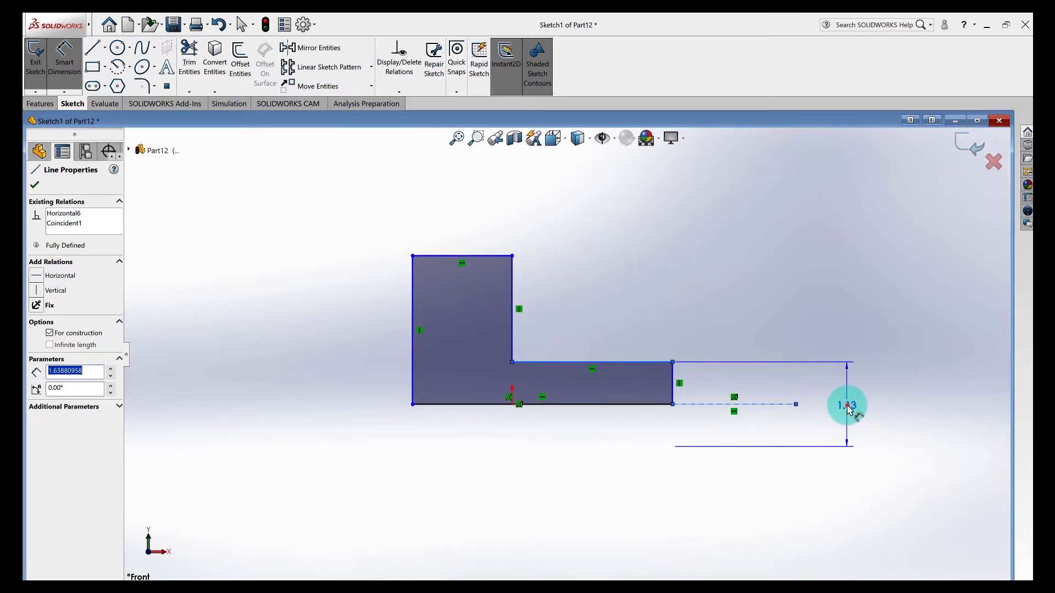
pyautogui.click(848, 410)
pyautogui.click(845, 416)
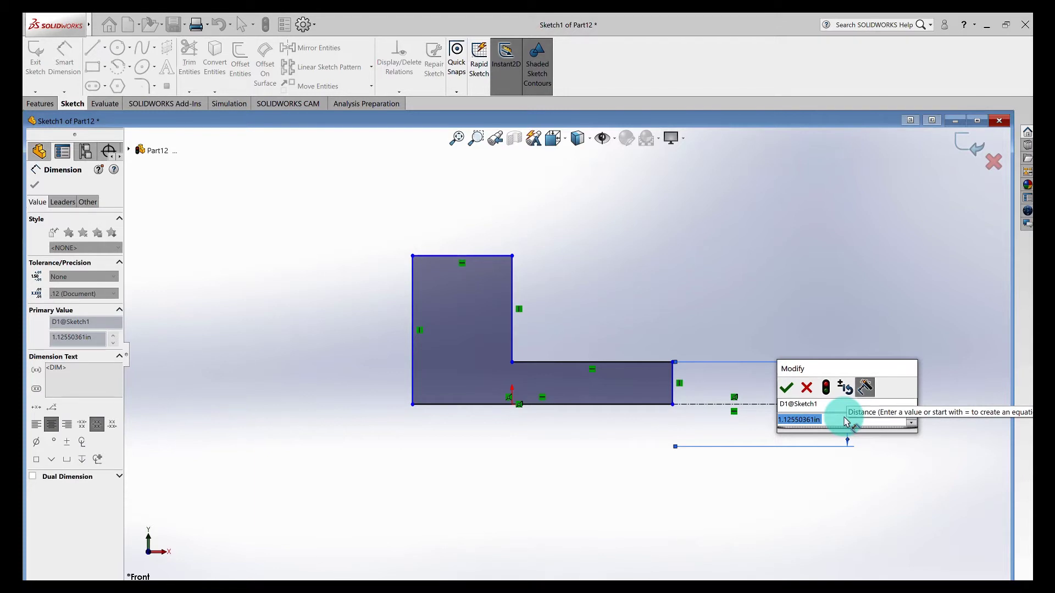
pyautogui.press('BackSpace')
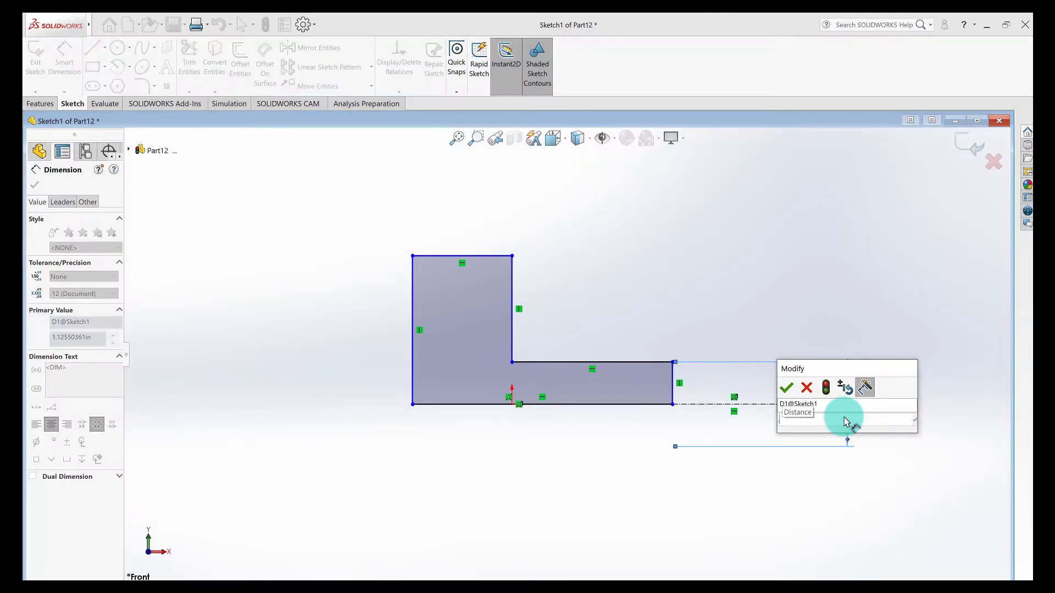
pyautogui.write('.38')
pyautogui.press('Return')
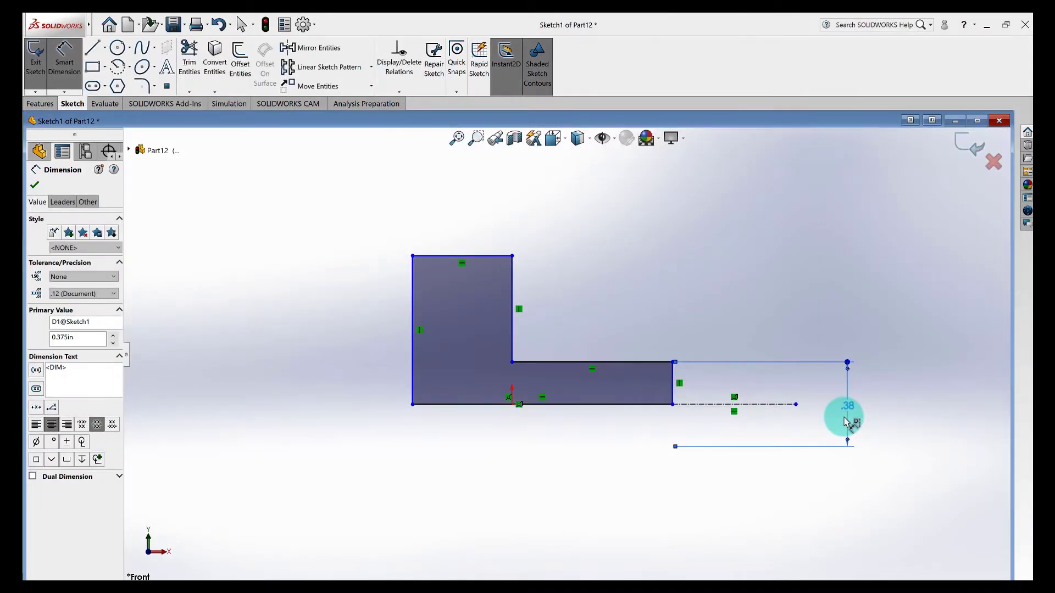
# - Dimension the head's diameter from its upper edge across the centerline as 1.5*.375 in
pyautogui.click(433, 256)
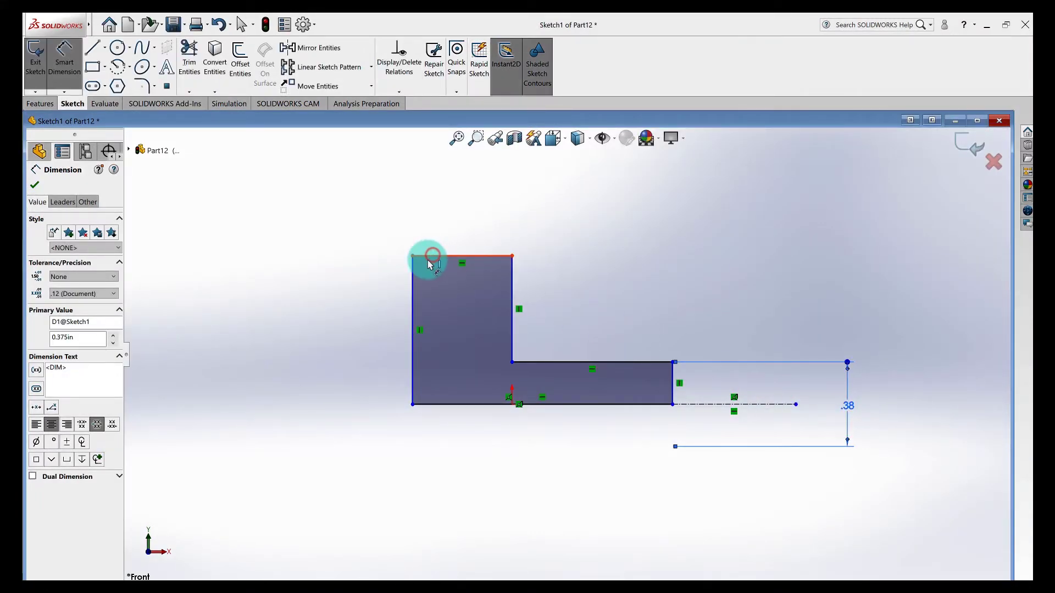
pyautogui.click(261, 405)
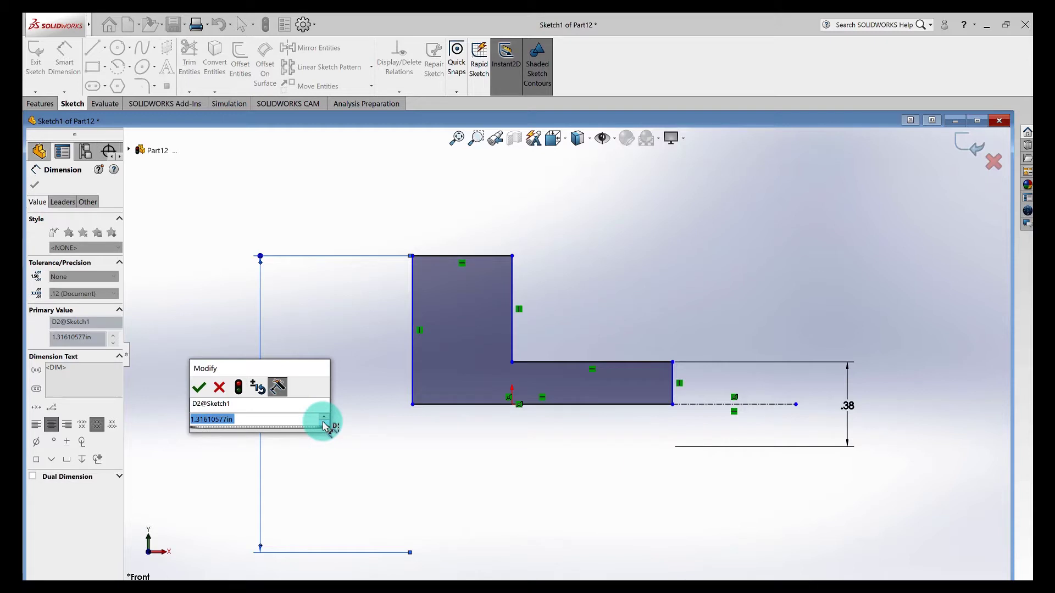
pyautogui.write('1.5')
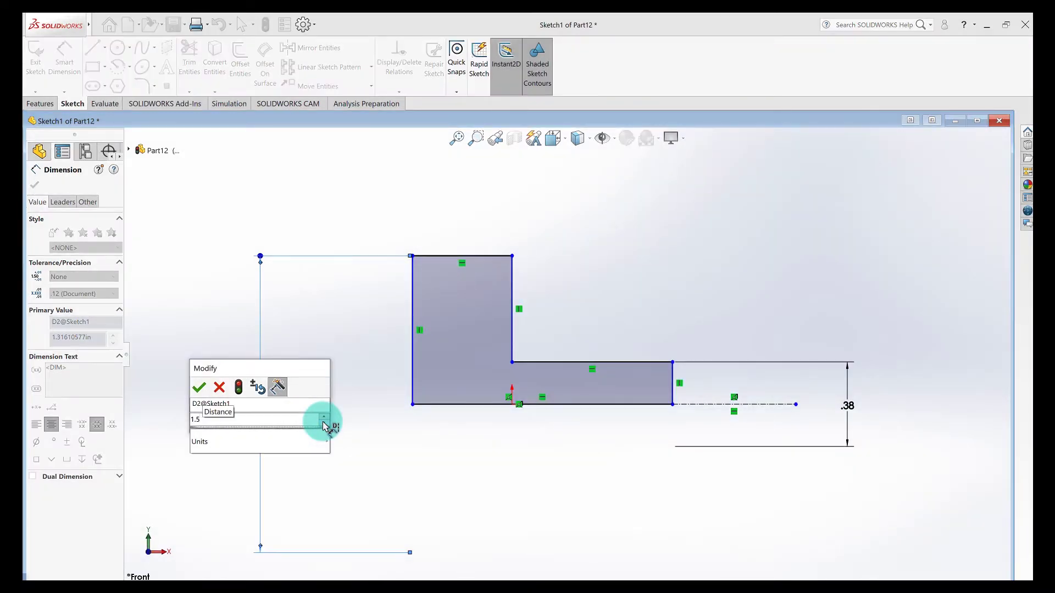
pyautogui.write('*')
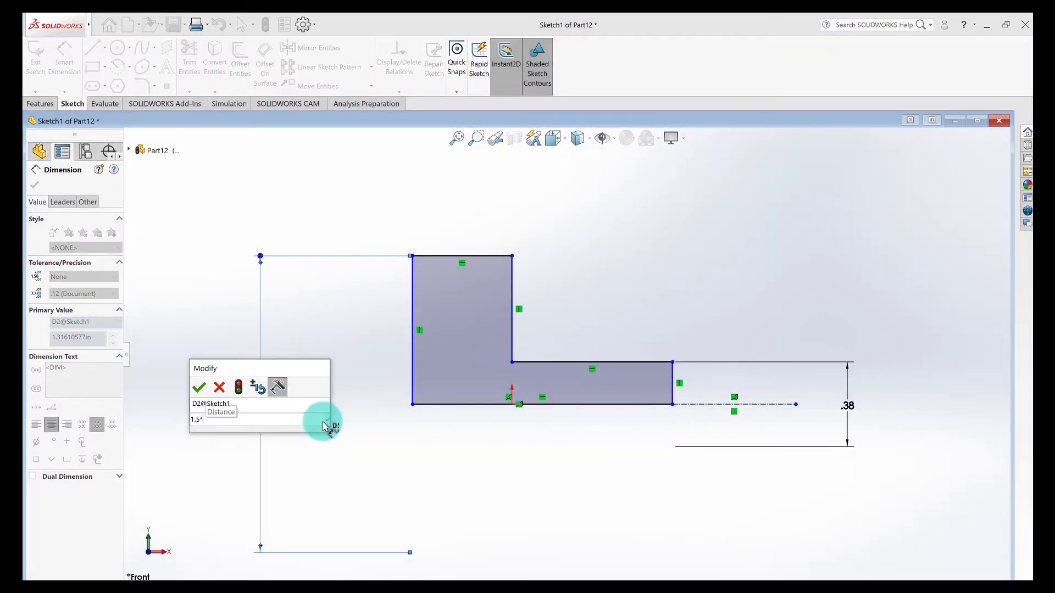
pyautogui.write('.375')
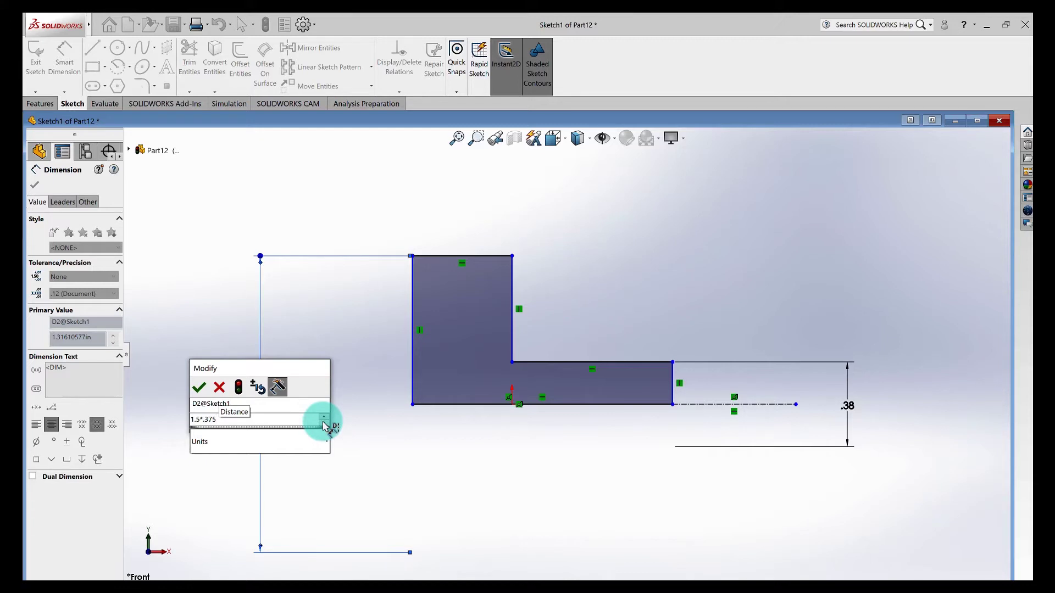
pyautogui.press('Return')
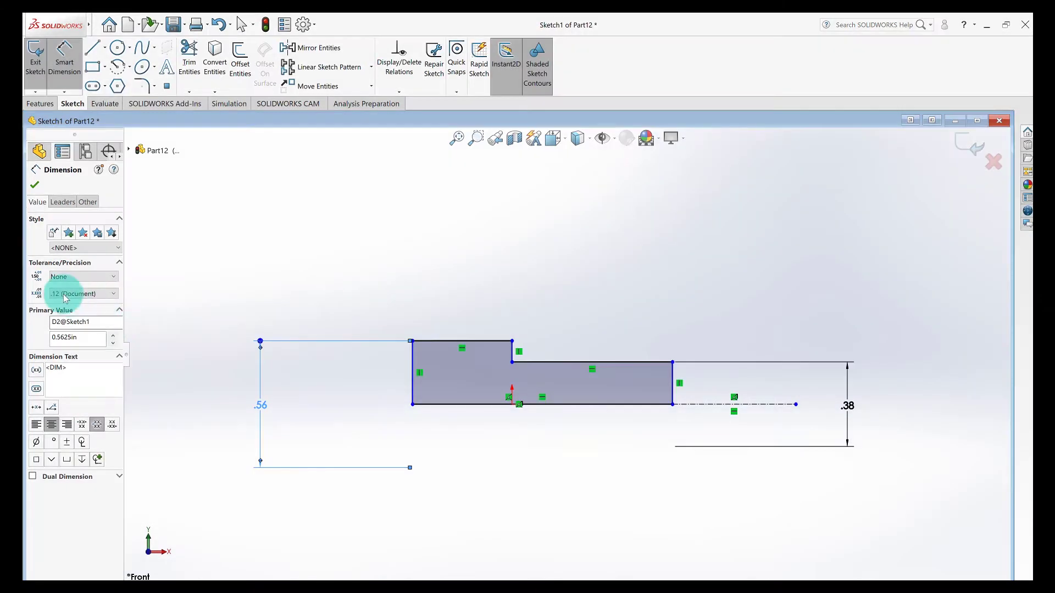
# - Set the display precision of the head's diameter dimension to four decimal places (.1234)
pyautogui.click(62, 293)
pyautogui.click(64, 331)
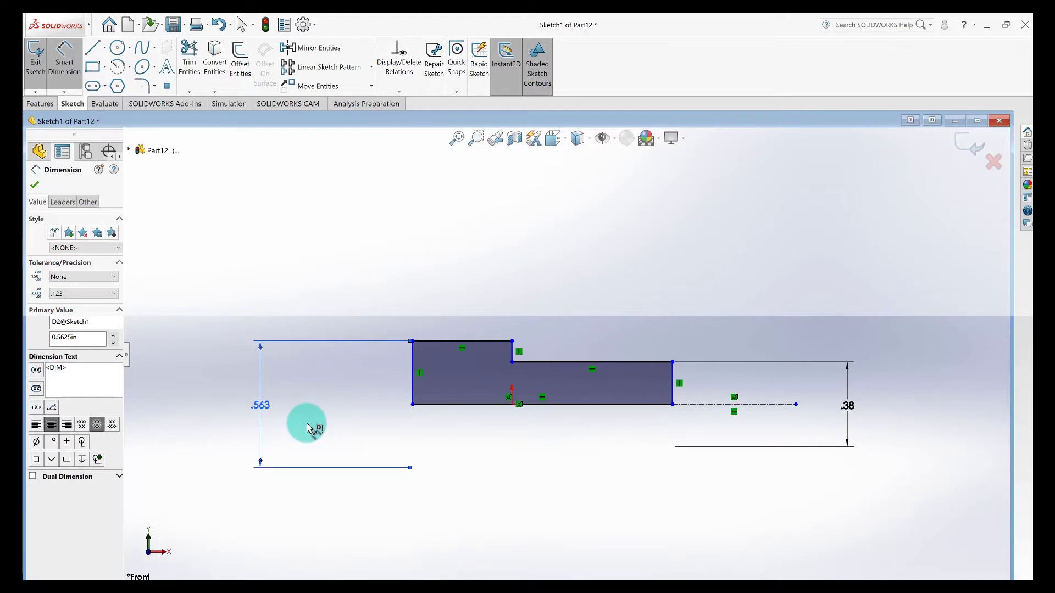
pyautogui.click(109, 294)
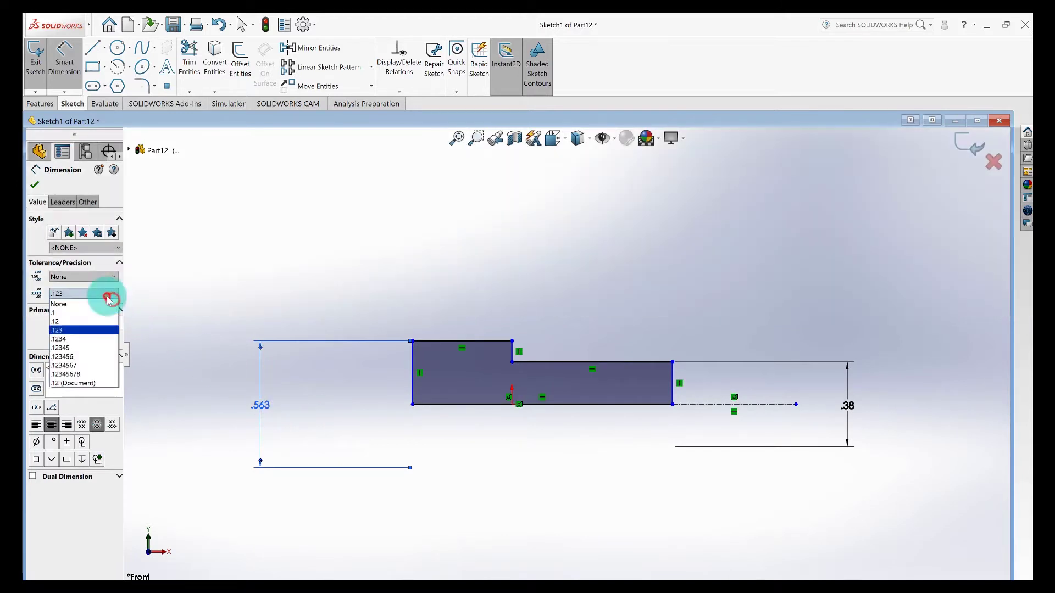
pyautogui.click(92, 340)
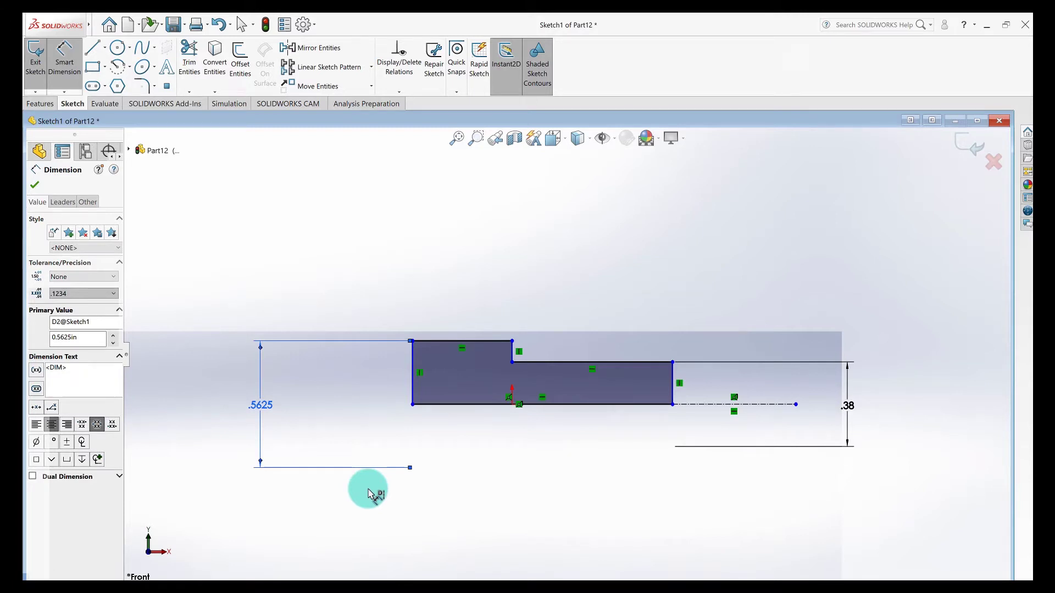
pyautogui.press('f')
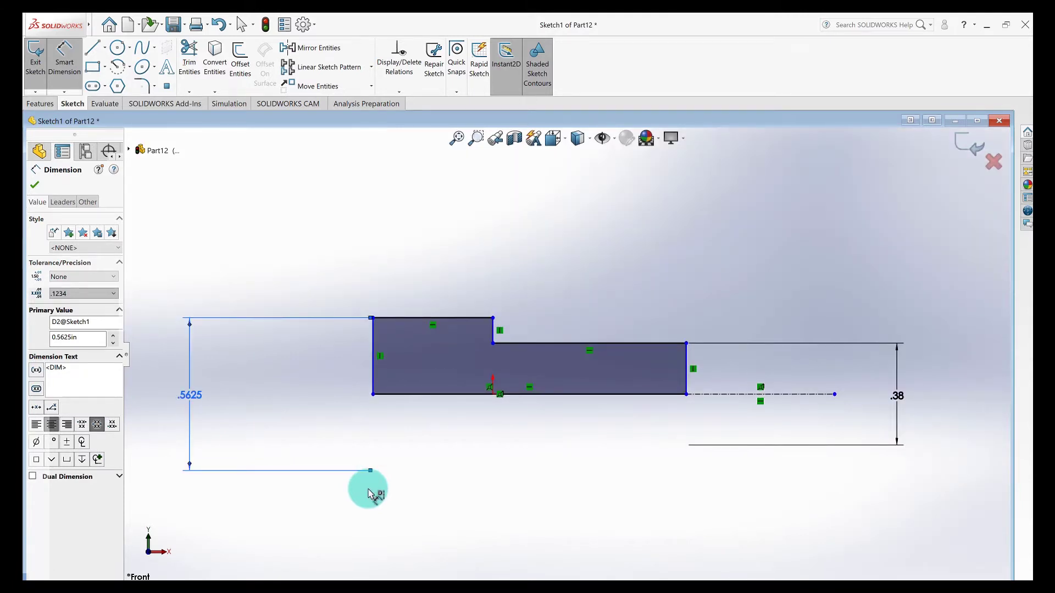
pyautogui.click(373, 346)
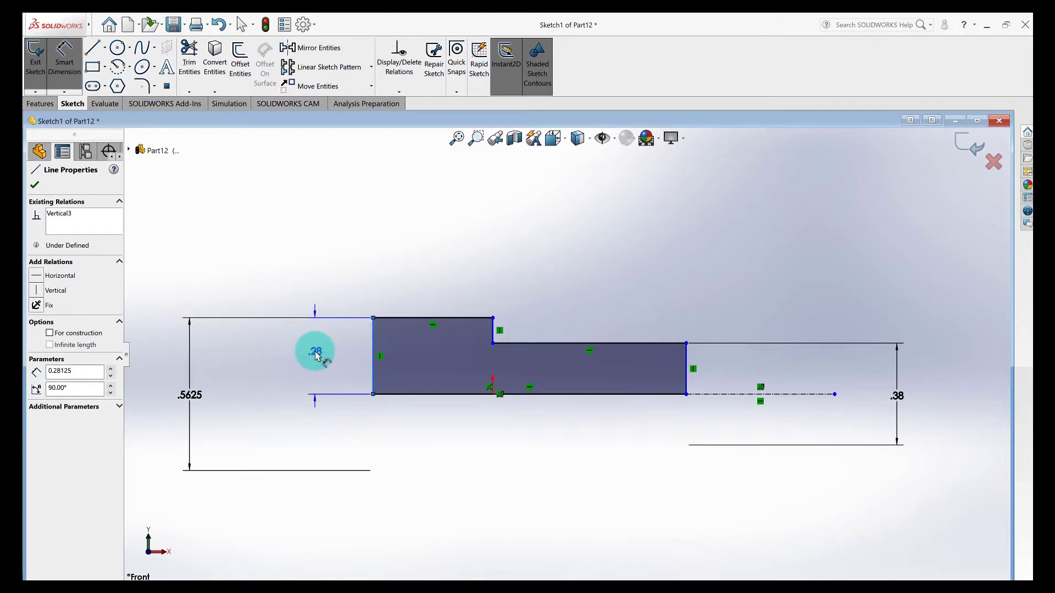
pyautogui.press('Escape')
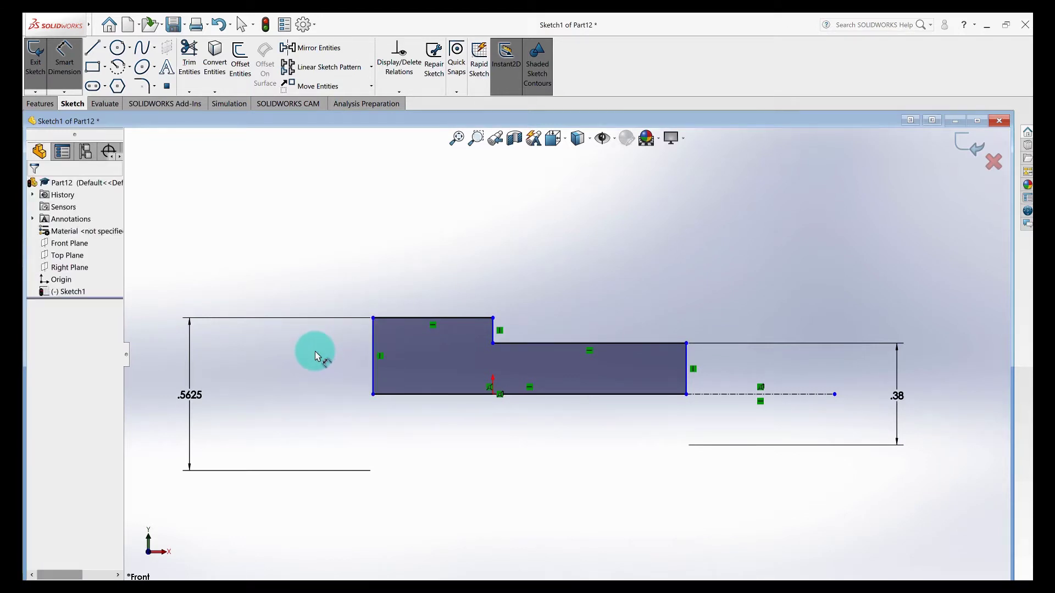
# - Dimension the bolt head's length along its upper edge as .375 in
pyautogui.click(447, 278)
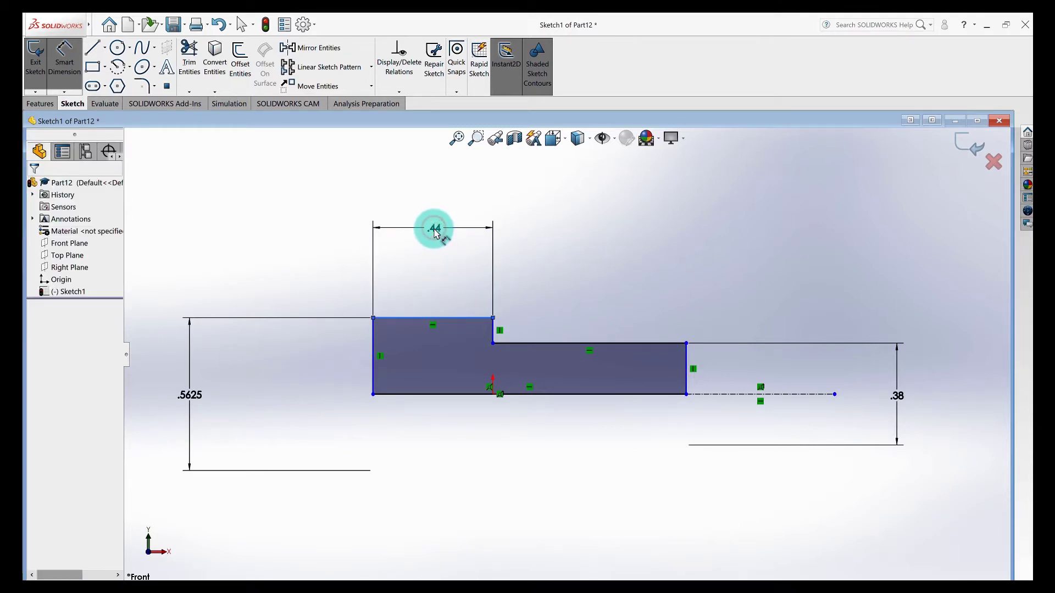
pyautogui.click(434, 230)
pyautogui.write('.375')
pyautogui.press('Return')
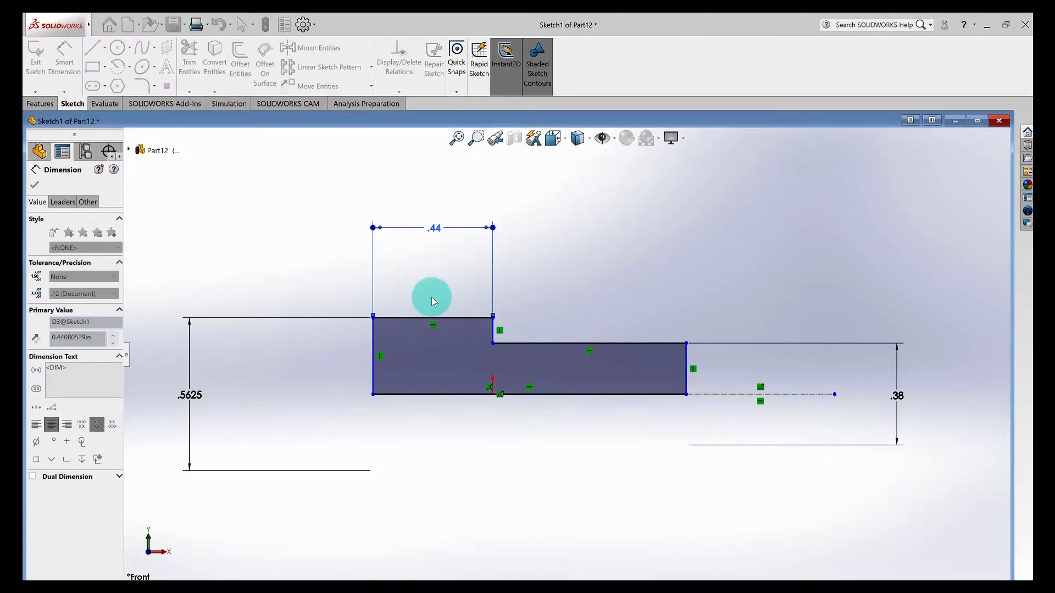
# - Dimension the shank's length from the vertical shoulder line to its end line as 1 in
pyautogui.click(476, 330)
pyautogui.click(687, 364)
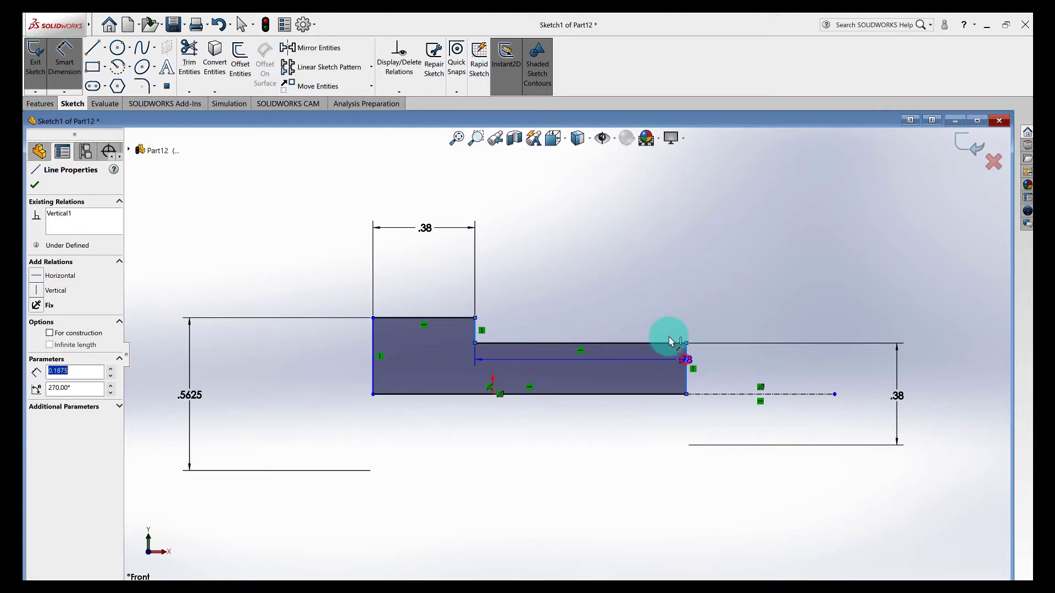
pyautogui.click(591, 232)
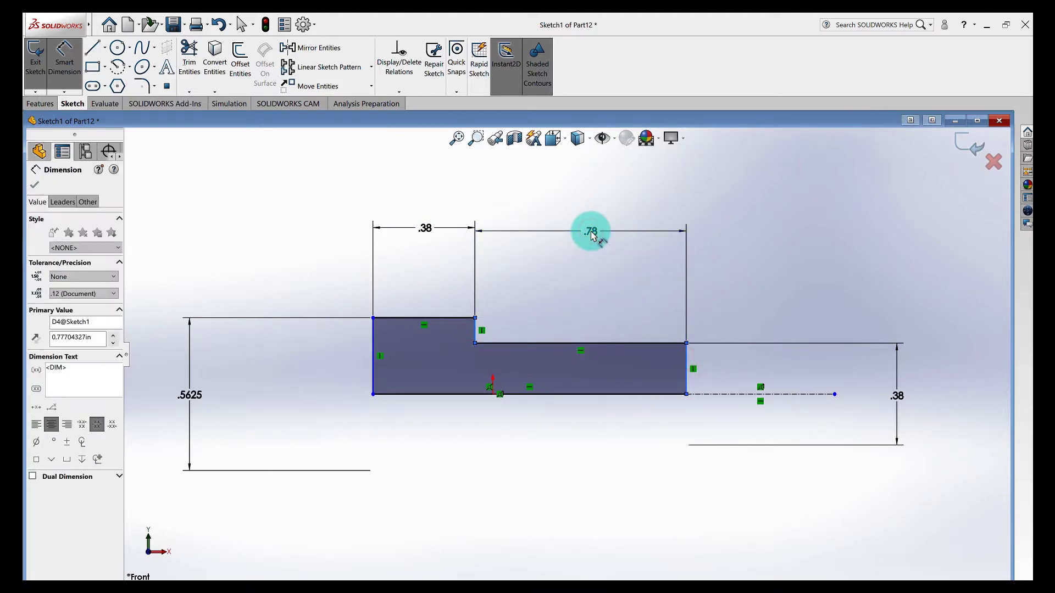
pyautogui.write('1')
pyautogui.press('Return')
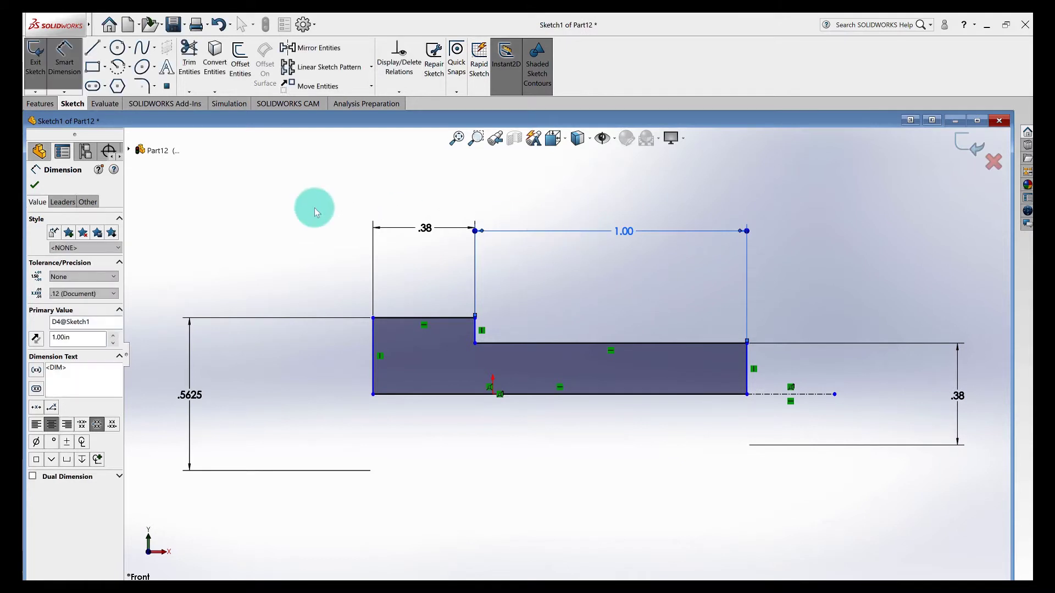
pyautogui.click(35, 184)
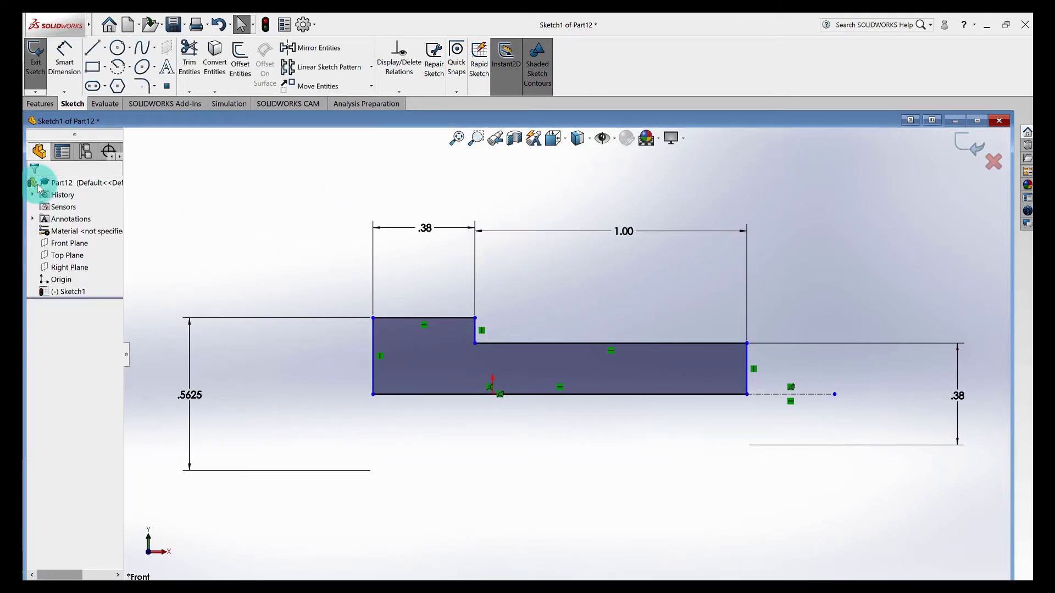
# - Slide the under-defined bolt profile horizontally to test its remaining freedom of movement
pyautogui.click(254, 264)
pyautogui.click(476, 344)
pyautogui.click(373, 346)
pyautogui.moveTo(219, 335)
pyautogui.mouseDown()
pyautogui.moveTo(186, 340)
pyautogui.moveTo(492, 351)
pyautogui.moveTo(183, 328)
pyautogui.moveTo(437, 371)
pyautogui.moveTo(324, 379)
pyautogui.mouseUp()
pyautogui.click(506, 460)
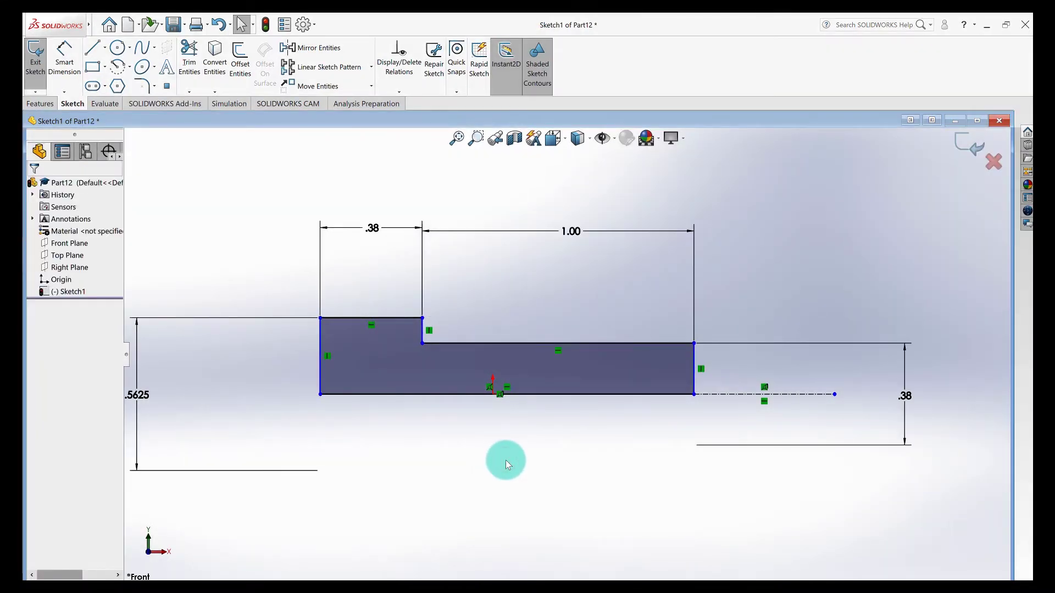
# - Make the vertical shoulder line between the head and the shank coincident with the origin
pyautogui.click(493, 394)
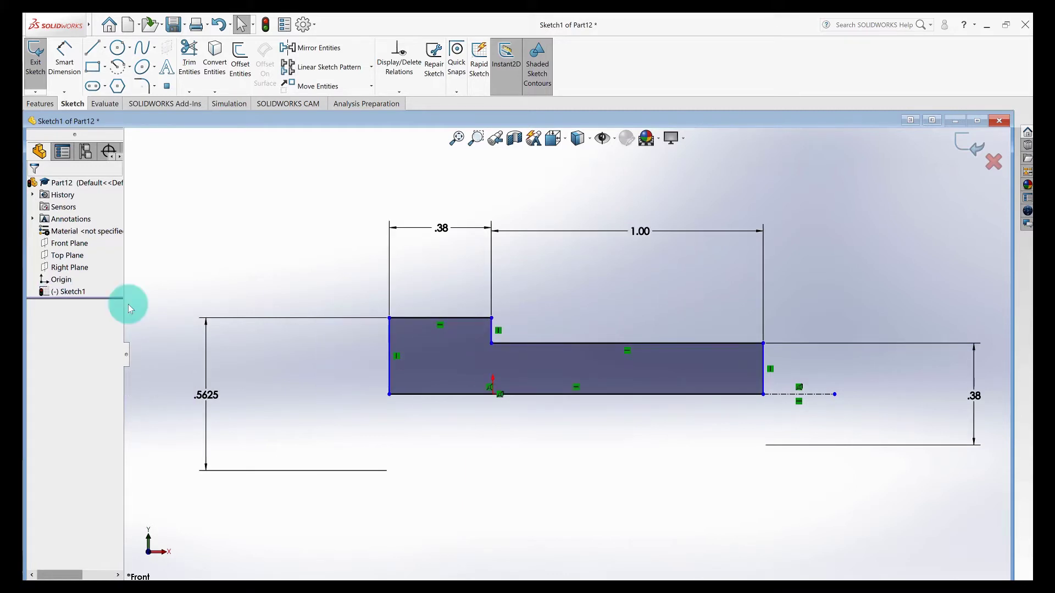
pyautogui.click(493, 394)
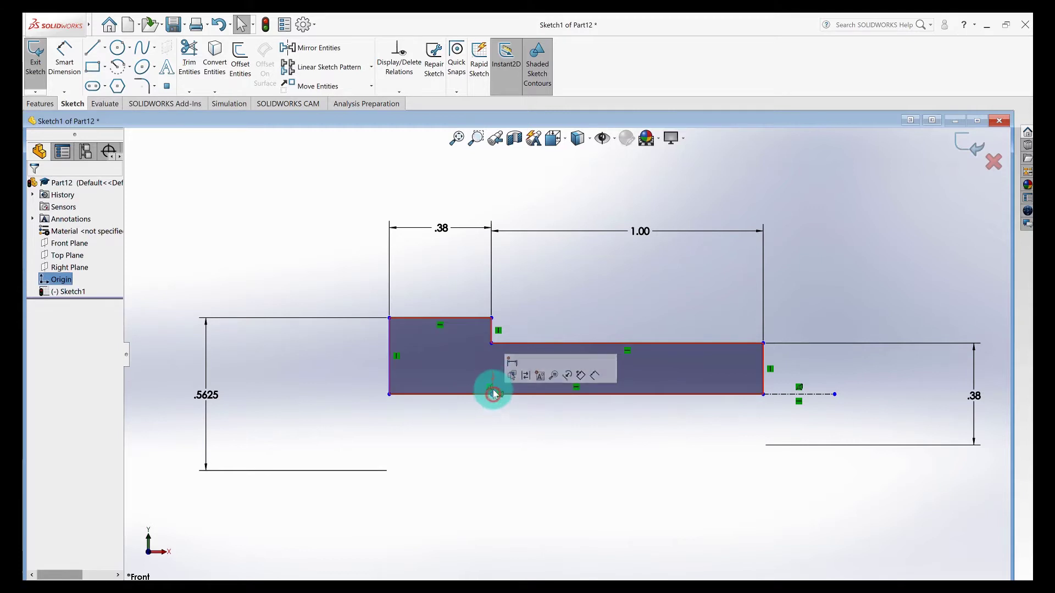
pyautogui.keyDown('ctrl'); pyautogui.click(491, 338); pyautogui.keyUp('ctrl')
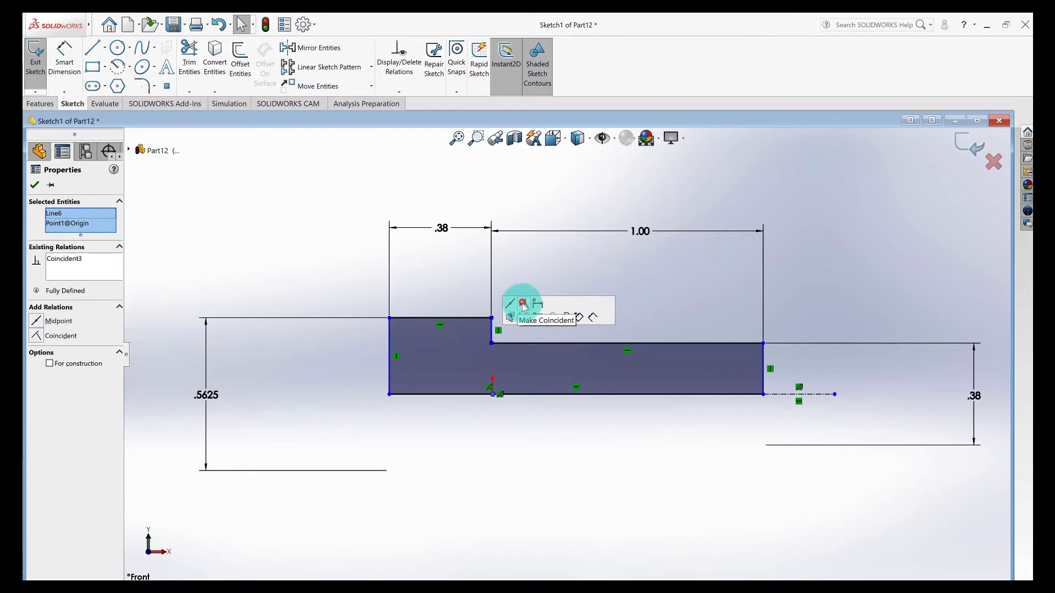
pyautogui.click(523, 307)
pyautogui.click(372, 515)
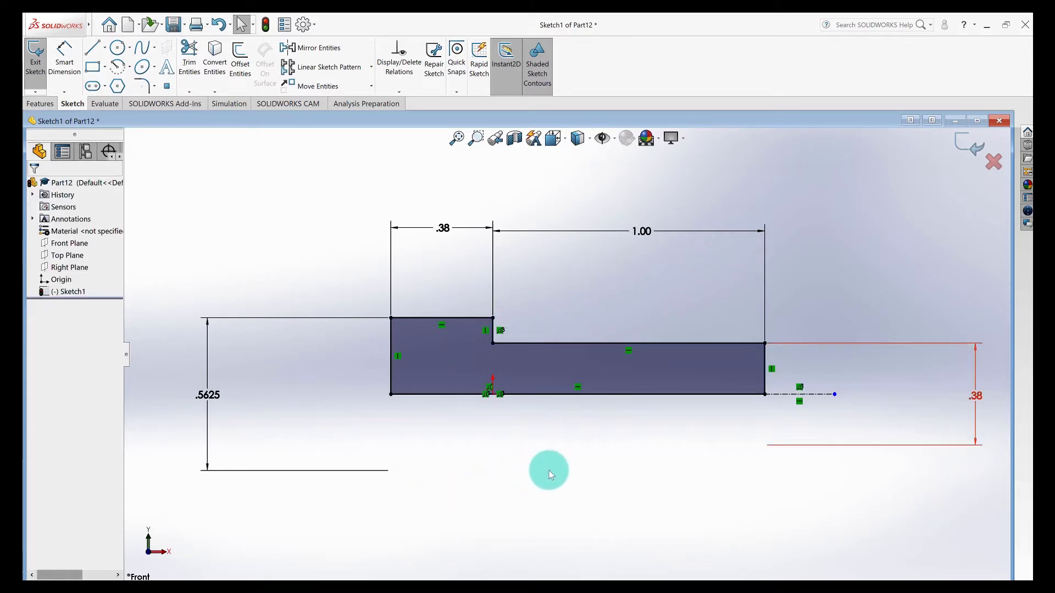
# - Move the centerline's free end onto the head's lower outer corner and finish the sketch for the revolve
pyautogui.moveTo(836, 394); pyautogui.dragTo(390, 394)
pyautogui.click(455, 454)
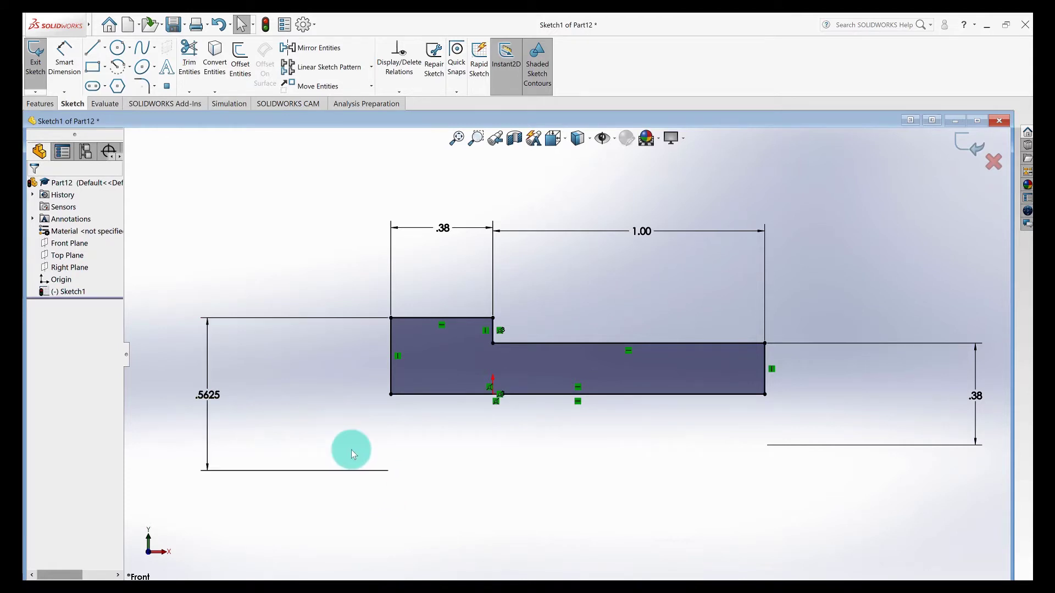
pyautogui.click(34, 55)
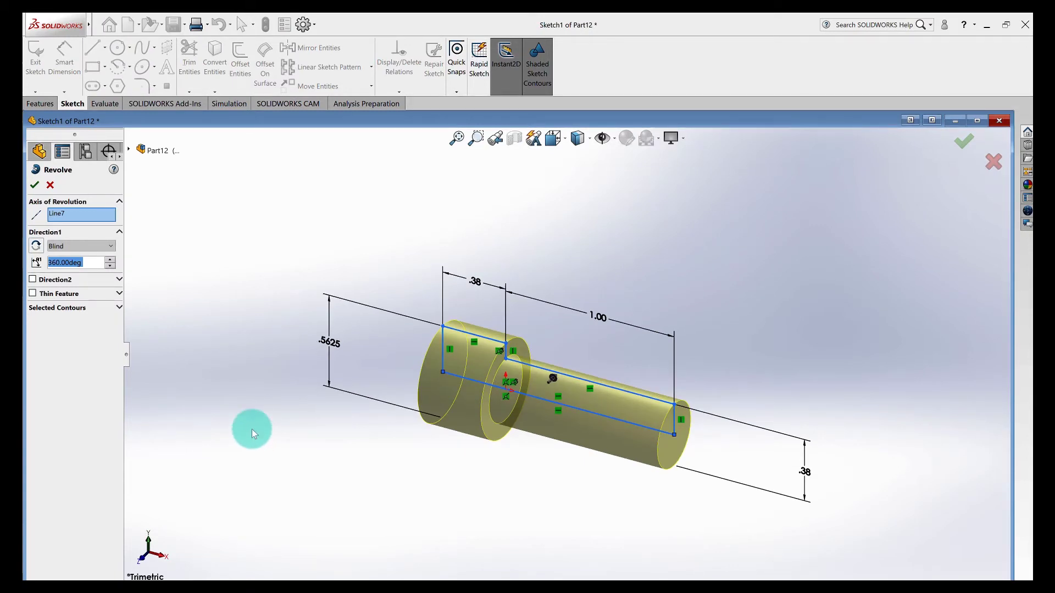
# - Try the head's end line, the shoulder line and the shank's end line in turn as the axis of revolution
pyautogui.click(61, 216)
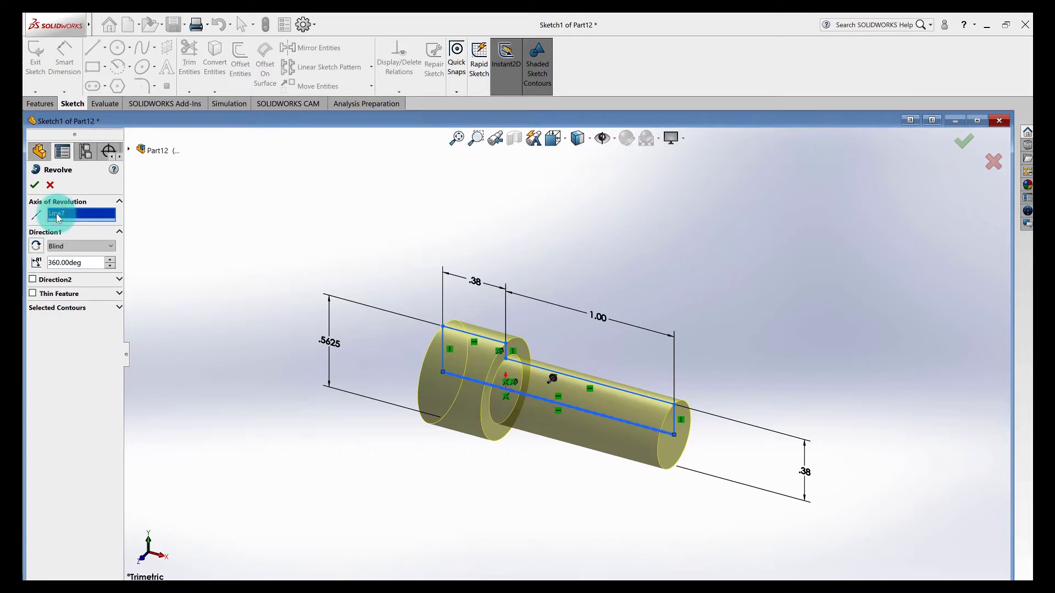
pyautogui.click(444, 356)
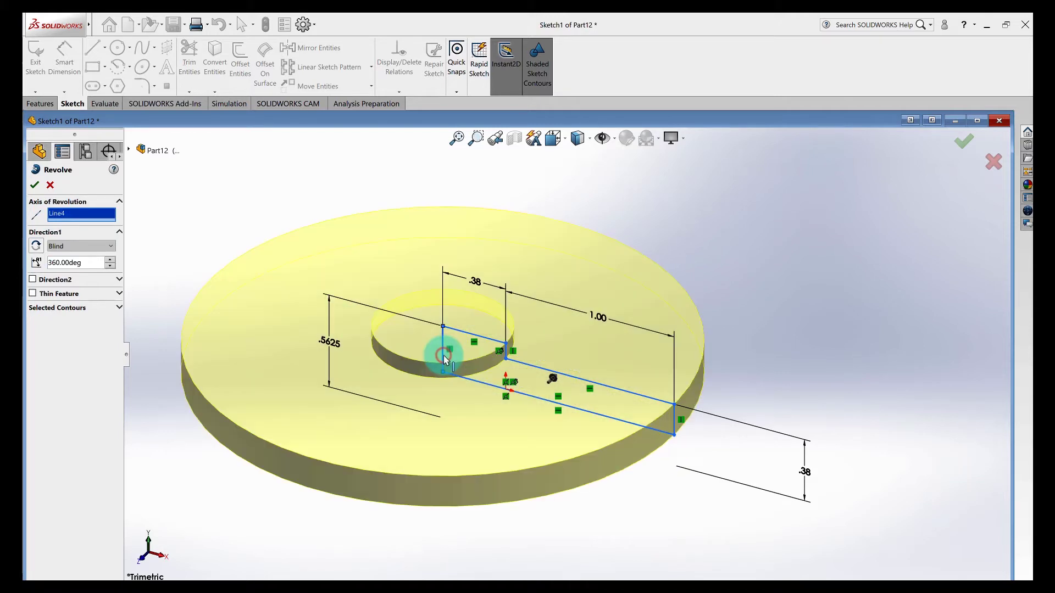
pyautogui.click(507, 354)
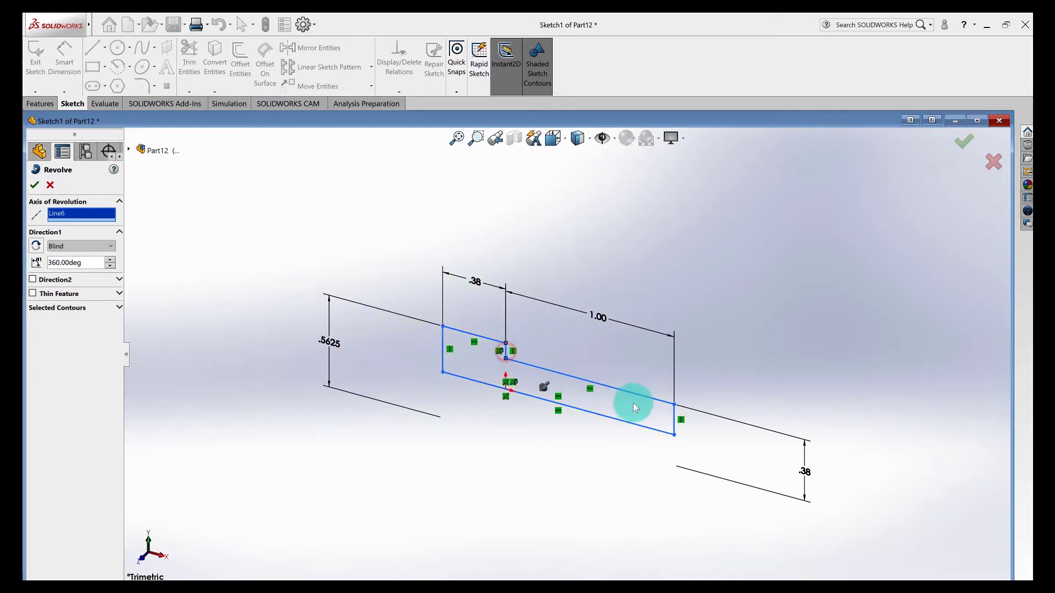
pyautogui.click(675, 420)
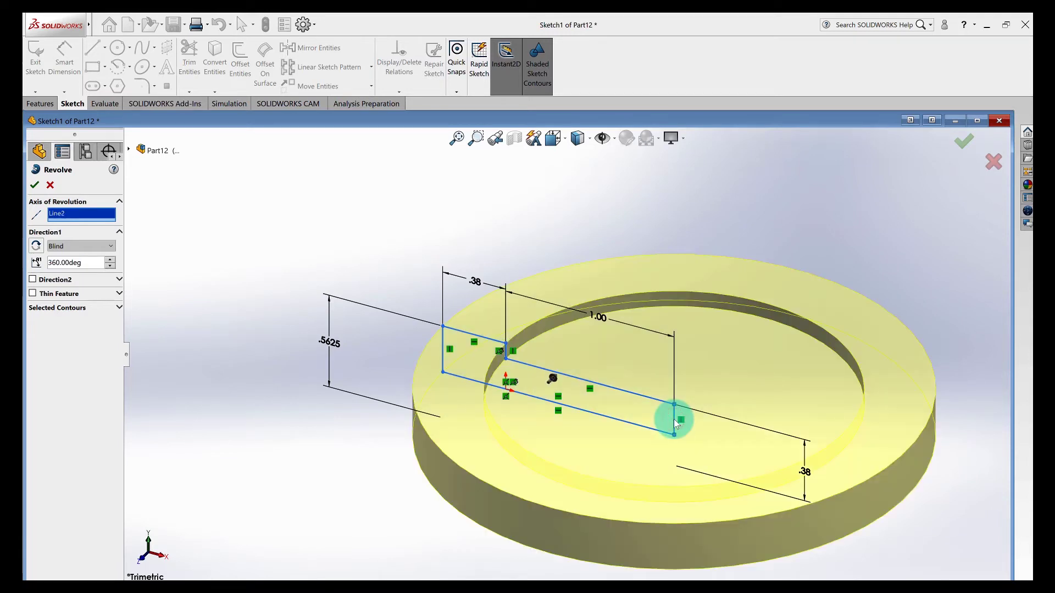
# - Revolve the profile 360° about its lower horizontal line to form the solid bolt
pyautogui.click(604, 417)
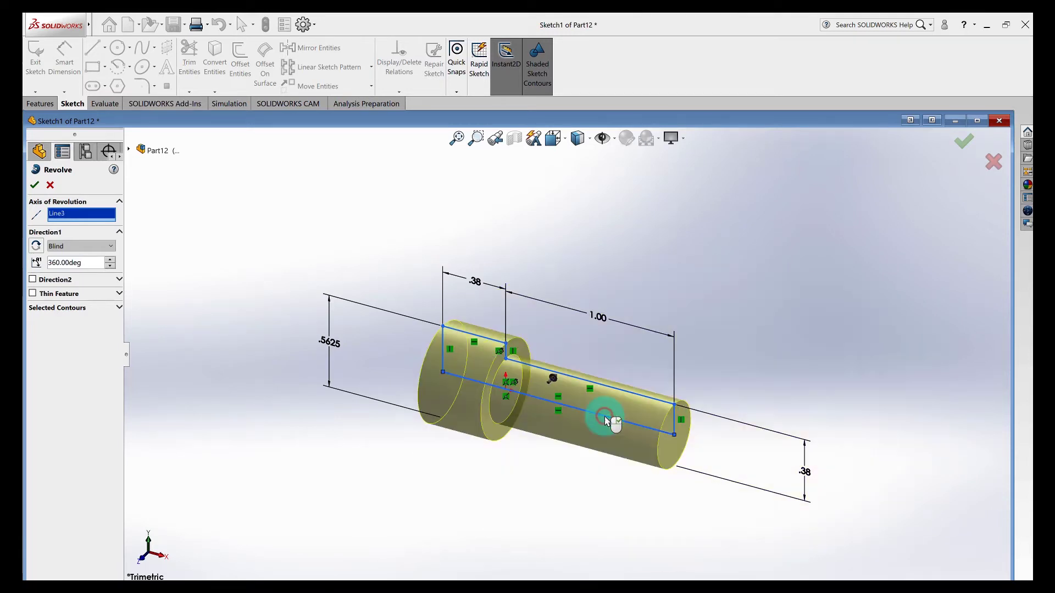
pyautogui.click(34, 184)
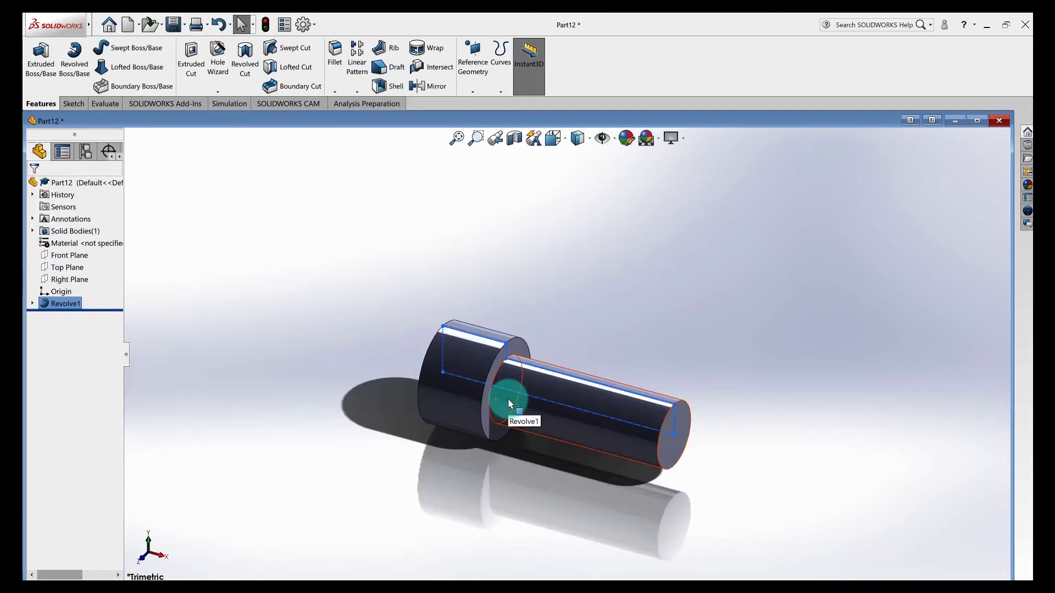
pyautogui.click(219, 268)
# - Save the part as Bolt 2 in the Solidworks folder and close it
pyautogui.click(185, 26)
pyautogui.write('Bol')
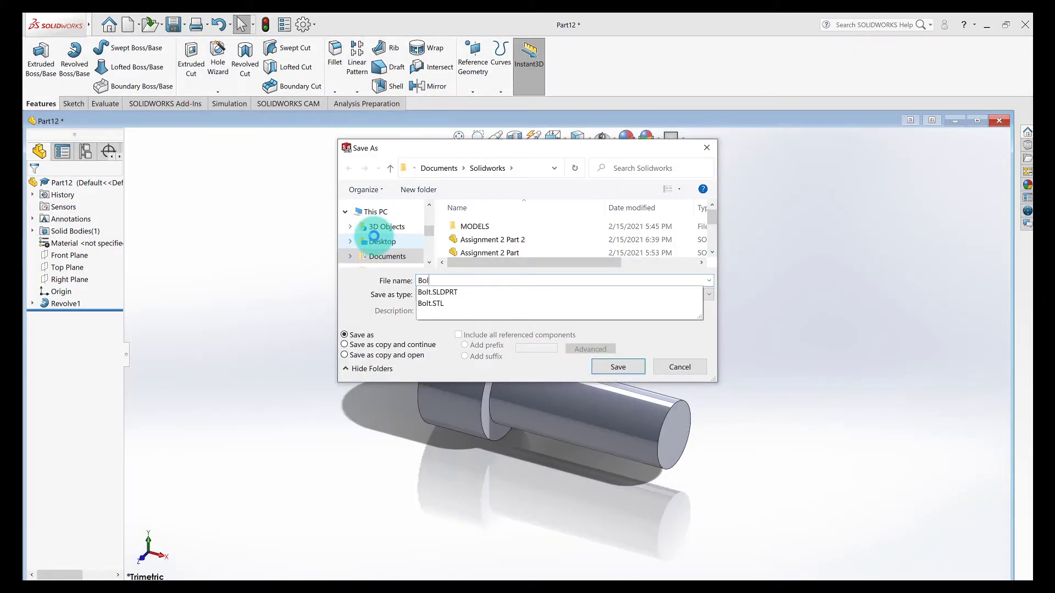
pyautogui.write('t')
pyautogui.click(440, 279)
pyautogui.click(610, 366)
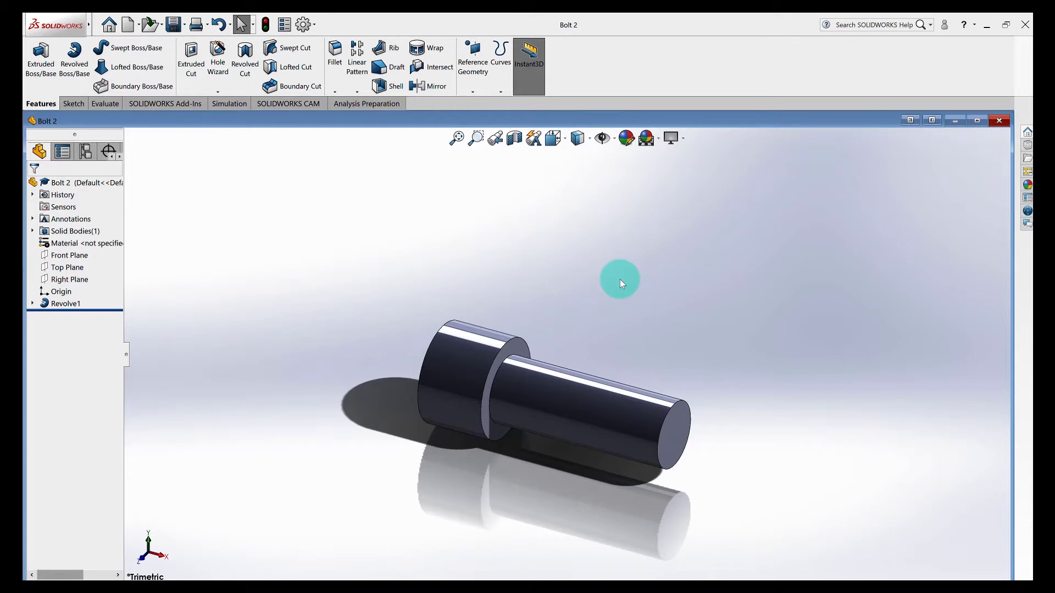
pyautogui.hotkey('ctrl', 'w')
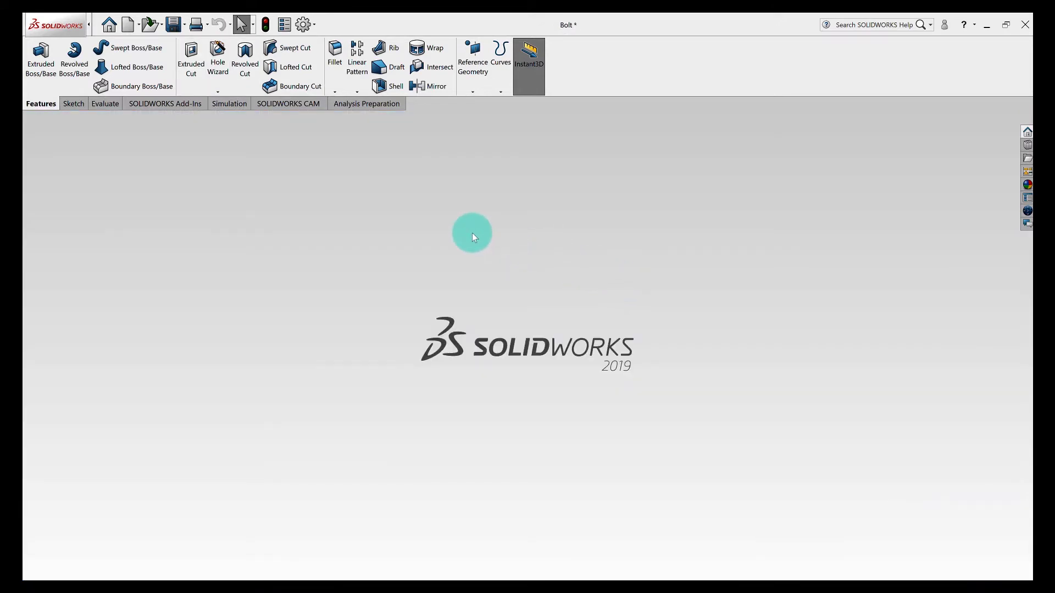
# - Create a new assembly document
pyautogui.click(127, 30)
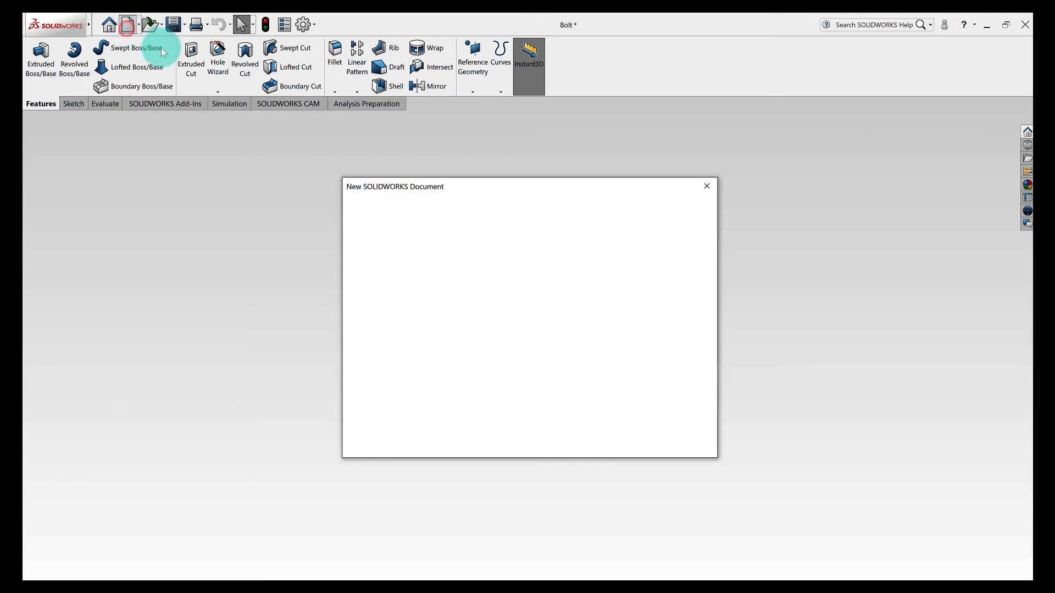
pyautogui.click(527, 251)
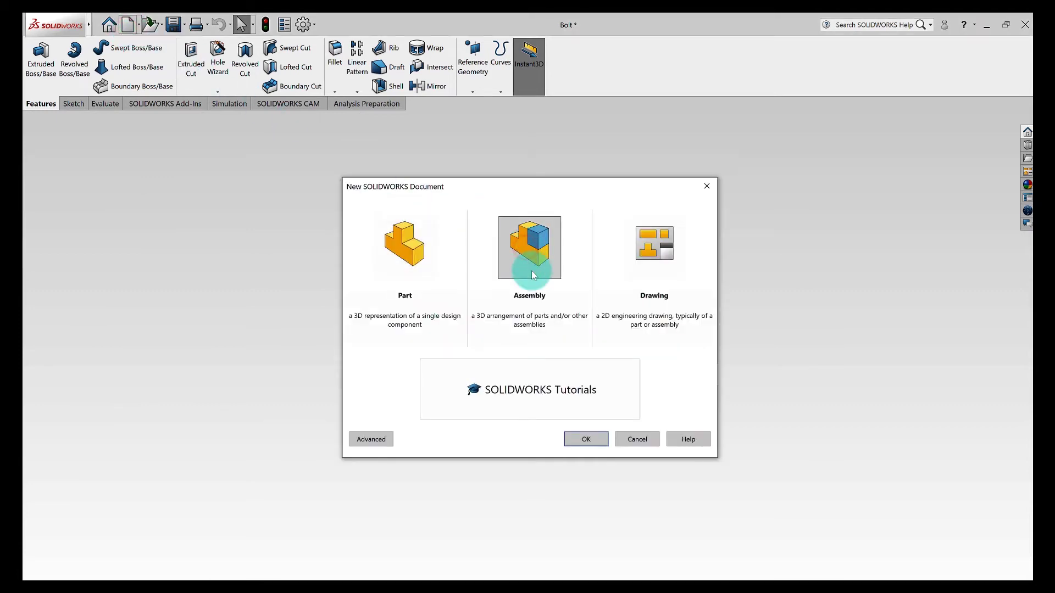
pyautogui.click(576, 437)
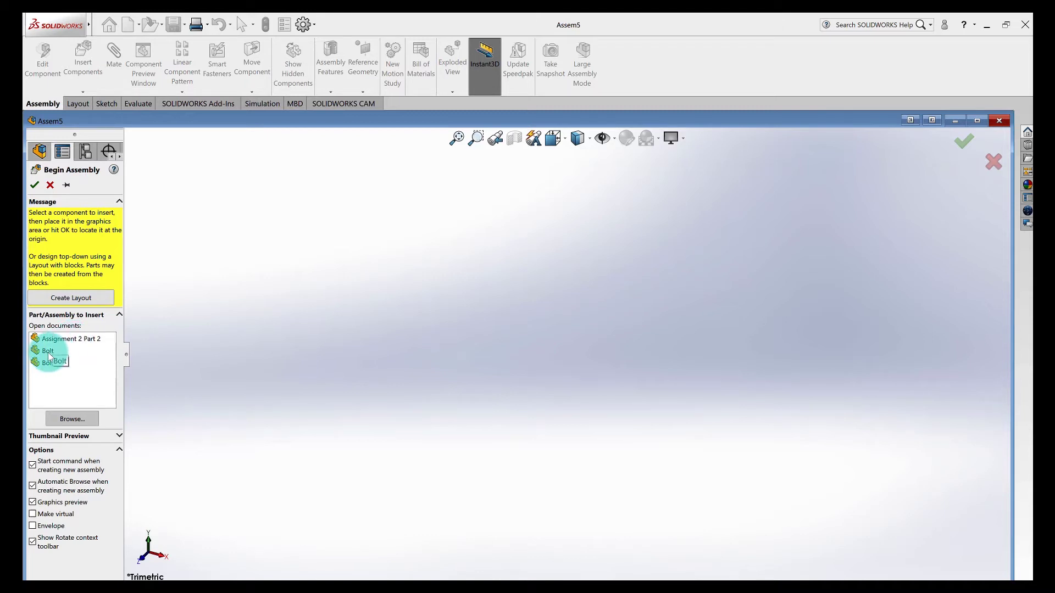
# - Insert the Assignment 2 Part file from the Solidworks folder as the first component of the assembly
pyautogui.click(67, 420)
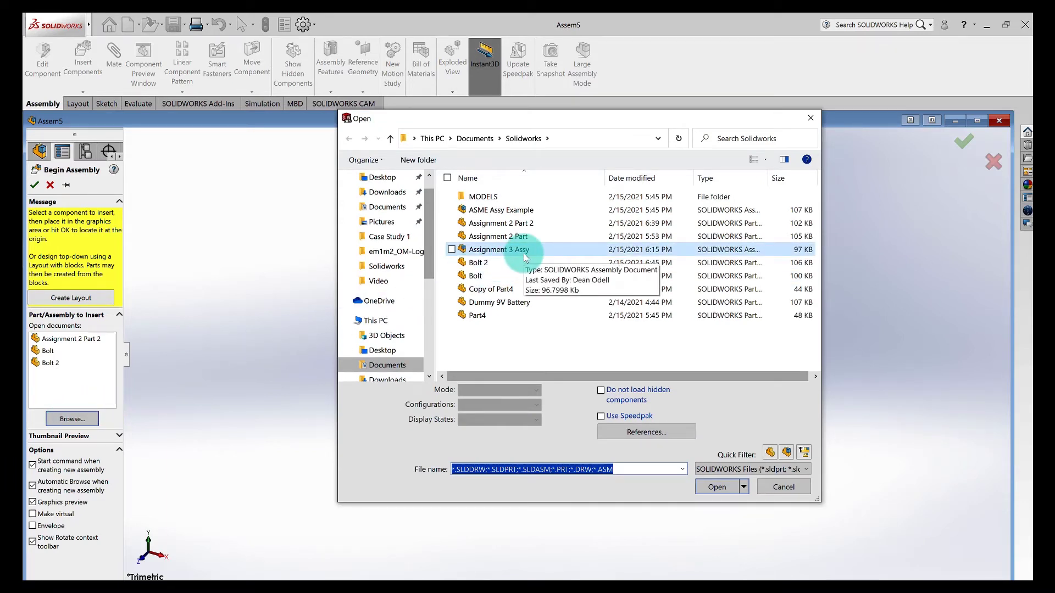
pyautogui.click(519, 236)
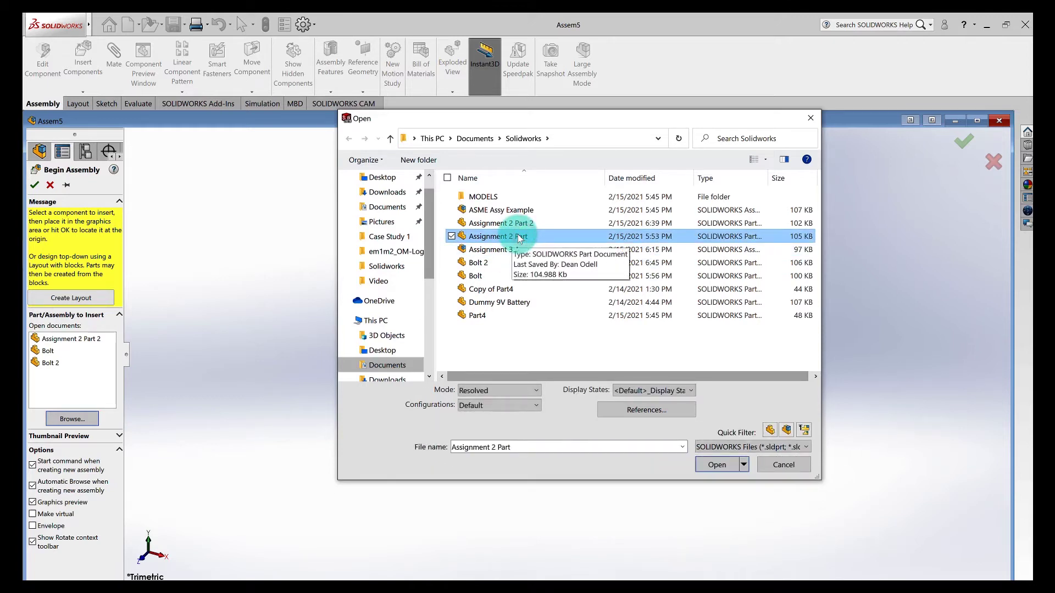
pyautogui.click(715, 465)
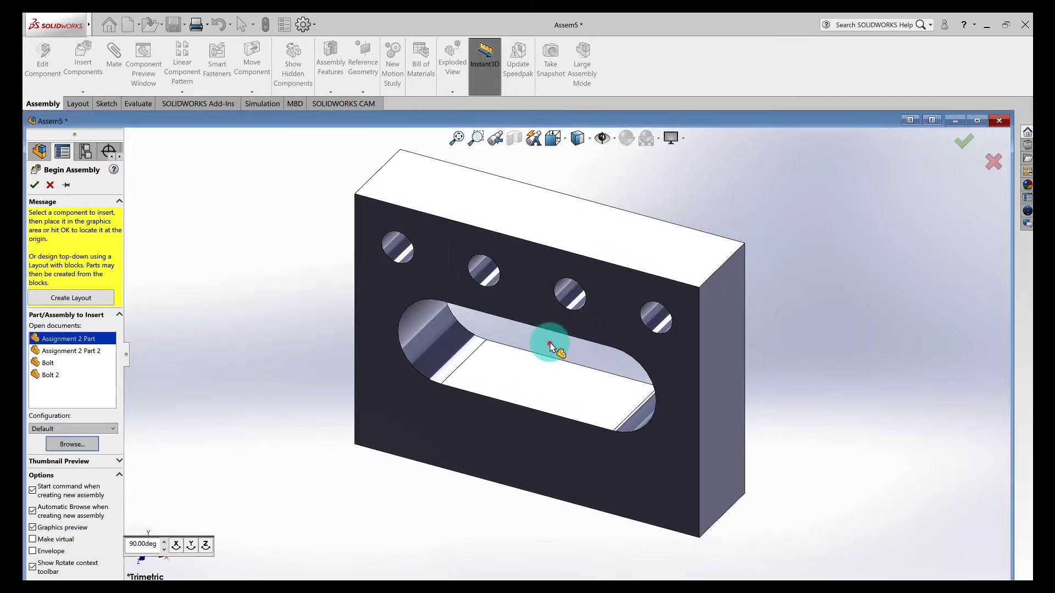
pyautogui.click(550, 347)
pyautogui.click(381, 423)
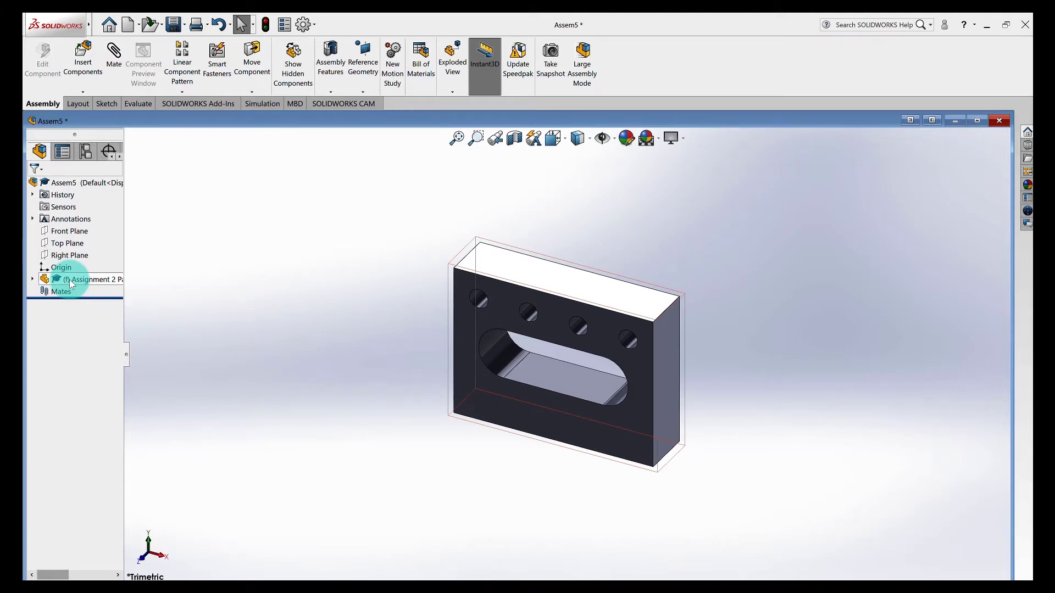
# - Examine the inserted plate's feature list and try to move the component in the graphics area
pyautogui.click(32, 279)
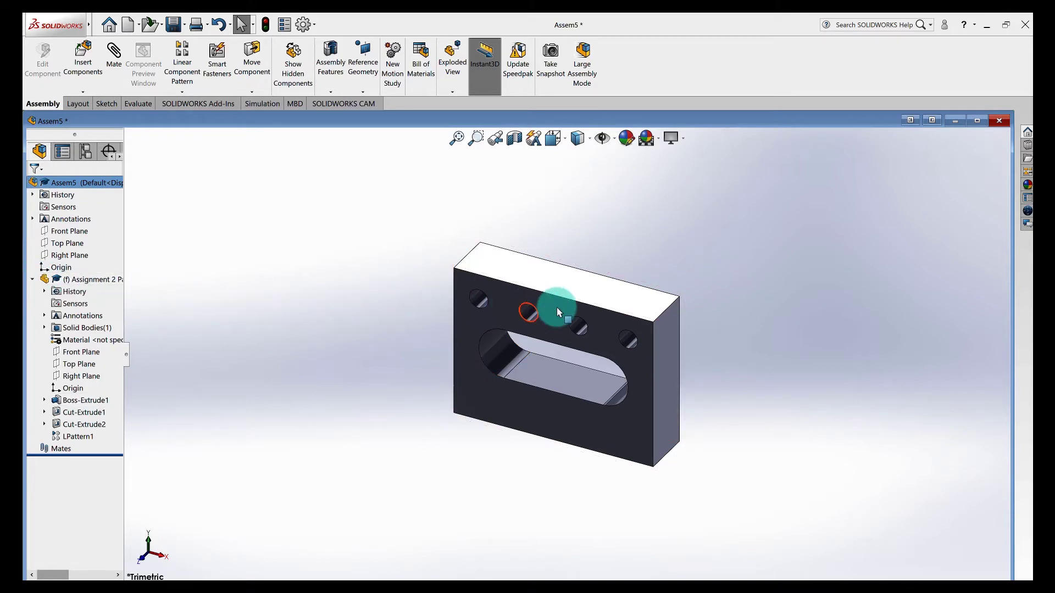
pyautogui.moveTo(557, 306); pyautogui.dragTo(605, 315)
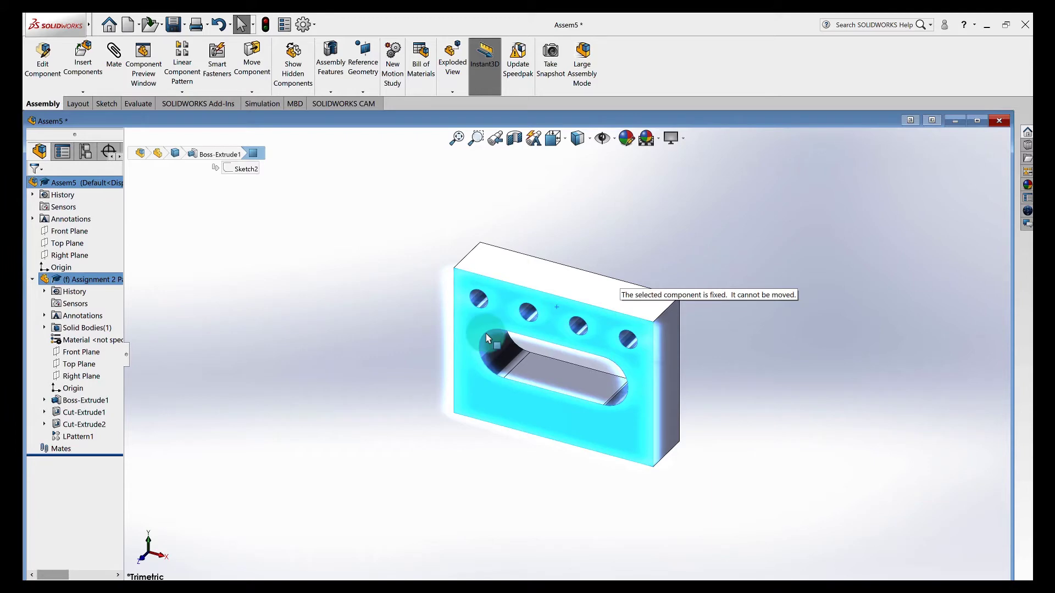
pyautogui.click(345, 366)
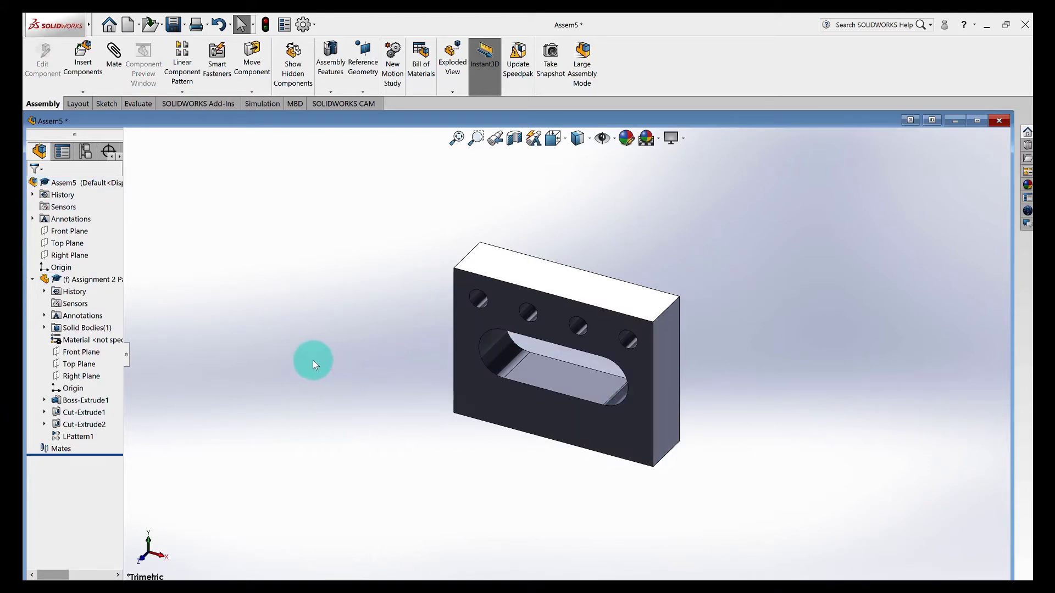
pyautogui.click(33, 280)
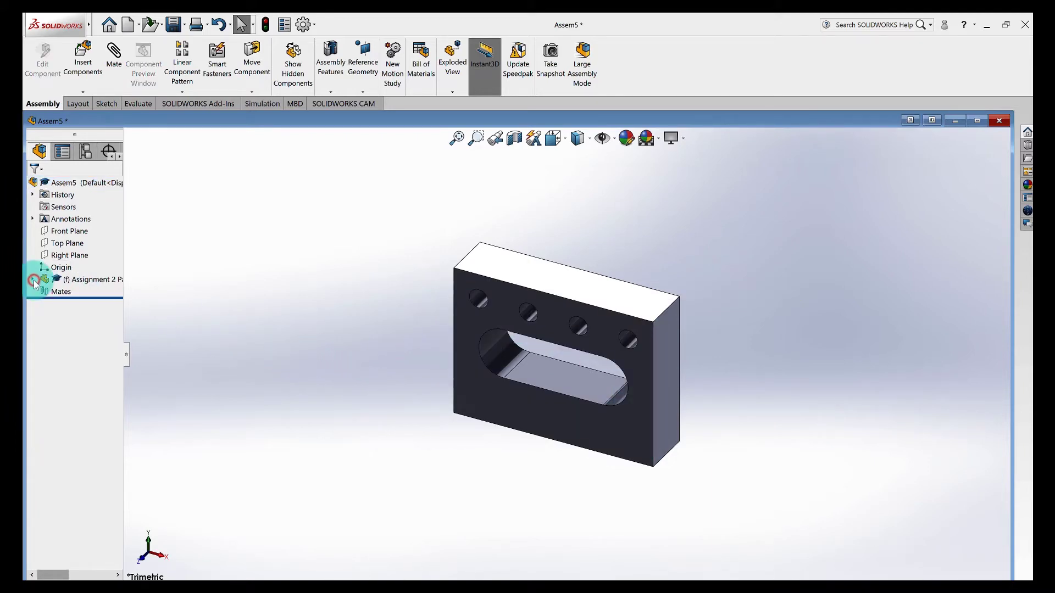
# - Insert the open Assignment 2 Part 2 into the assembly, placing it beside the thick plate
pyautogui.click(81, 63)
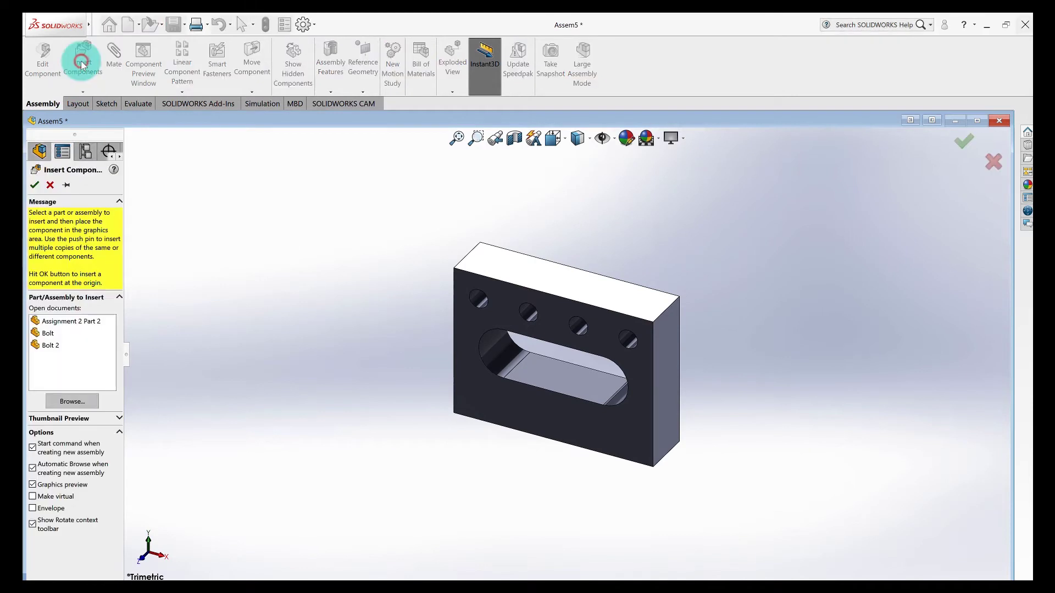
pyautogui.click(66, 321)
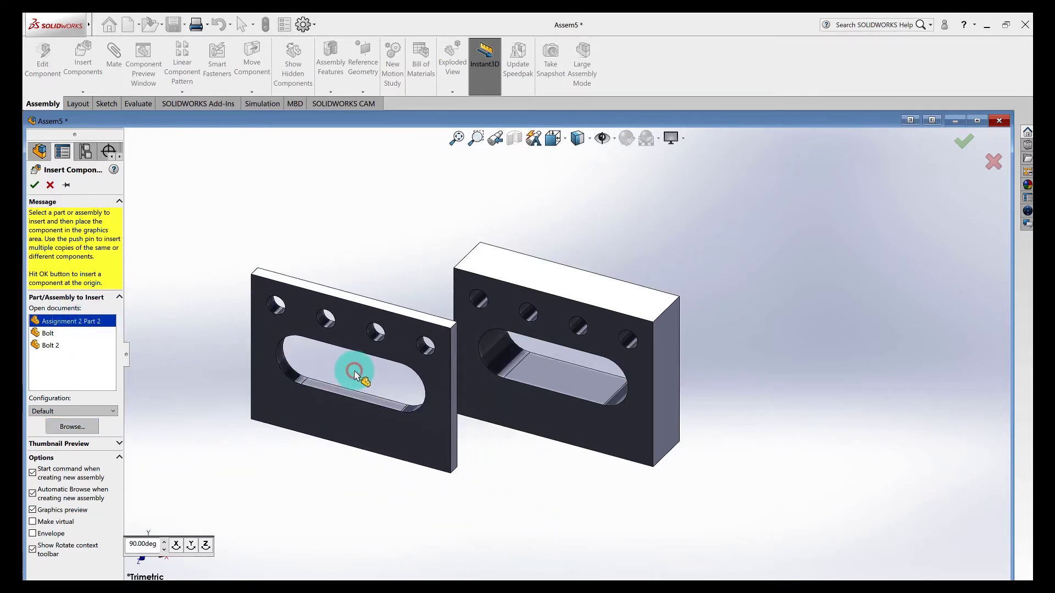
pyautogui.click(354, 375)
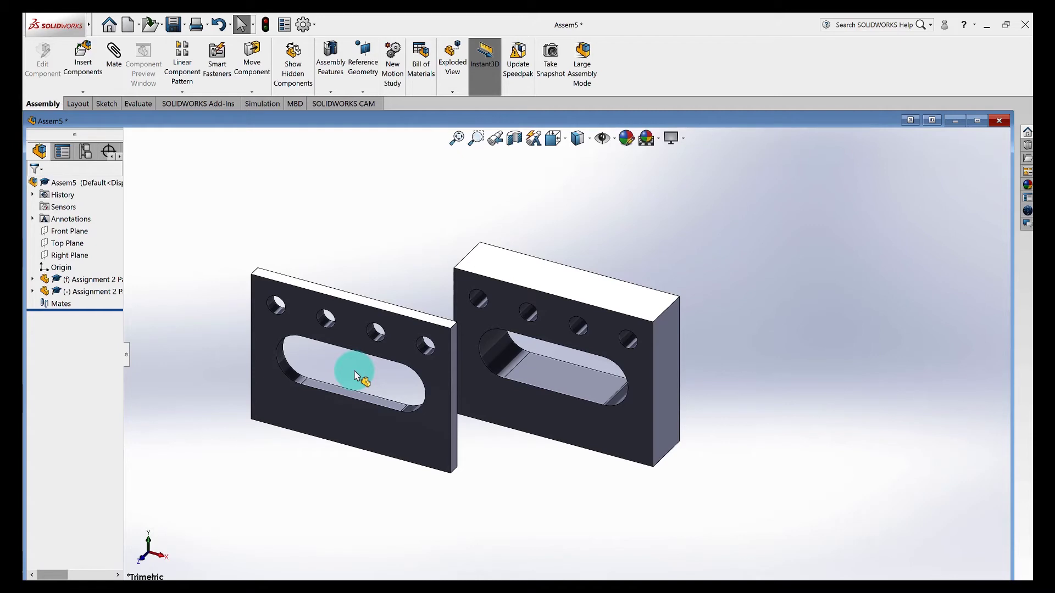
# - Insert the open Bolt 2 part into the assembly, placing it above the thin plate
pyautogui.click(84, 88)
pyautogui.click(47, 334)
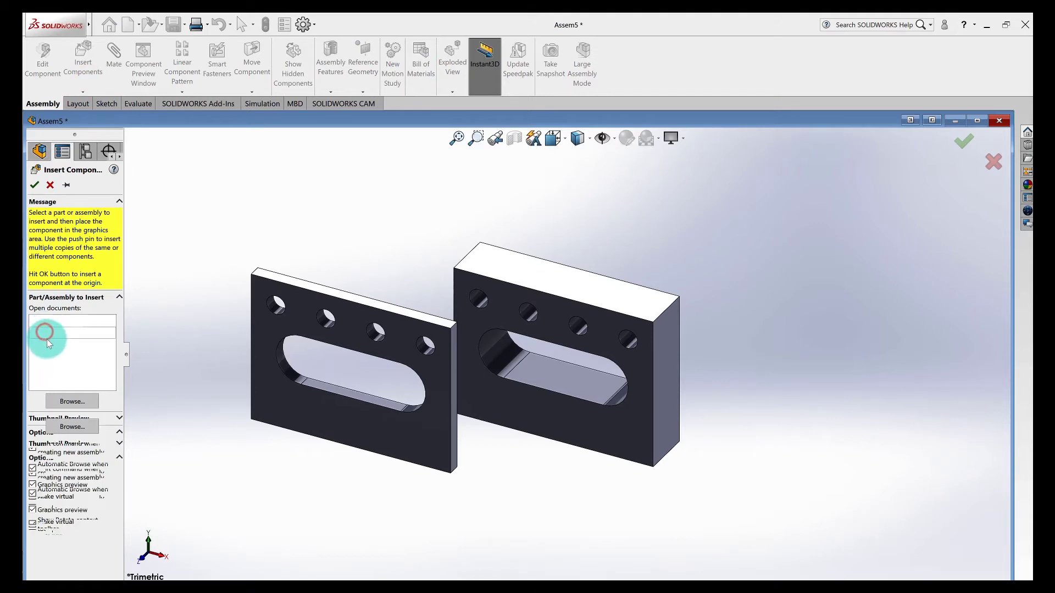
pyautogui.click(49, 347)
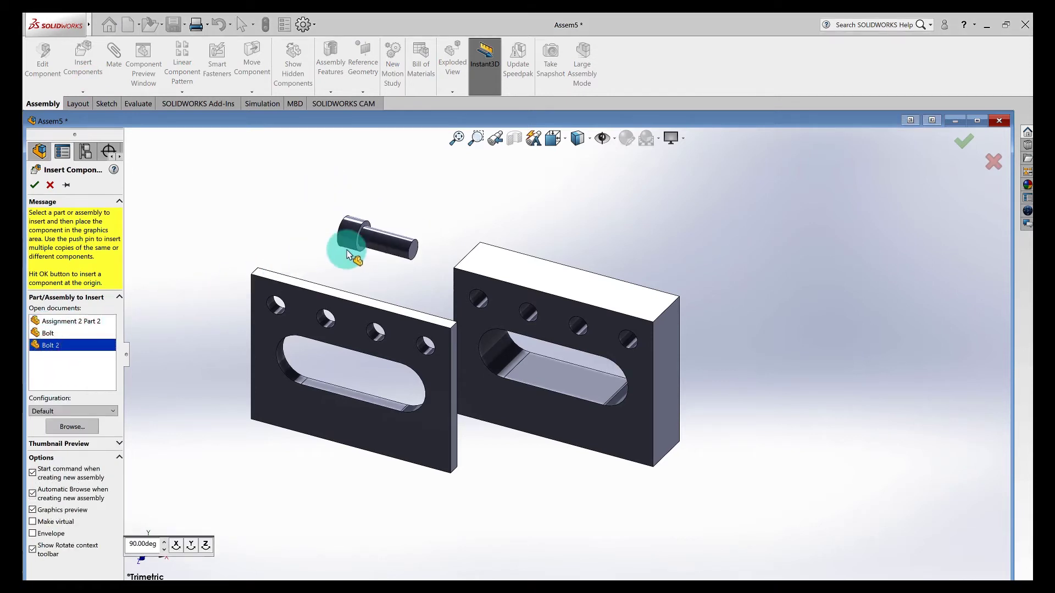
pyautogui.click(375, 243)
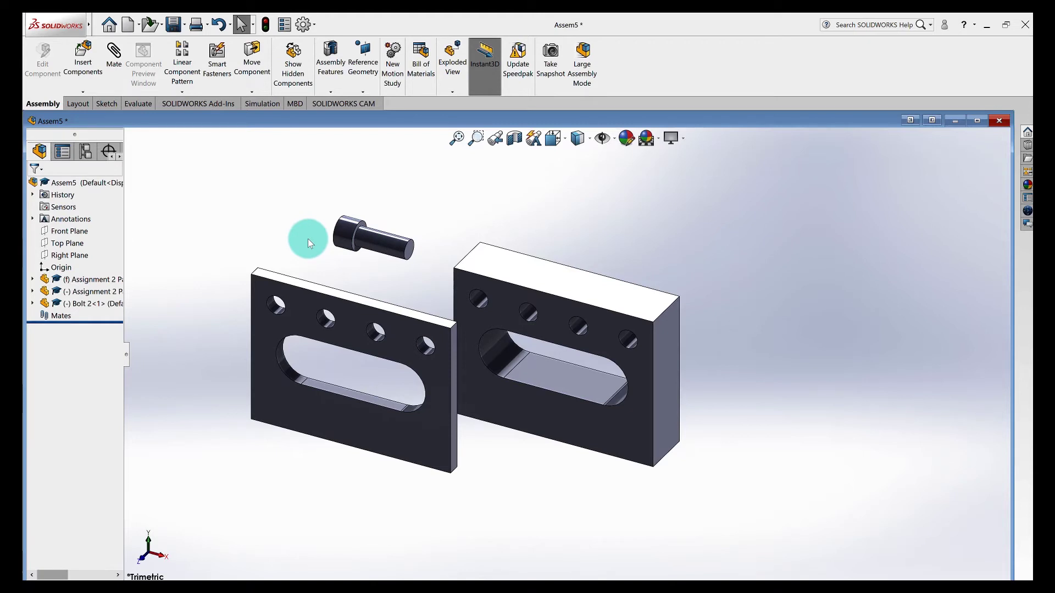
# - Copy the Bolt 2 component and paste a second instance into the assembly beside the first bolt
pyautogui.click(83, 304)
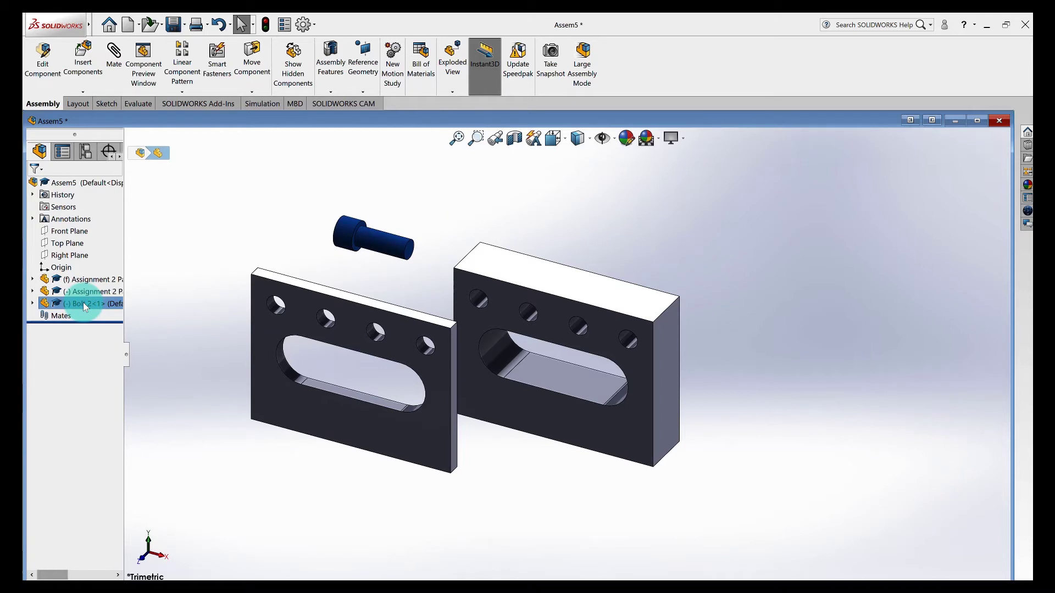
pyautogui.click(223, 242)
pyautogui.hotkey('ctrl', 'v')
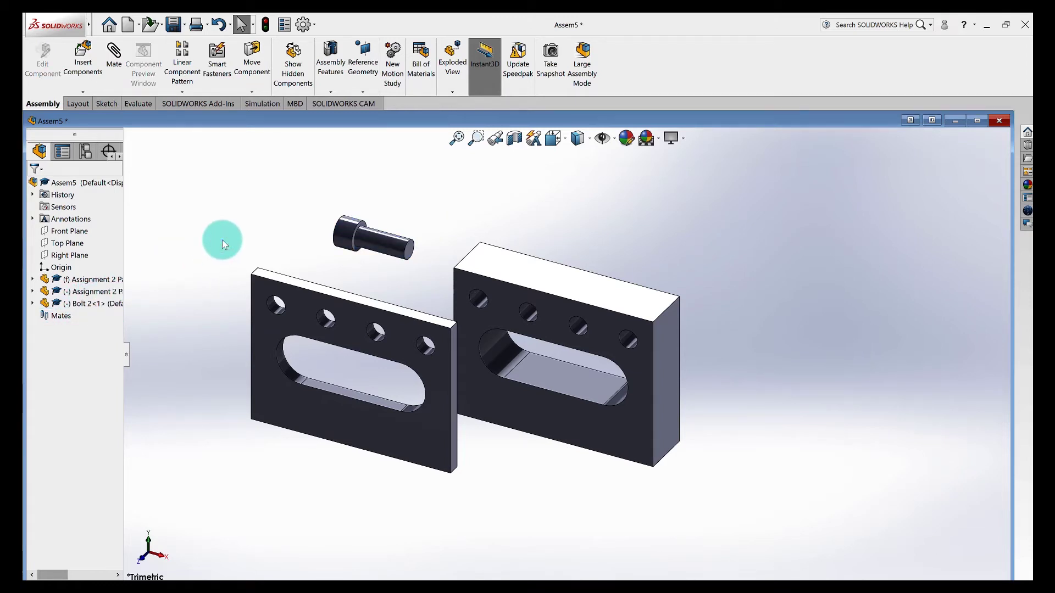
pyautogui.click(262, 193)
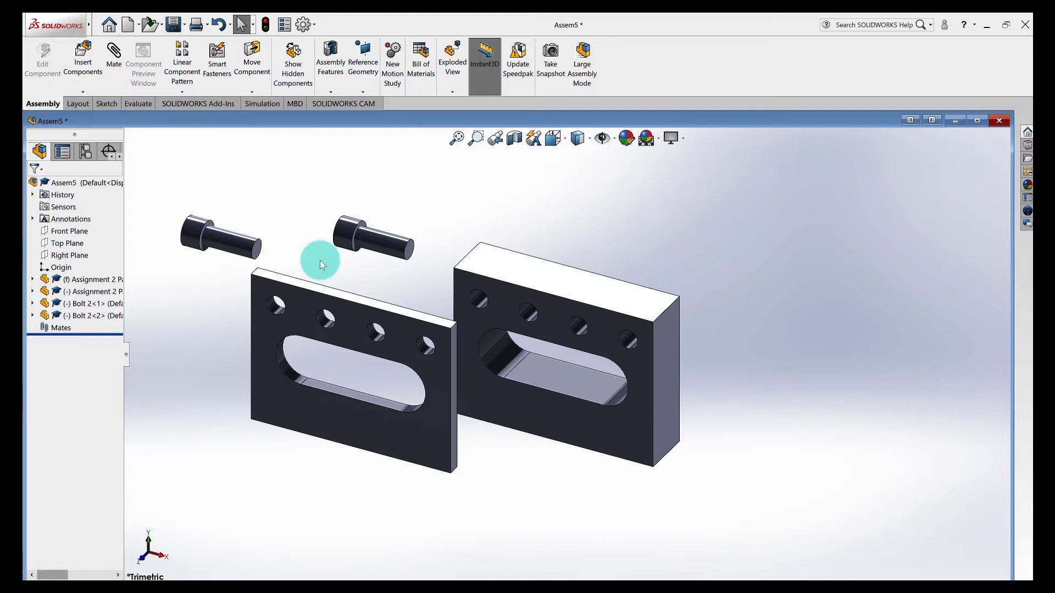
# - Assign Malleable Cast Iron as the material of the fixed thick plate
pyautogui.keyDown('ctrl'); pyautogui.moveTo(320, 259); pyautogui.dragTo(299, 261, button='middle'); pyautogui.keyUp('ctrl')
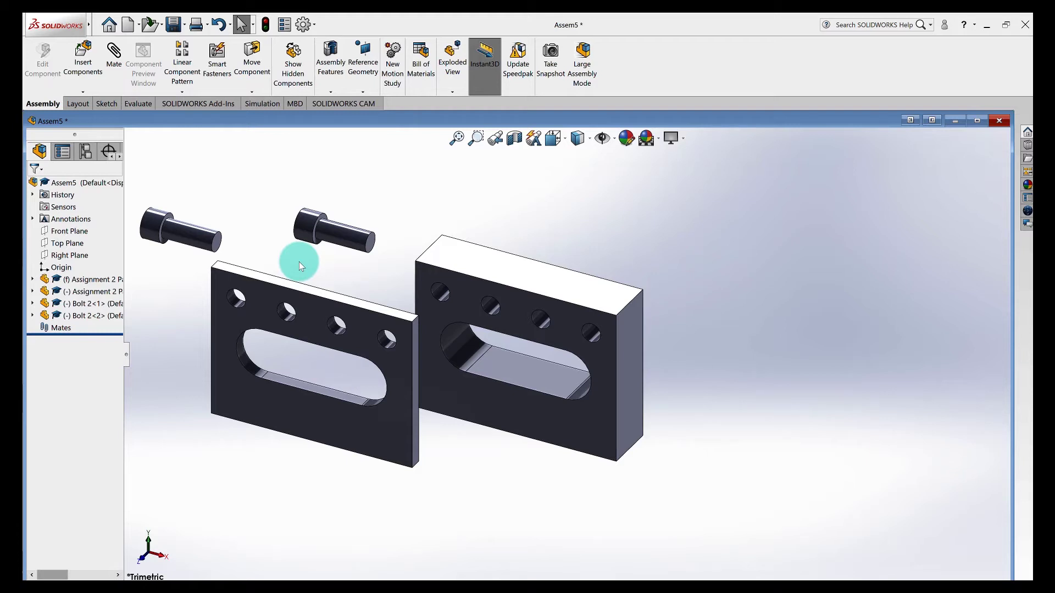
pyautogui.click(98, 280)
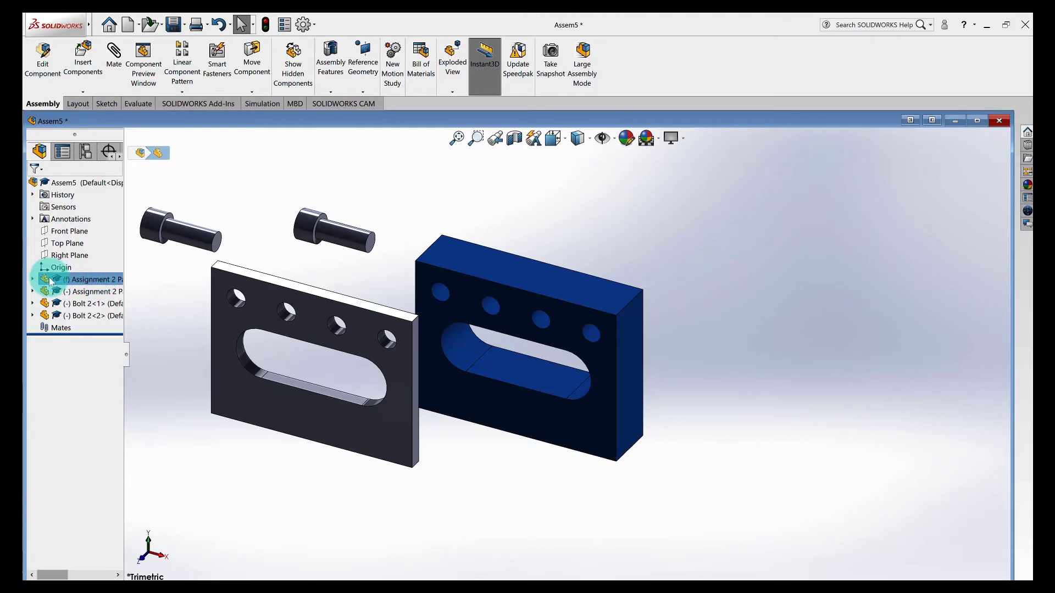
pyautogui.click(32, 279)
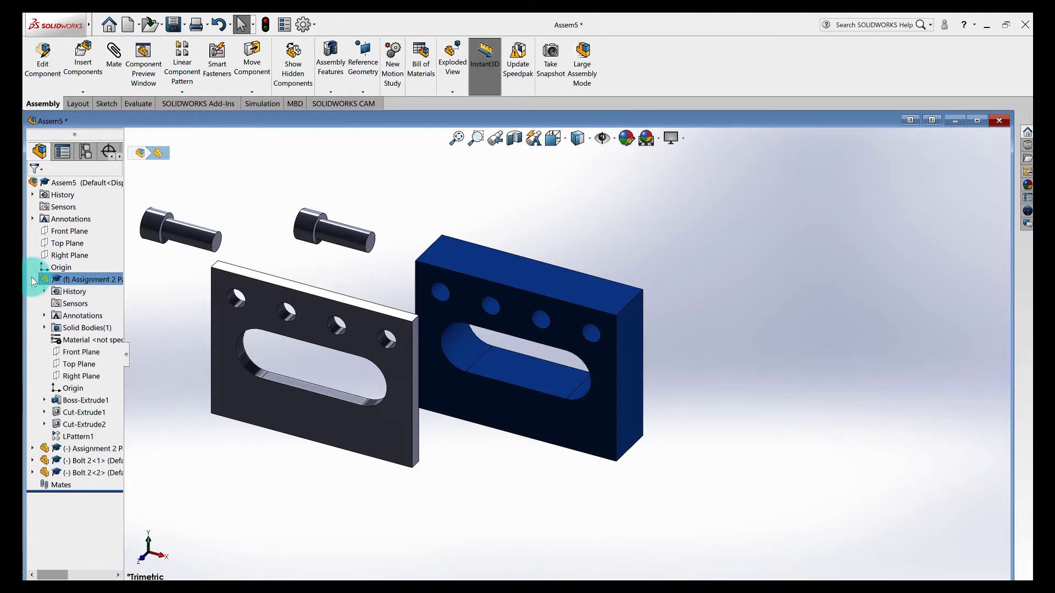
pyautogui.rightClick(72, 344)
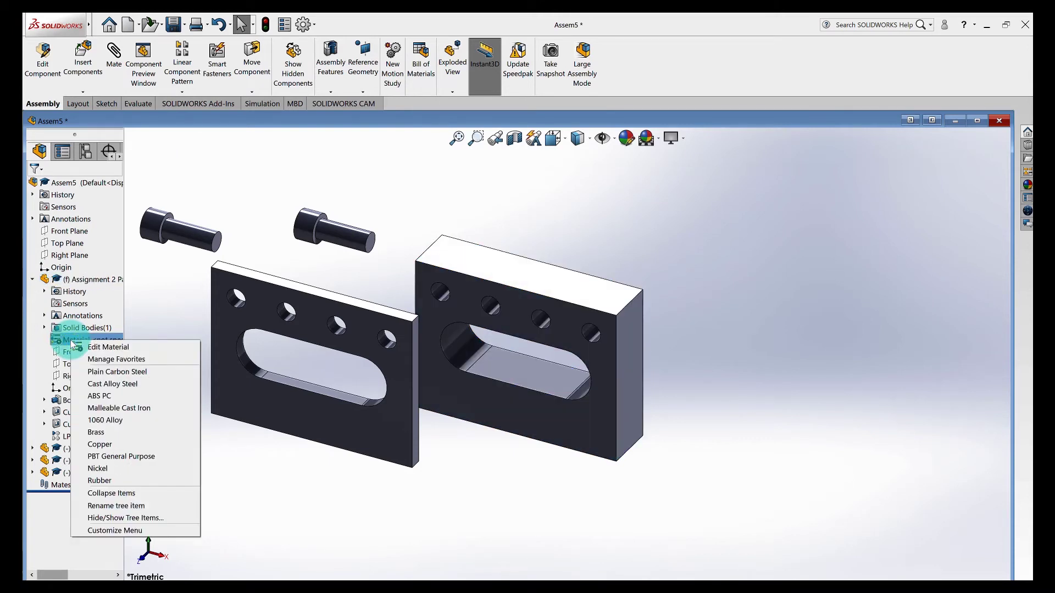
pyautogui.click(137, 411)
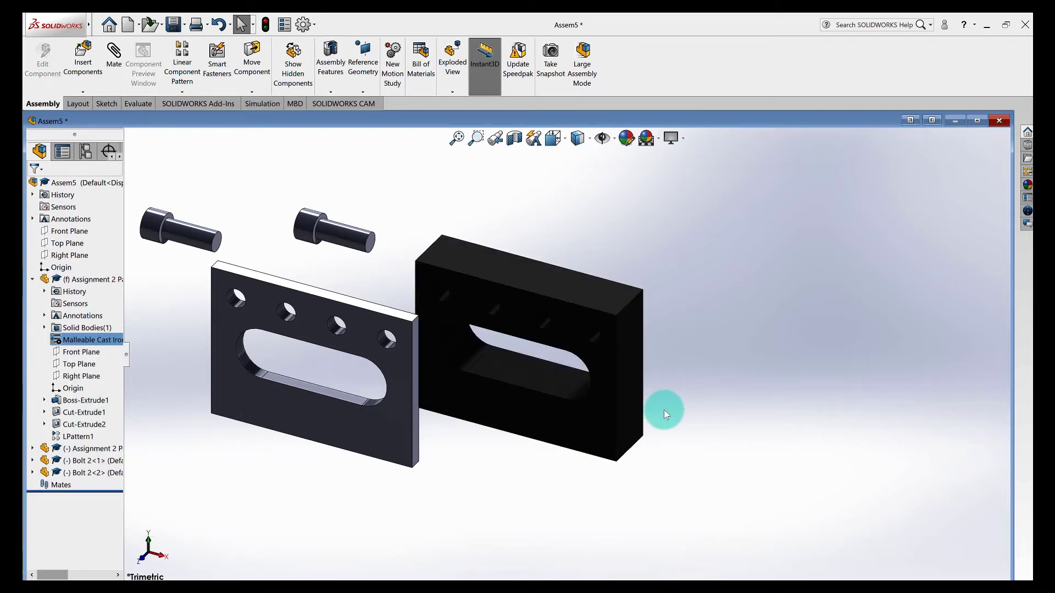
# - Assign Copper as the material of the thin plate, Assignment 2 Part 2
pyautogui.click(32, 280)
pyautogui.click(32, 292)
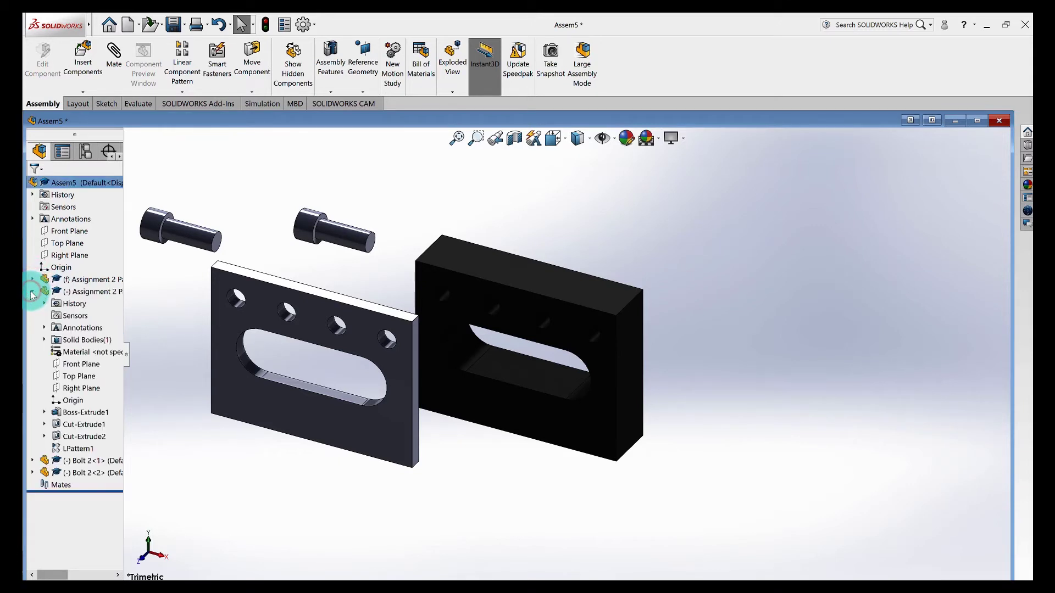
pyautogui.rightClick(77, 354)
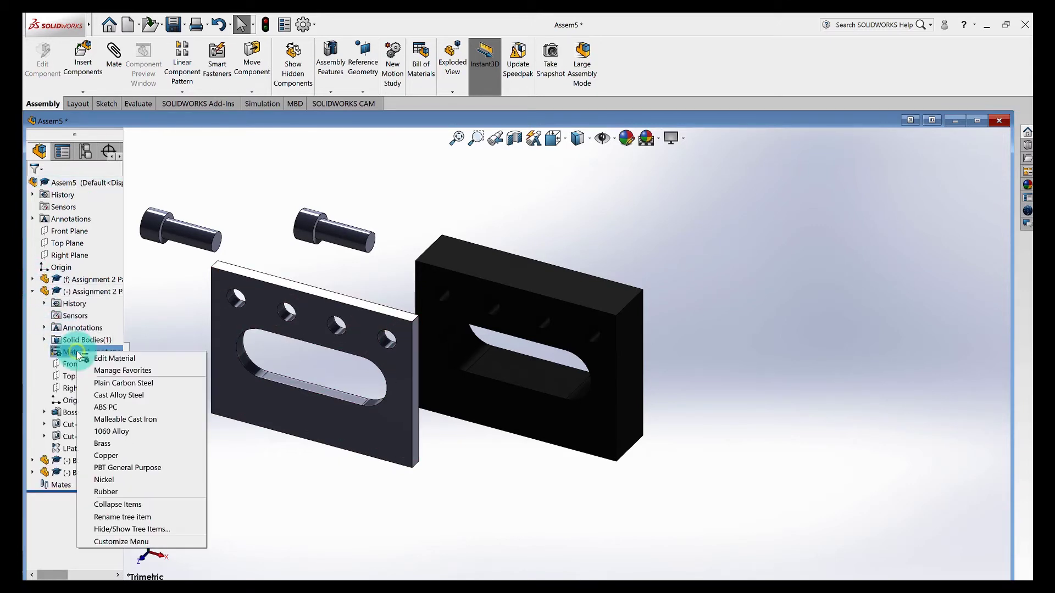
pyautogui.click(106, 456)
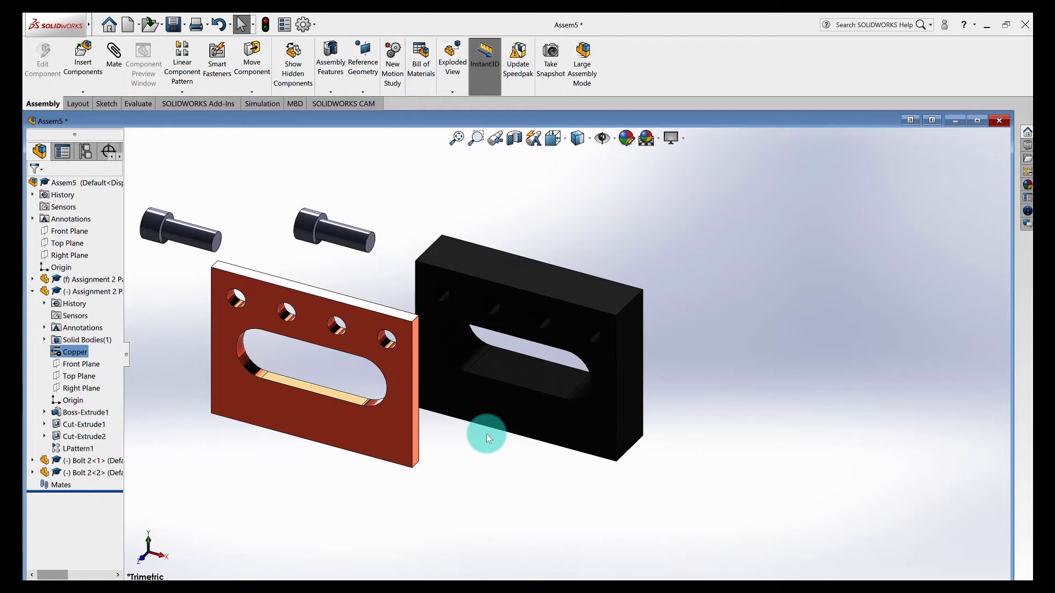
# - Assign Cast Alloy Steel as the material of the Bolt 2 component
pyautogui.click(33, 292)
pyautogui.click(84, 303)
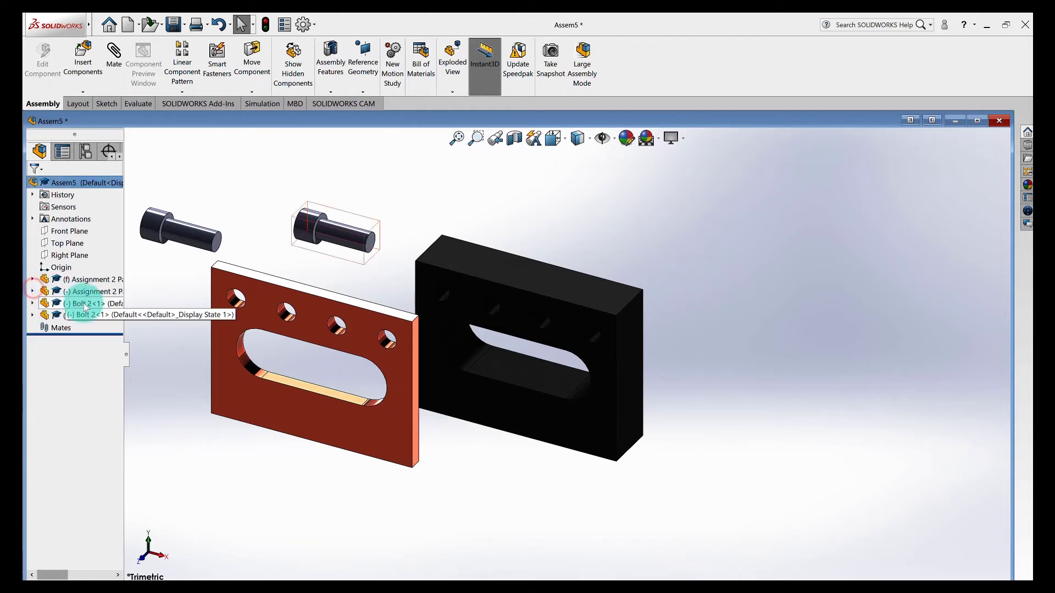
pyautogui.click(32, 305)
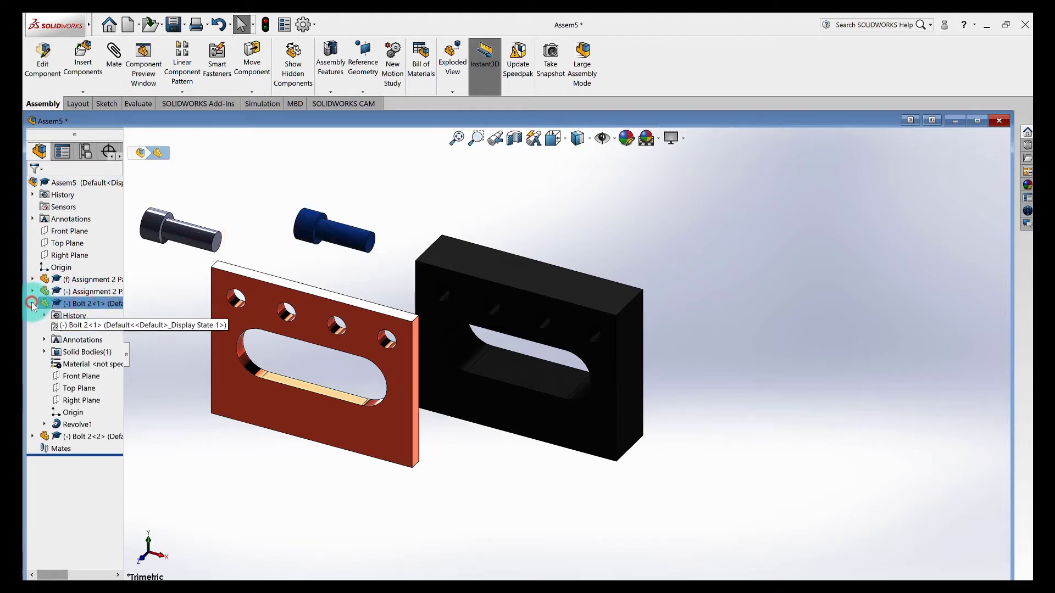
pyautogui.rightClick(69, 365)
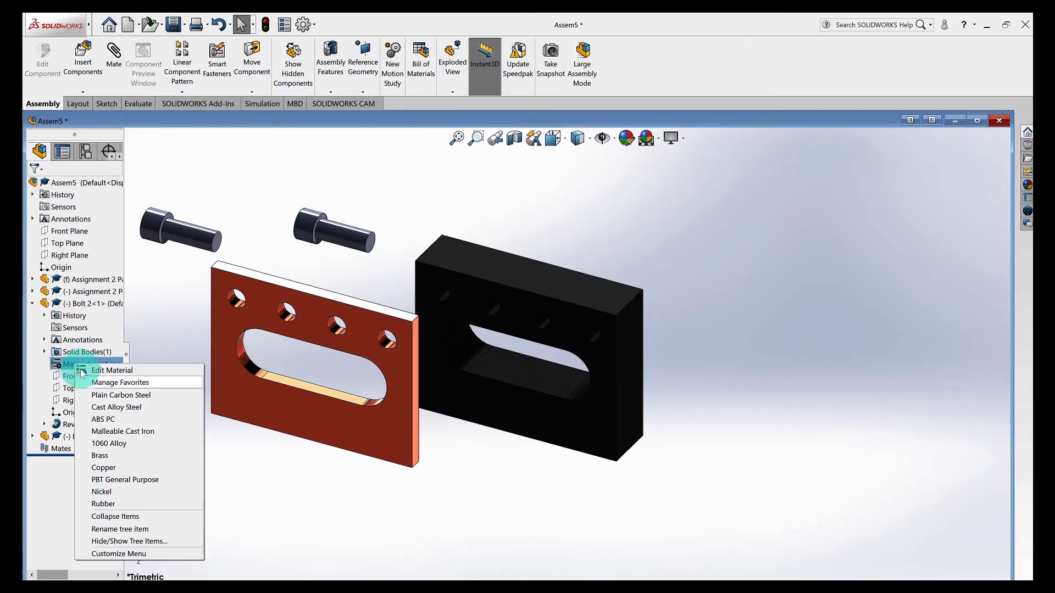
pyautogui.click(123, 407)
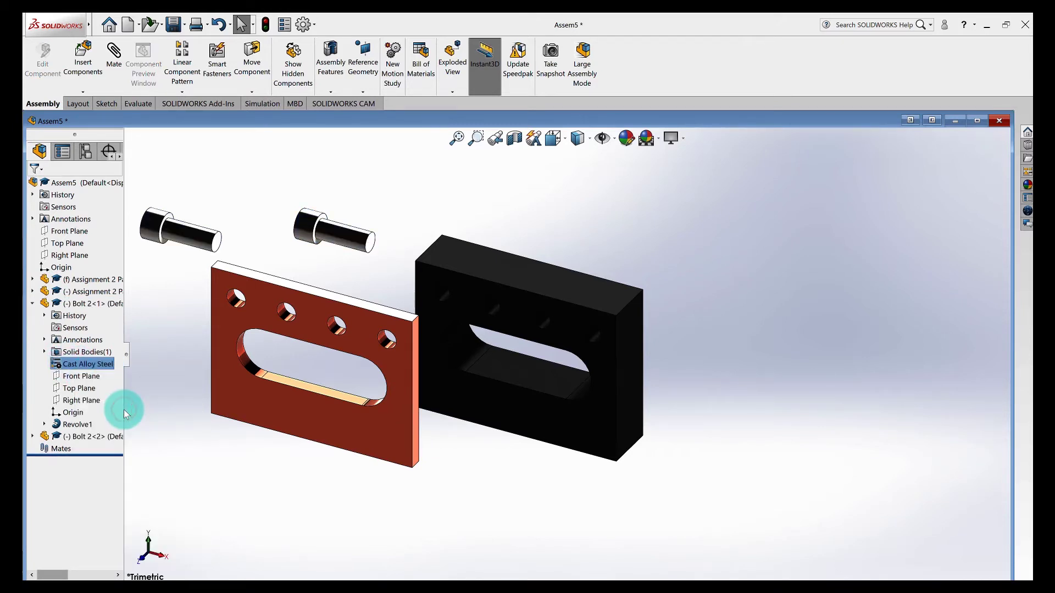
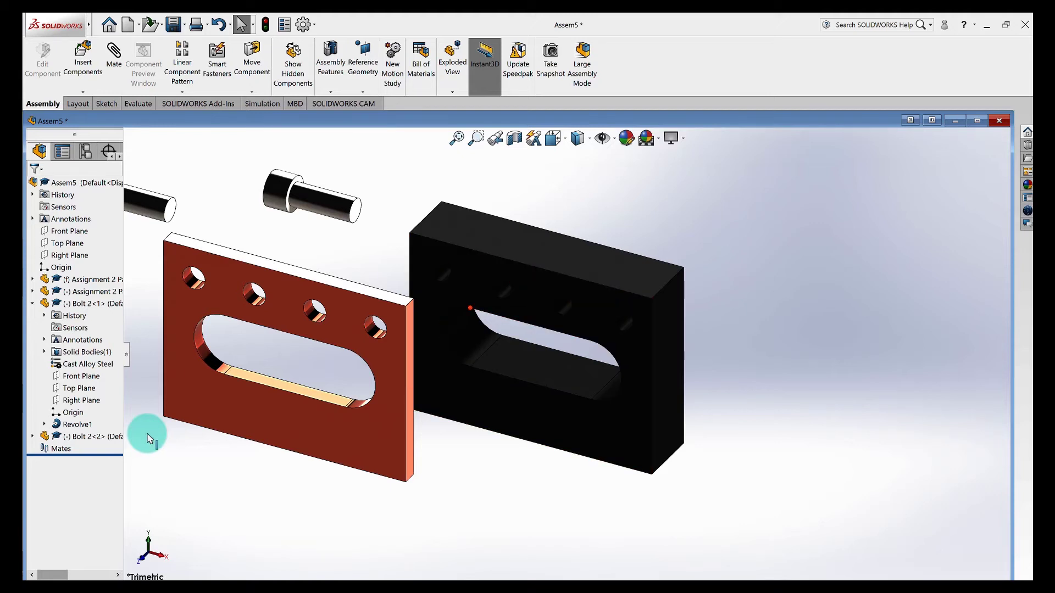
pyautogui.click(524, 297)
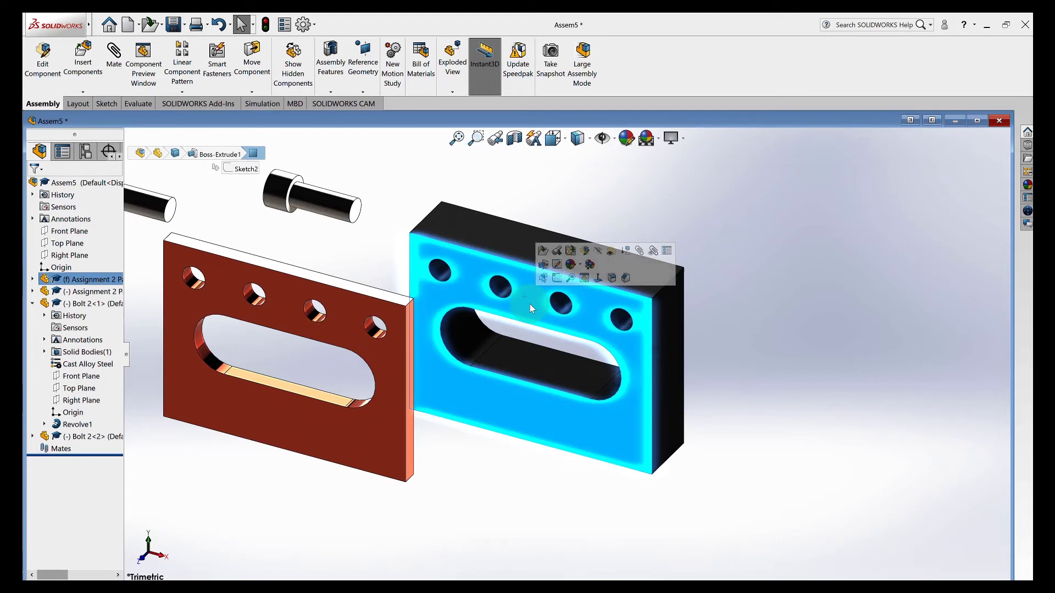
pyautogui.moveTo(530, 306); pyautogui.dragTo(428, 493, button='middle')
pyautogui.click(414, 270)
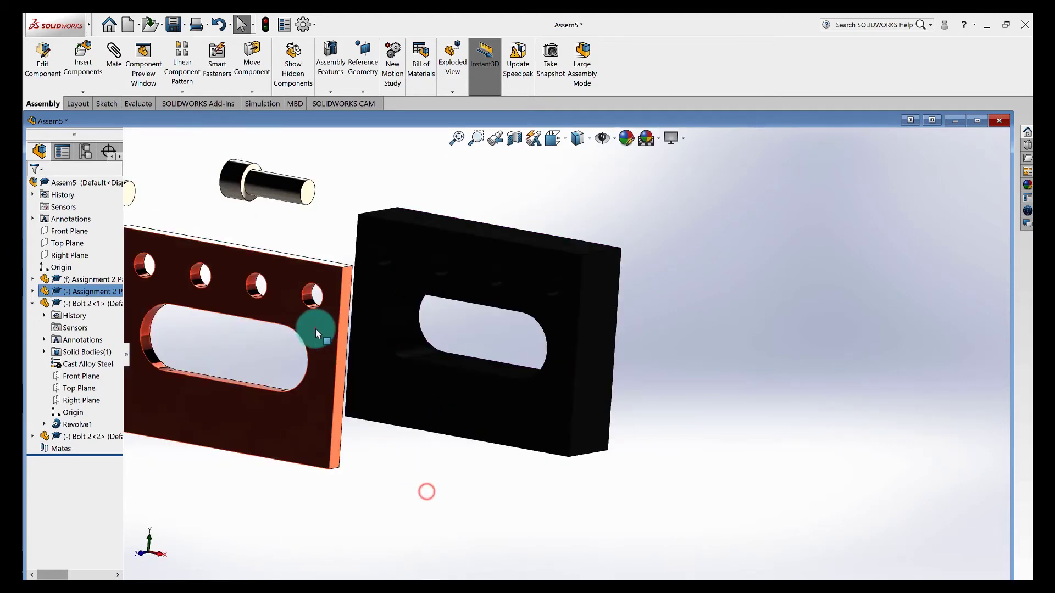
pyautogui.moveTo(315, 328); pyautogui.dragTo(346, 369)
pyautogui.hotkey('ctrl', 'z')
pyautogui.click(466, 496)
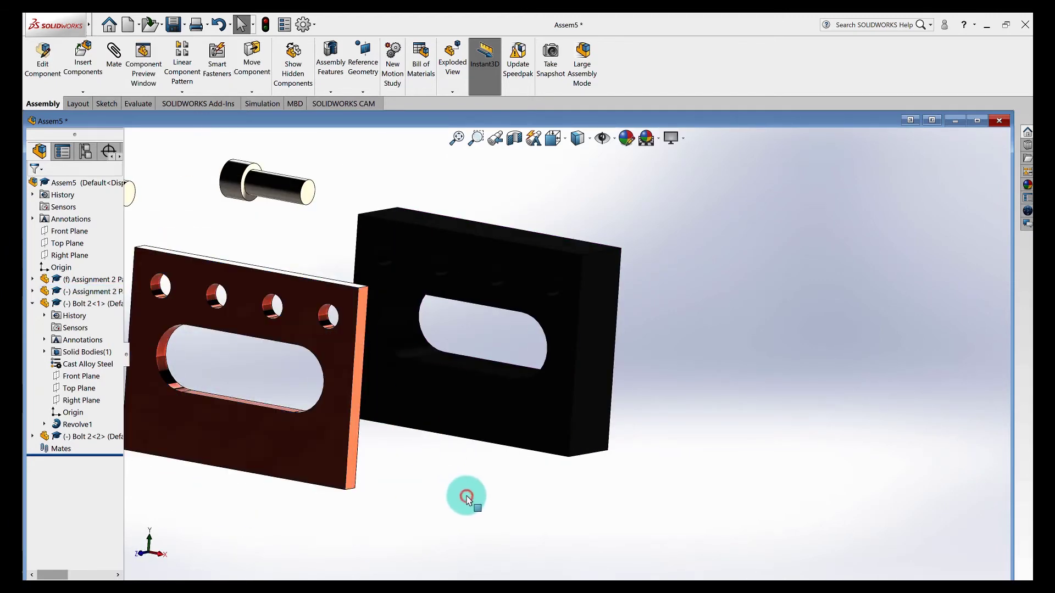
# - Add a coincident mate between the thick plate's front face and the copper plate's back face
pyautogui.click(414, 245)
pyautogui.moveTo(414, 246); pyautogui.dragTo(398, 432, button='middle')
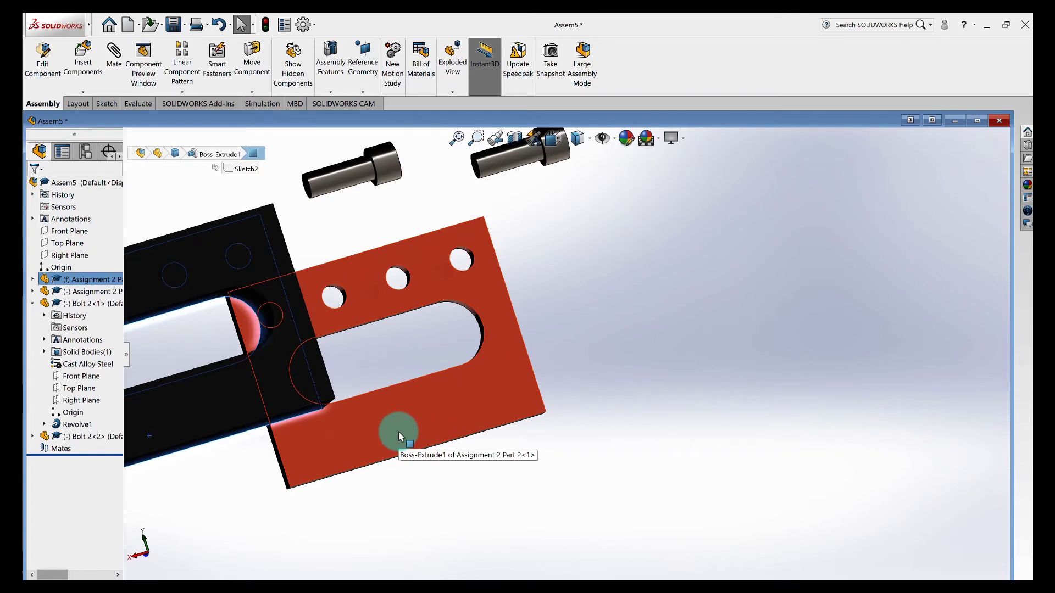
pyautogui.keyDown('ctrl'); pyautogui.click(397, 428); pyautogui.keyUp('ctrl')
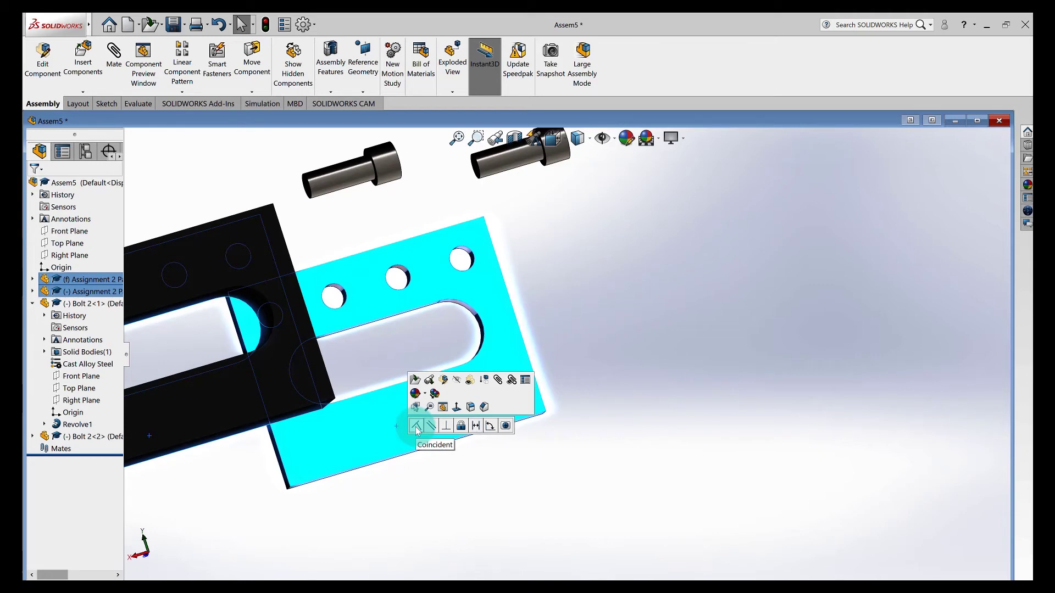
pyautogui.click(416, 427)
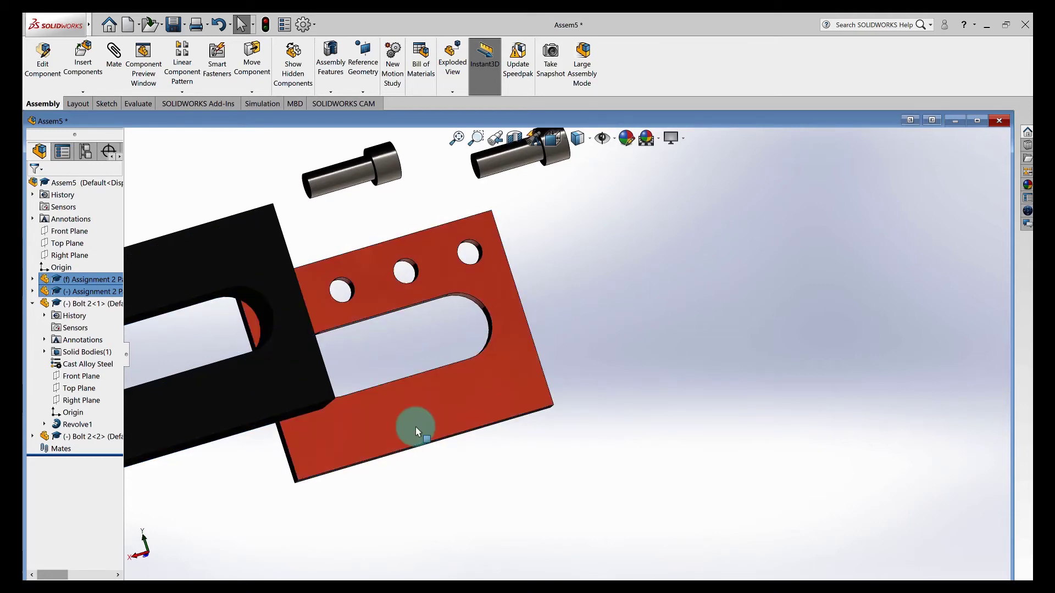
# - Slide the copper plate across the thick plate's front face to test the coincident mate, leaving it offset below the holes
pyautogui.moveTo(412, 427); pyautogui.dragTo(365, 436, button='middle')
pyautogui.click(371, 437)
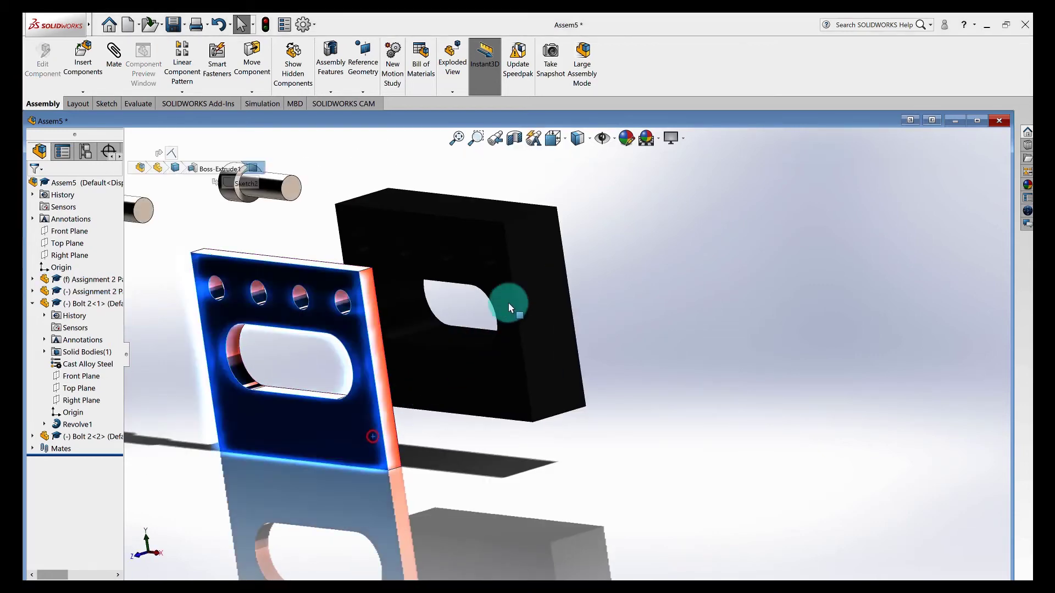
pyautogui.moveTo(509, 302); pyautogui.dragTo(610, 284)
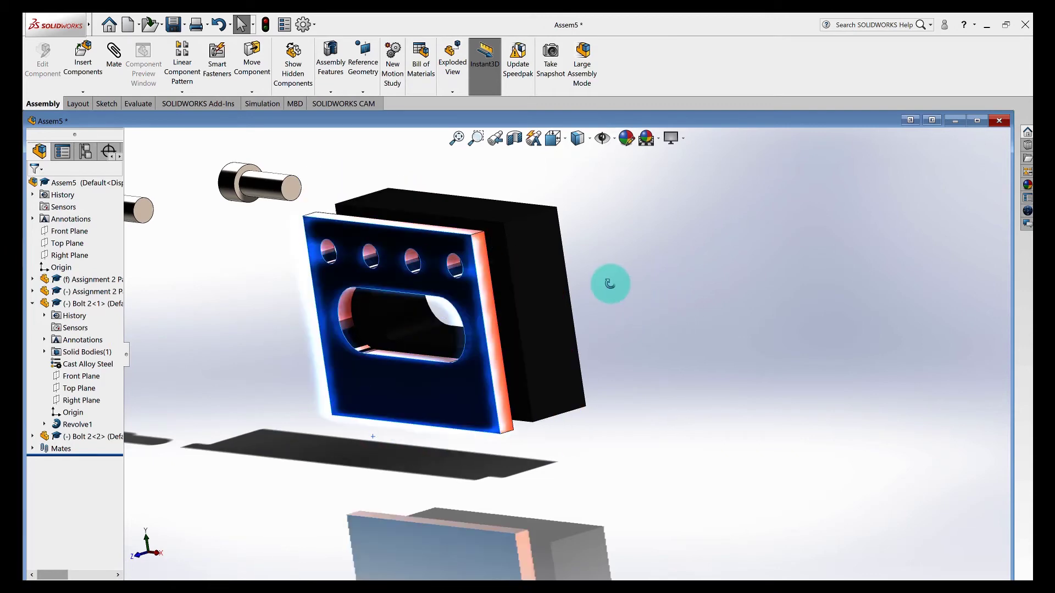
pyautogui.moveTo(610, 284); pyautogui.dragTo(608, 280, button='middle')
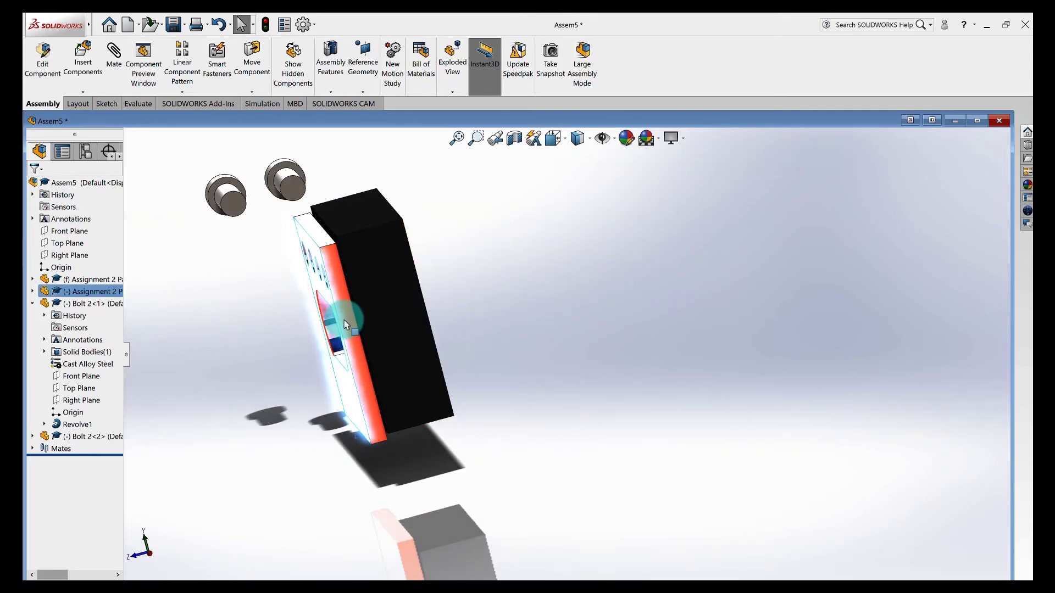
pyautogui.moveTo(344, 320); pyautogui.dragTo(339, 233)
pyautogui.hotkey('ctrl', '1')
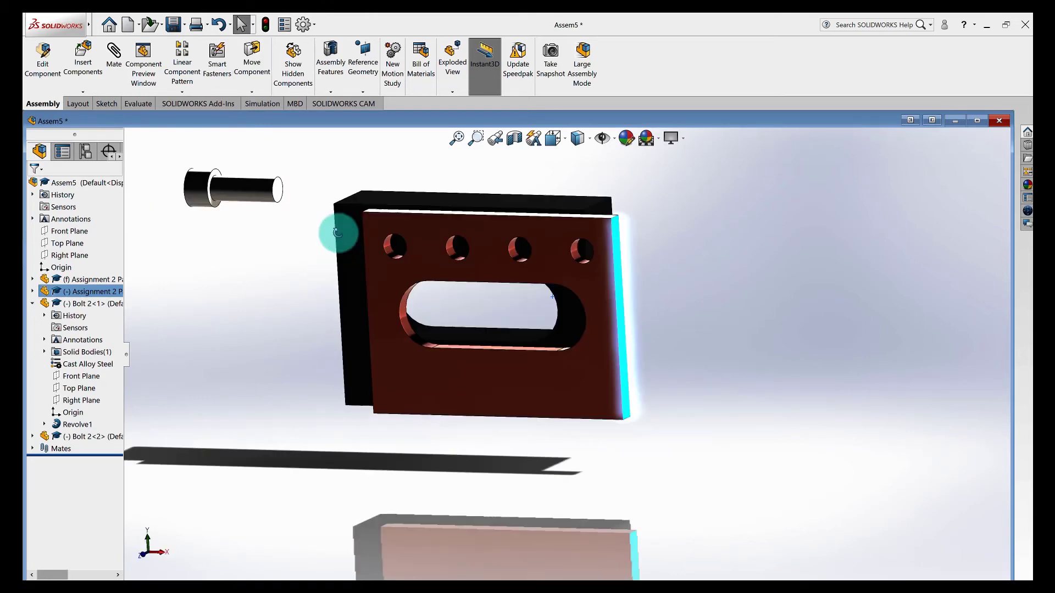
pyautogui.click(476, 275)
pyautogui.moveTo(381, 276); pyautogui.dragTo(306, 275, button='middle')
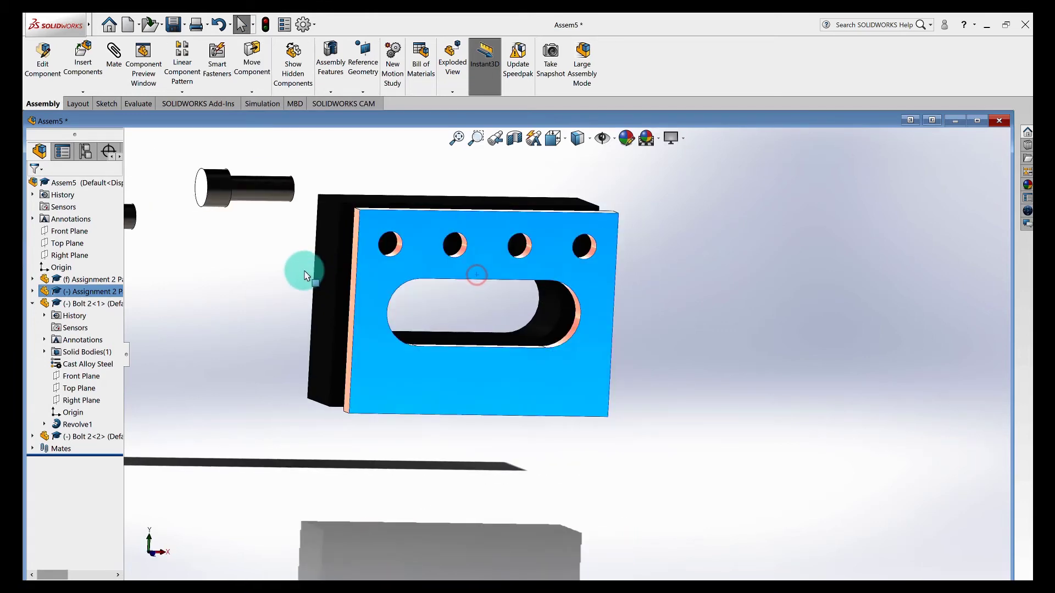
pyautogui.moveTo(306, 275); pyautogui.dragTo(367, 237)
pyautogui.moveTo(418, 314)
pyautogui.mouseDown()
pyautogui.moveTo(347, 341)
pyautogui.moveTo(412, 304)
pyautogui.moveTo(418, 318)
pyautogui.mouseUp()
pyautogui.click(707, 310)
pyautogui.moveTo(673, 309); pyautogui.dragTo(239, 334, button='middle')
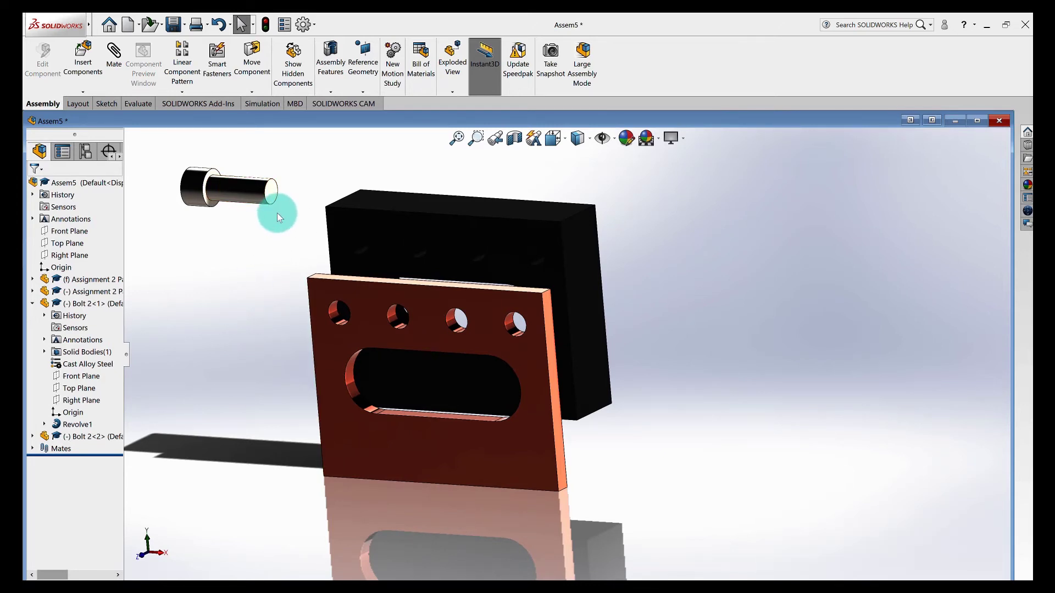
pyautogui.scroll(-2, 278, 213)
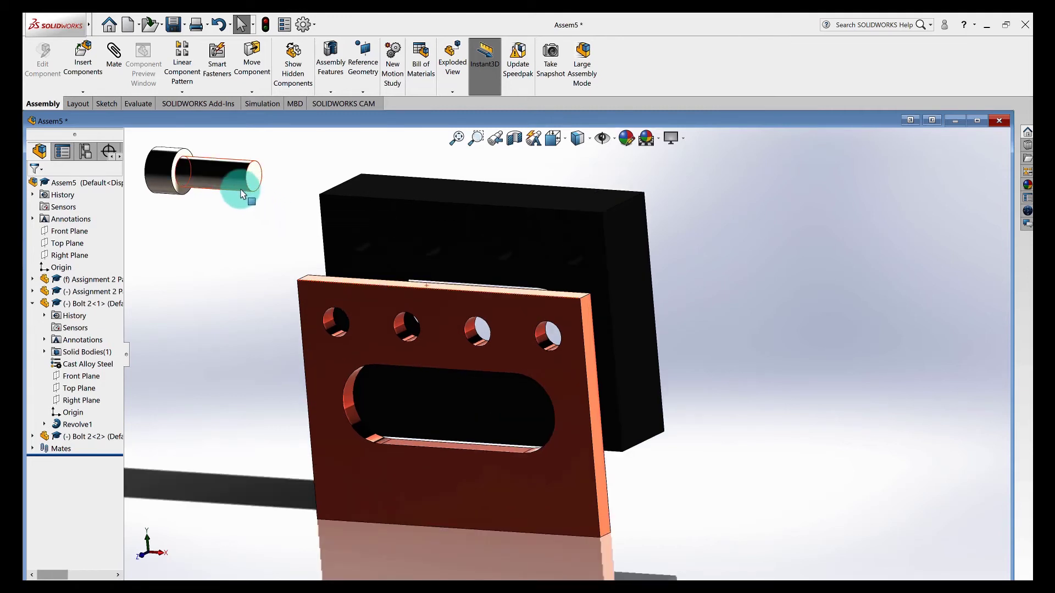
# - Add a concentric mate between the first bolt's shank and the copper plate's upper-left hole
pyautogui.click(222, 181)
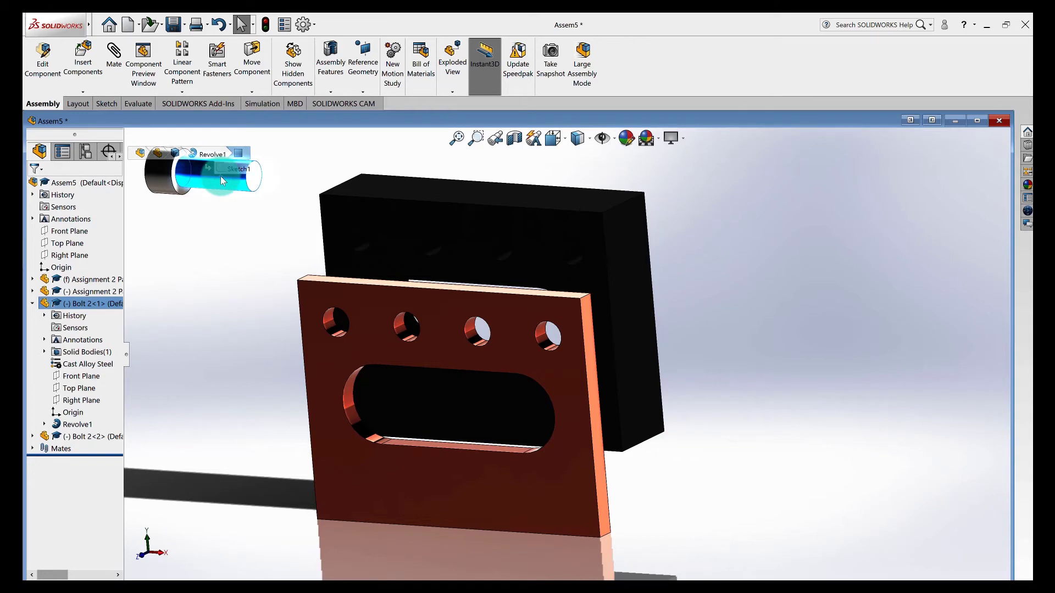
pyautogui.keyDown('ctrl'); pyautogui.click(330, 324); pyautogui.keyUp('ctrl')
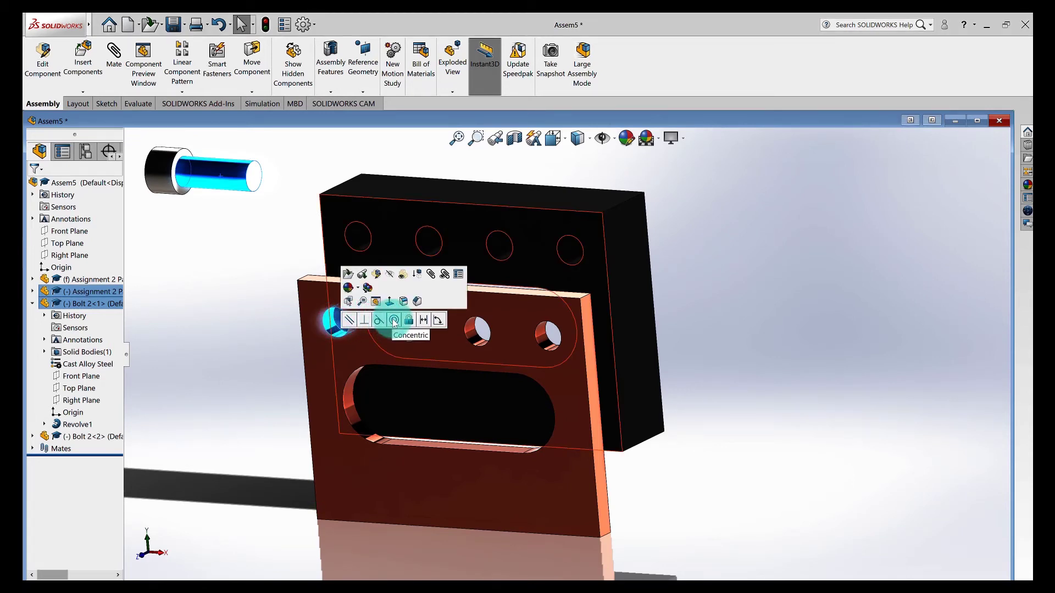
pyautogui.click(394, 320)
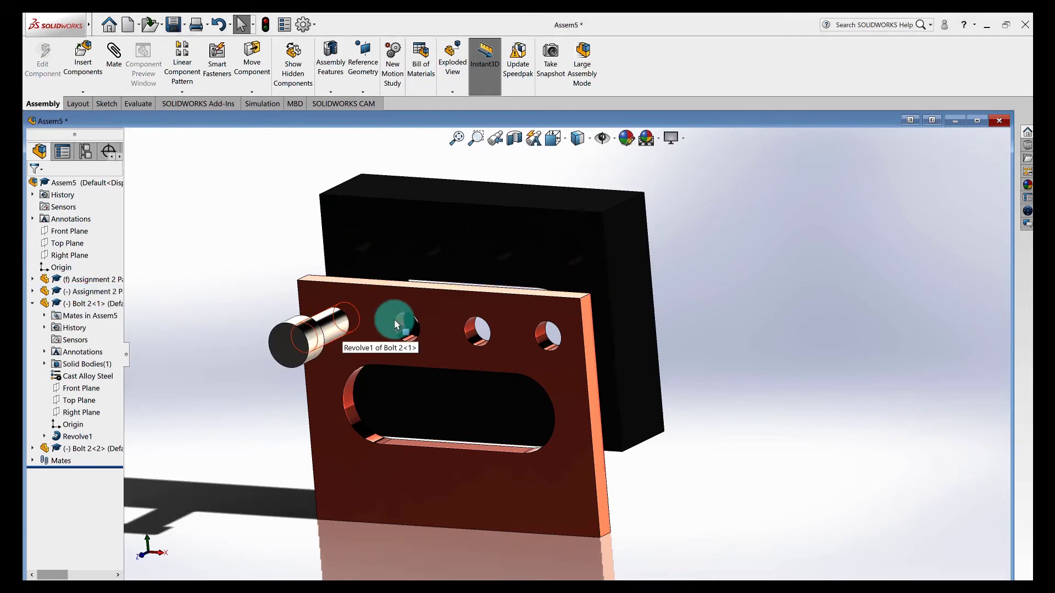
# - Add a concentric mate with locked rotation between the first bolt's shank and the thick plate's upper-left hole
pyautogui.scroll(-2, 346, 327)
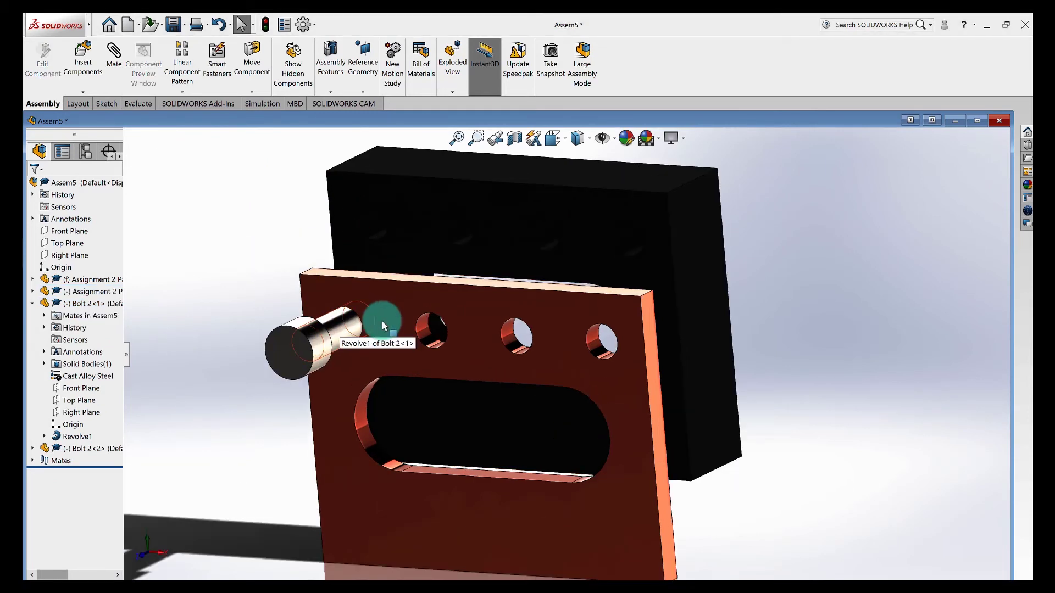
pyautogui.click(339, 326)
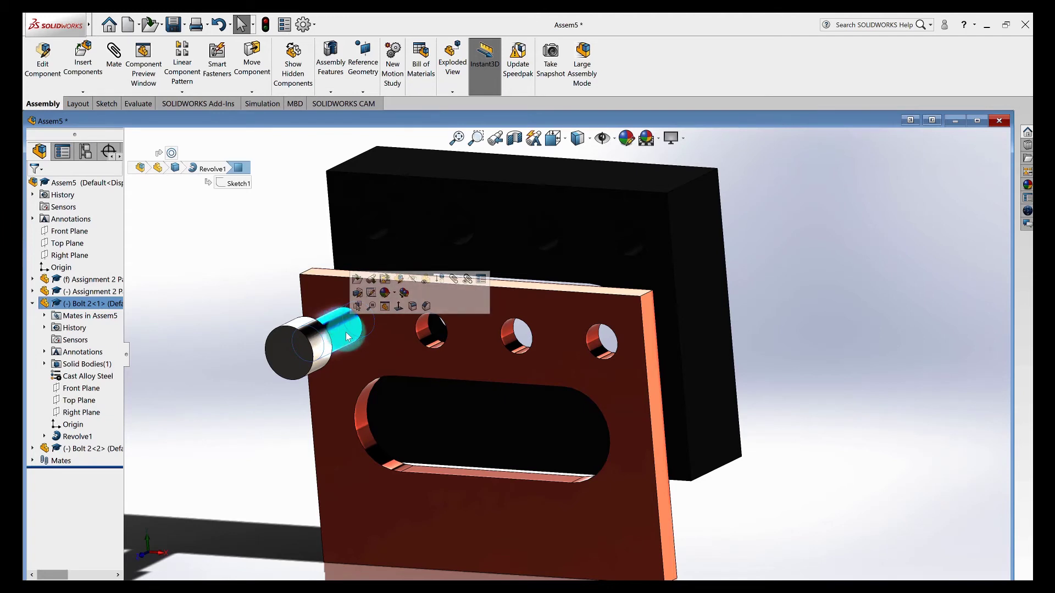
pyautogui.keyDown('ctrl'); pyautogui.click(375, 226); pyautogui.keyUp('ctrl')
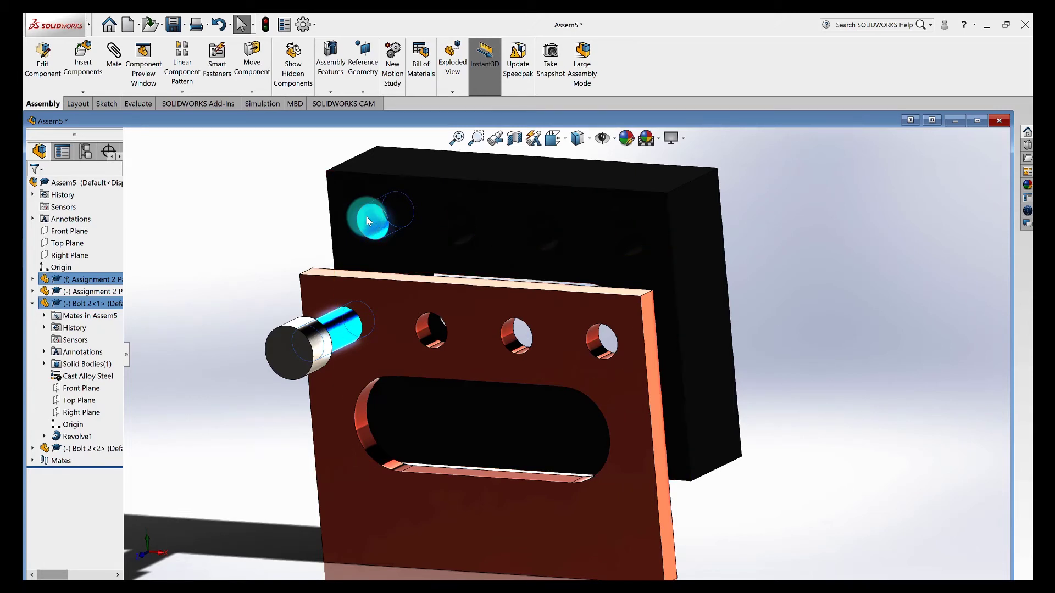
pyautogui.click(115, 61)
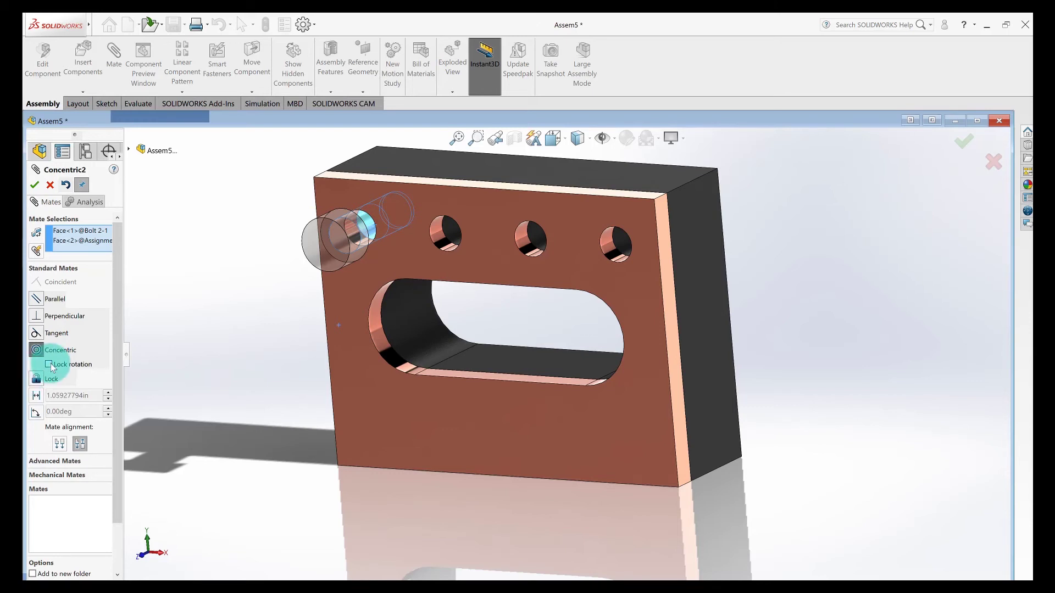
pyautogui.click(49, 364)
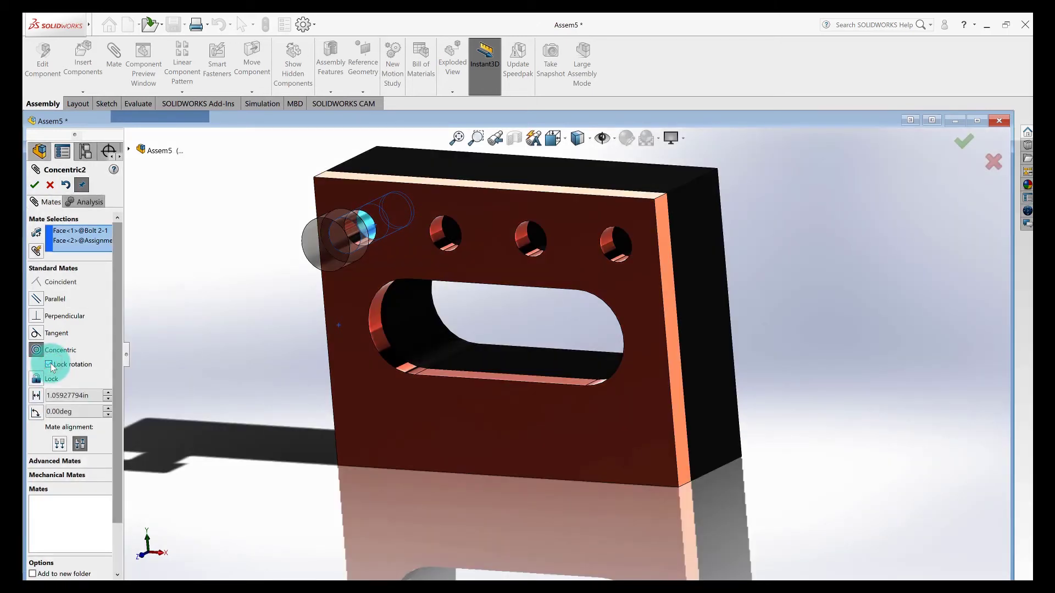
pyautogui.click(35, 185)
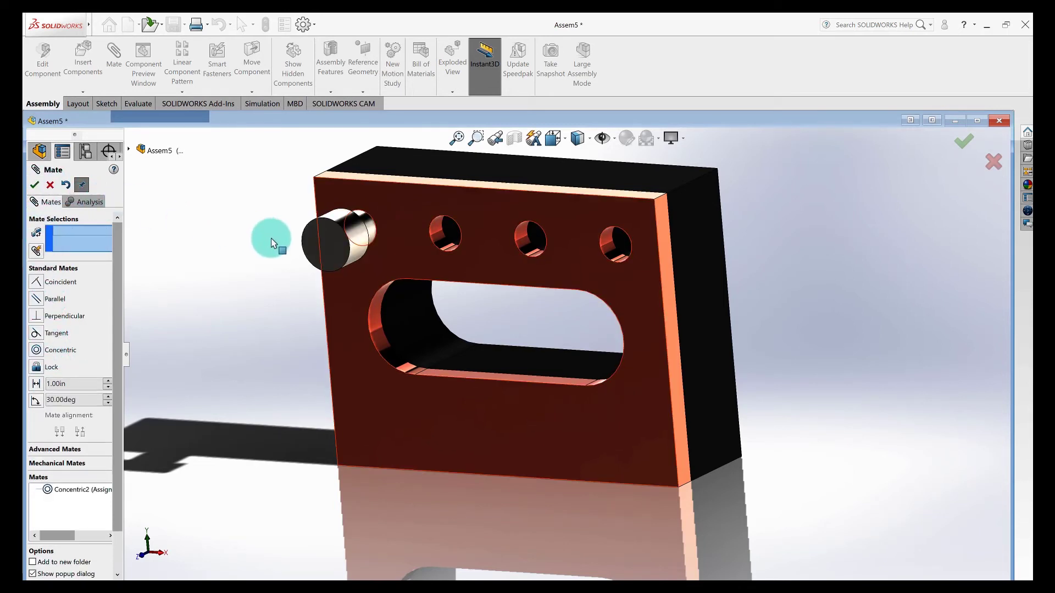
# - Pull the bolt outward and rotate the copper plate about it to test the concentric mates, leaving the Mate command
pyautogui.click(337, 253)
pyautogui.moveTo(238, 302); pyautogui.dragTo(297, 275)
pyautogui.moveTo(606, 210); pyautogui.dragTo(473, 295, button='right')
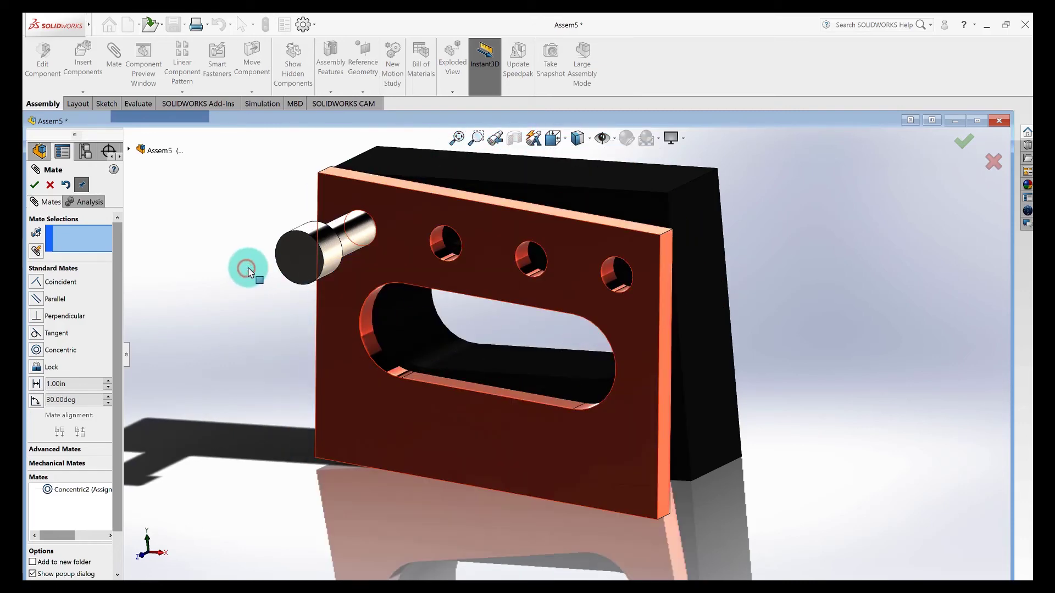
pyautogui.moveTo(248, 268); pyautogui.dragTo(70, 201, button='middle')
pyautogui.click(50, 185)
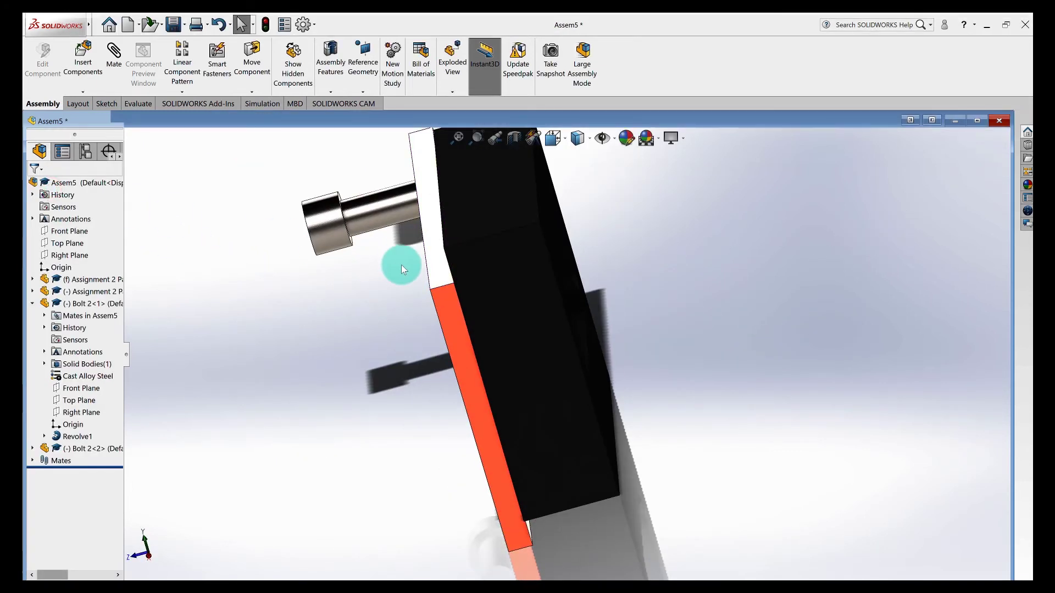
# - Add a coincident mate between the underside of the first bolt's head and the copper plate's front face
pyautogui.moveTo(402, 265); pyautogui.dragTo(404, 262, button='middle')
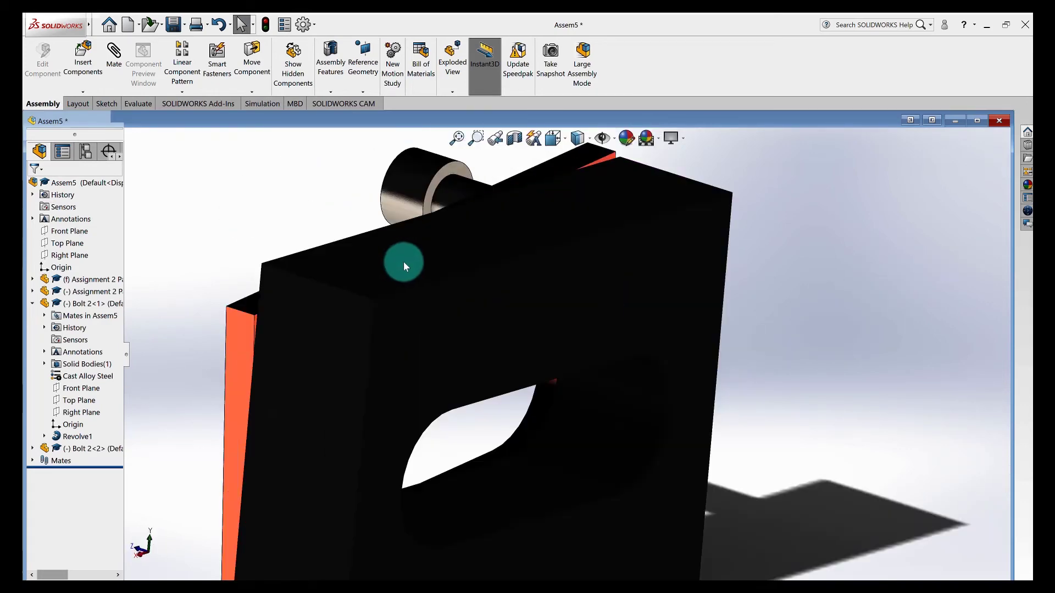
pyautogui.scroll(-3, 403, 261)
pyautogui.click(475, 174)
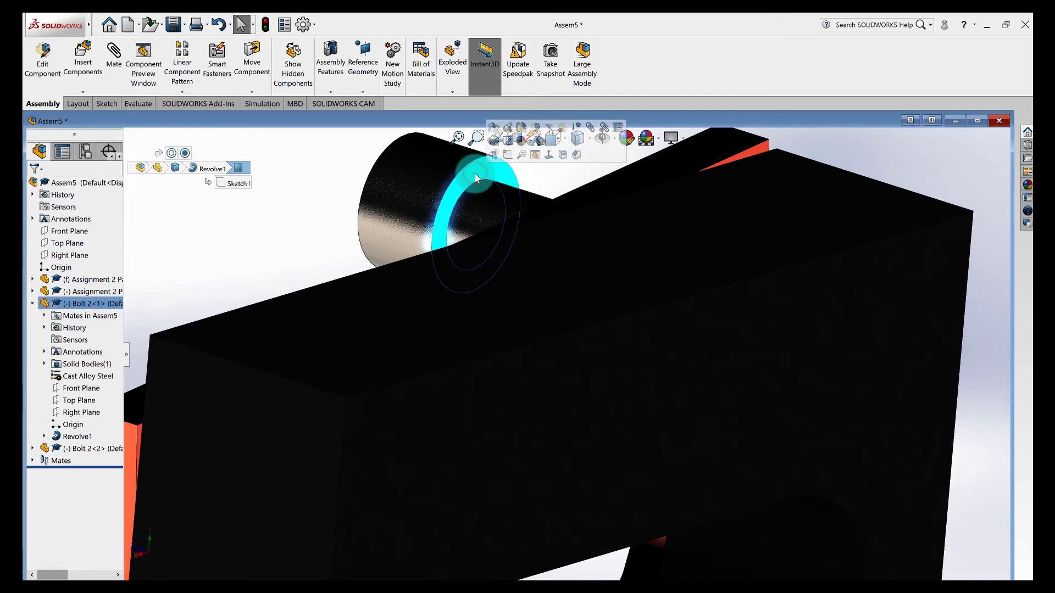
pyautogui.hotkey('ctrl', '8')
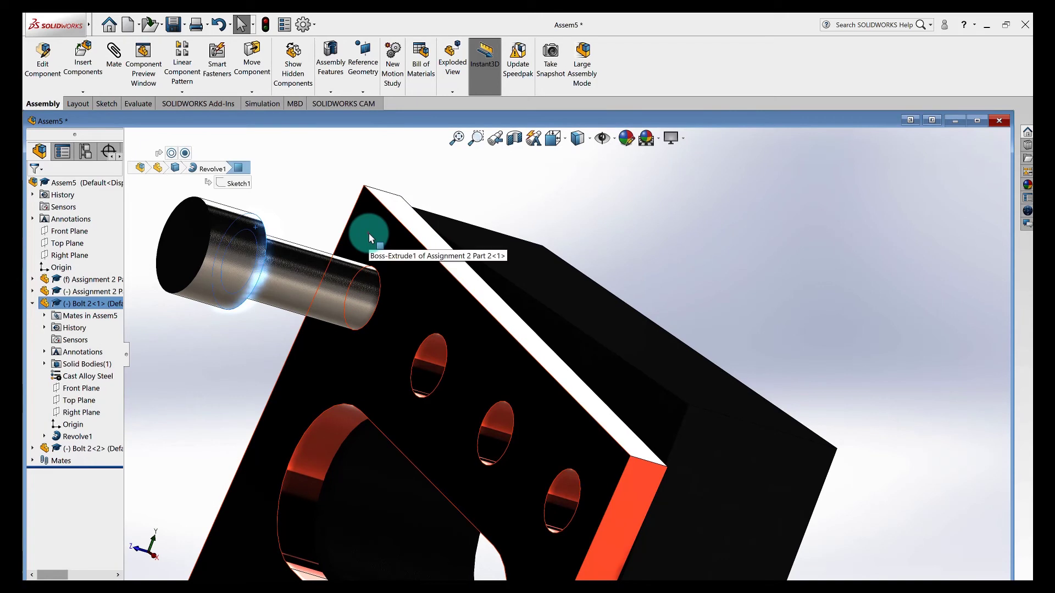
pyautogui.click(368, 233)
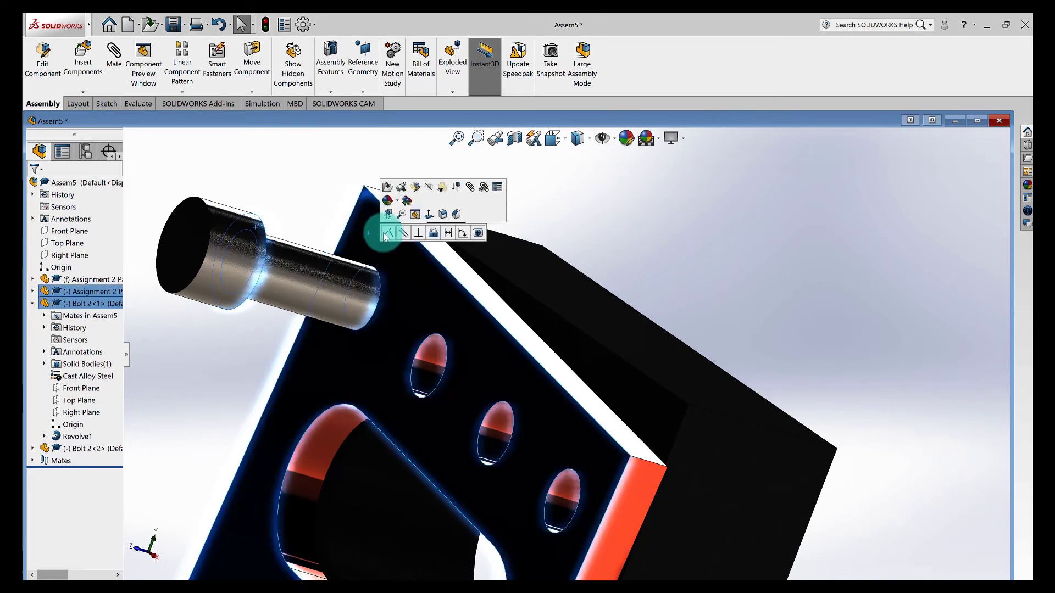
pyautogui.click(388, 233)
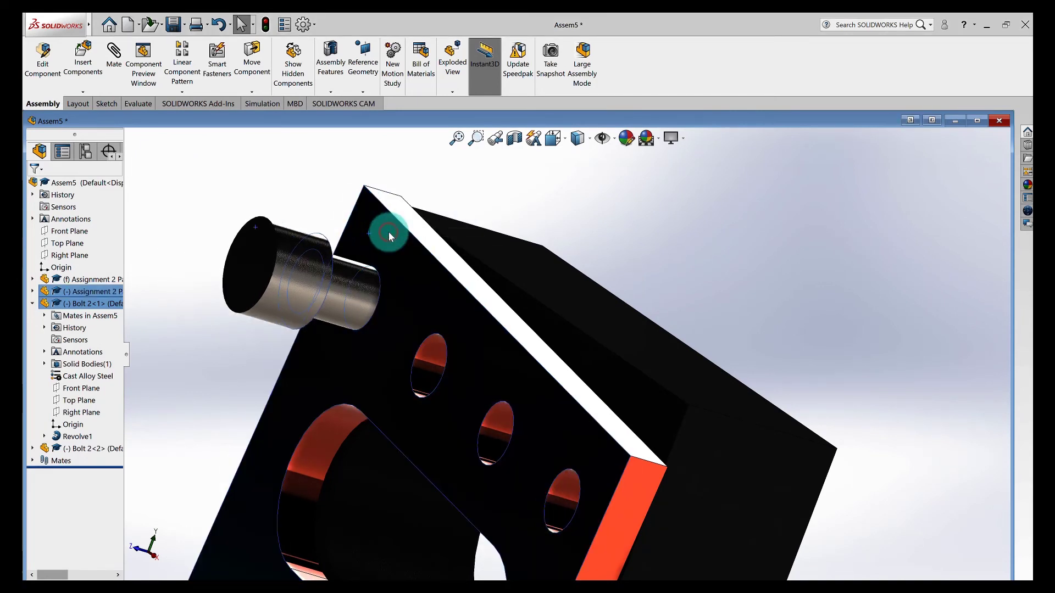
pyautogui.click(656, 215)
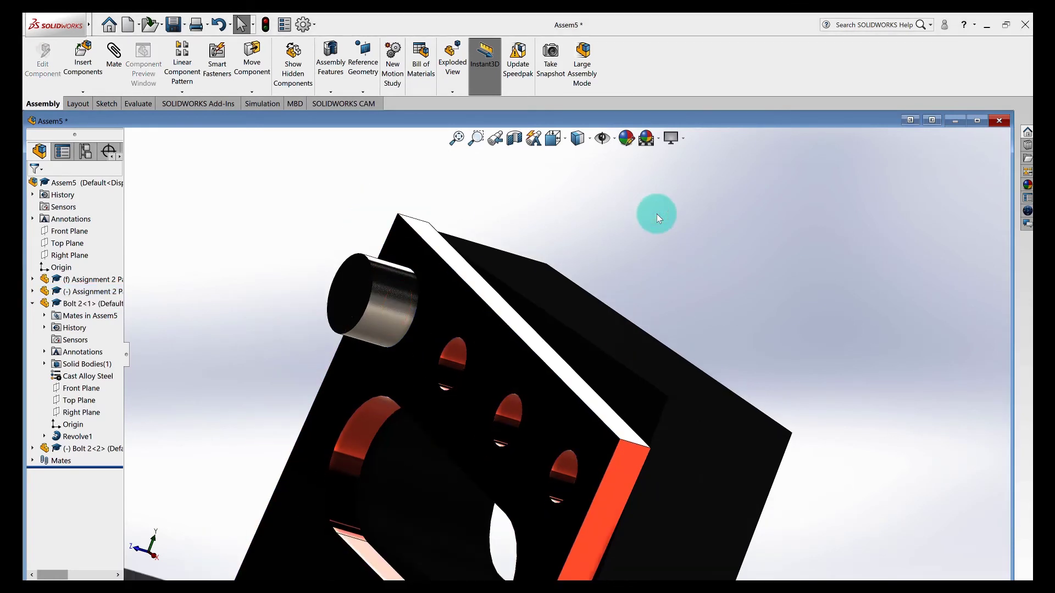
# - Check the remaining freedom of the first bolt and the copper plate by swinging the plate about the bolt
pyautogui.click(455, 250)
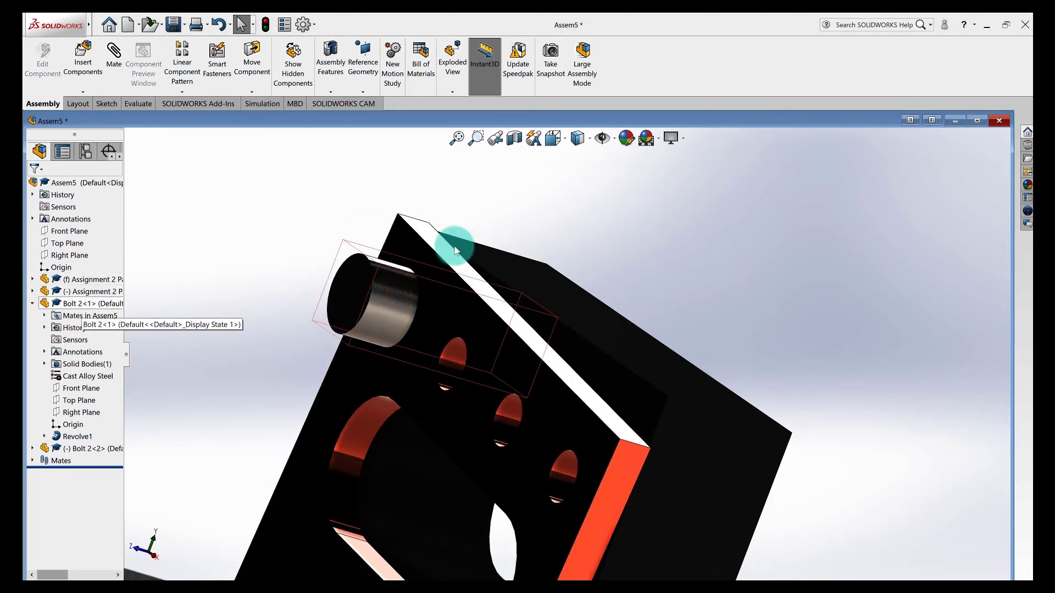
pyautogui.click(75, 307)
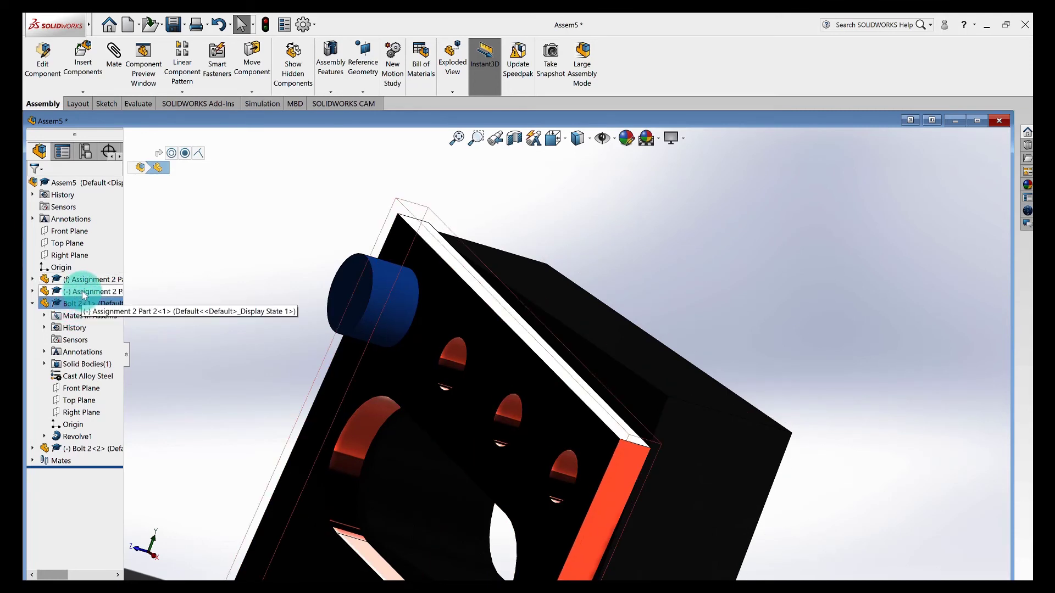
pyautogui.click(84, 295)
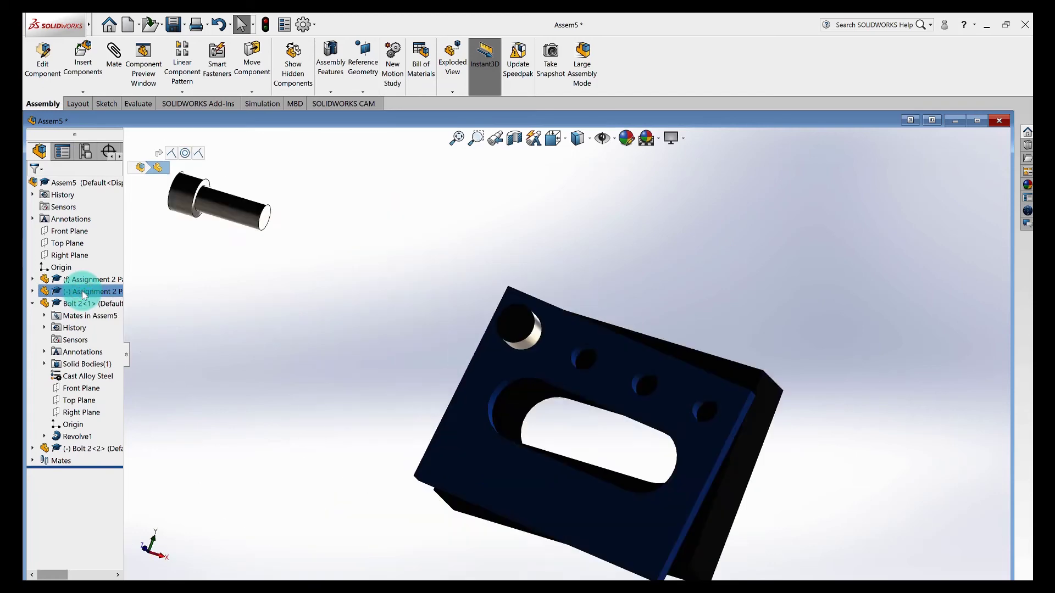
pyautogui.moveTo(714, 455); pyautogui.dragTo(841, 284)
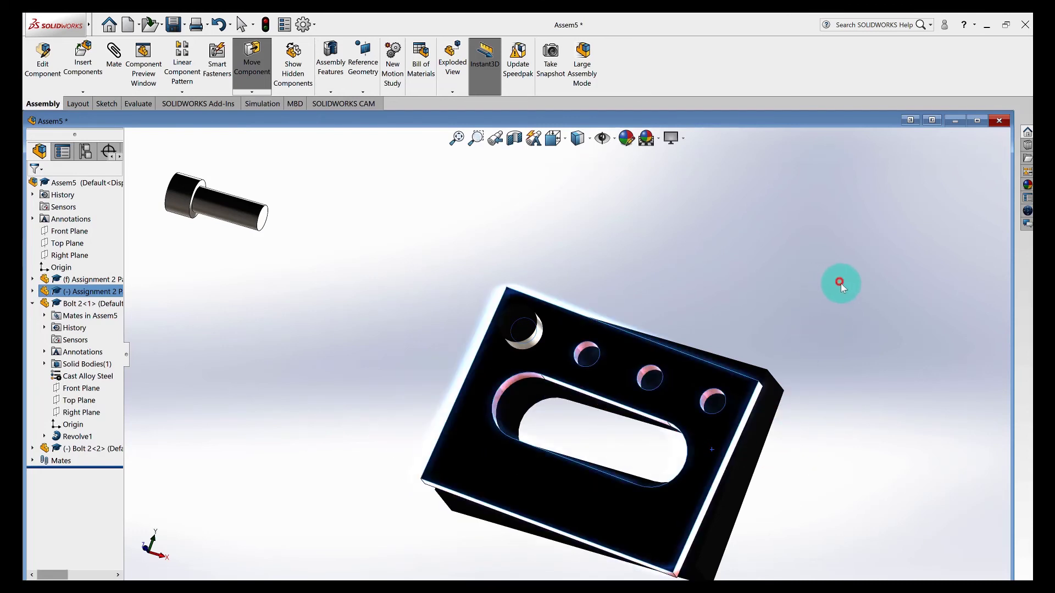
pyautogui.press('Escape')
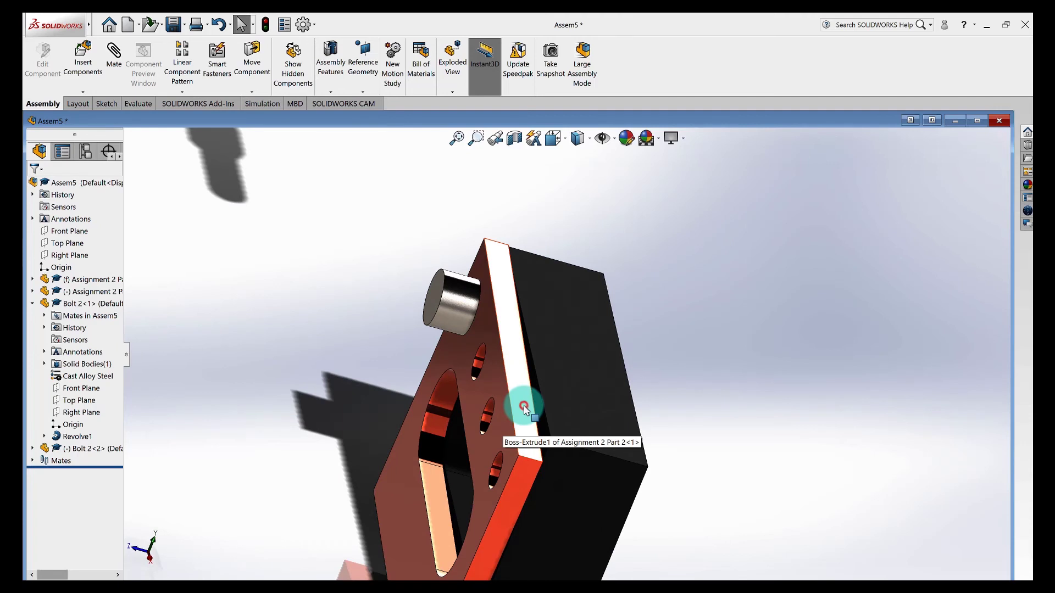
# - Add a coincident mate between the top faces of the copper plate and the thick plate, and inspect their alignment
pyautogui.click(524, 408)
pyautogui.click(584, 409)
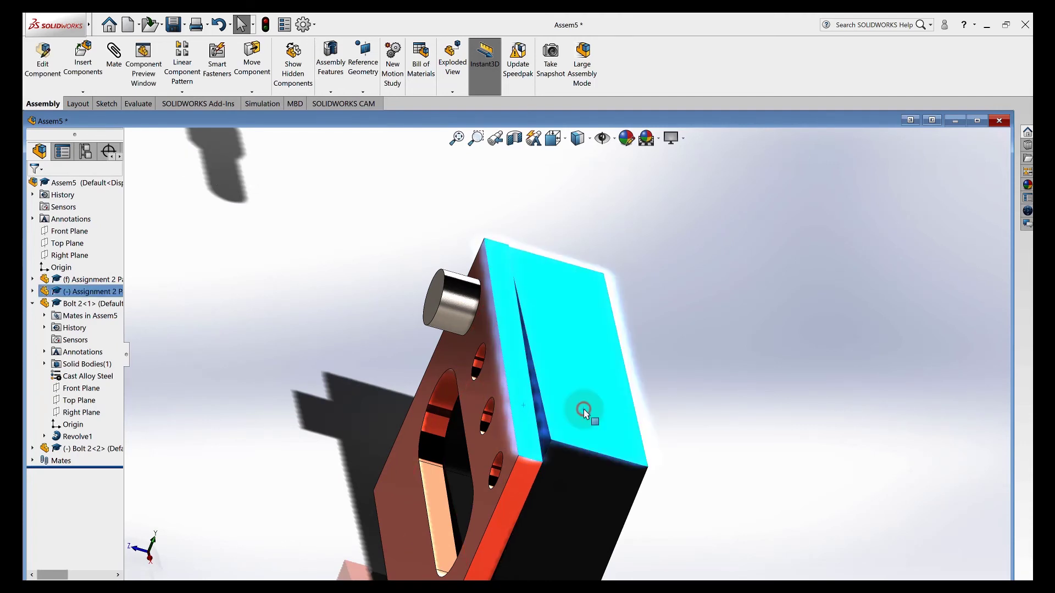
pyautogui.click(604, 407)
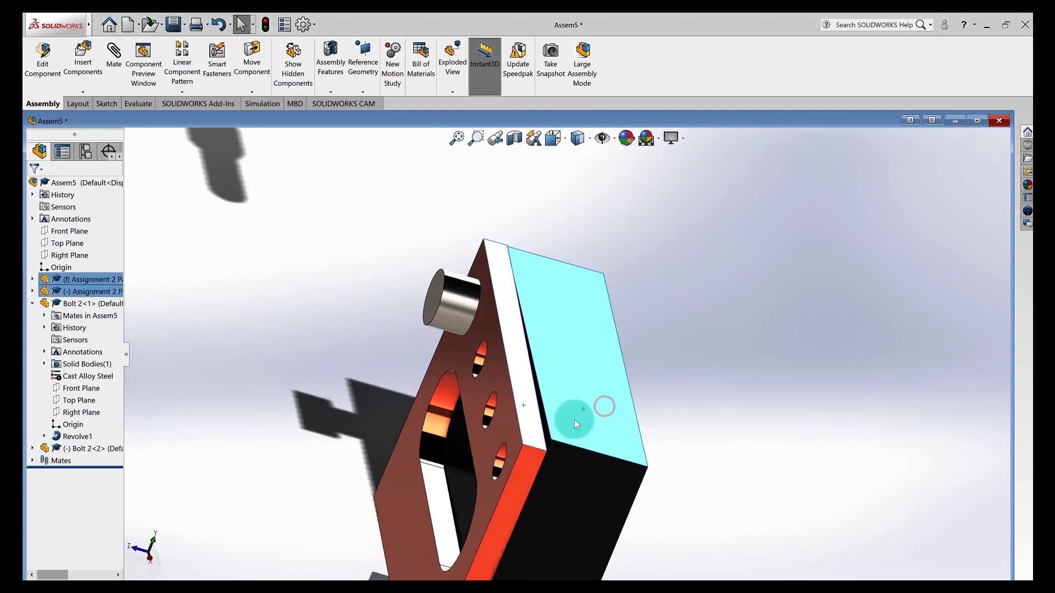
pyautogui.click(750, 347)
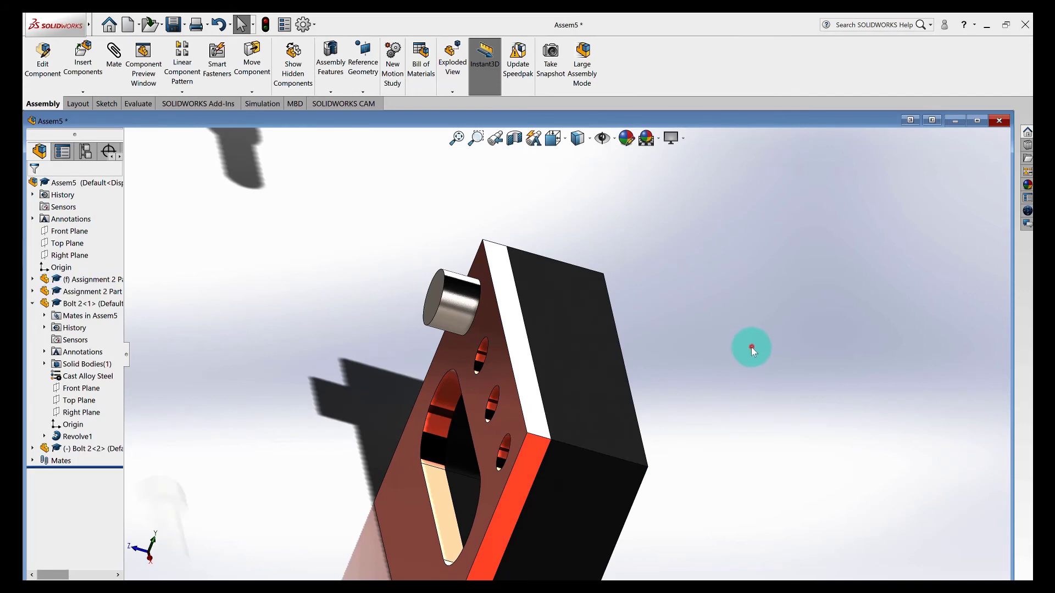
pyautogui.click(538, 442)
pyautogui.moveTo(526, 444); pyautogui.dragTo(678, 483, button='middle')
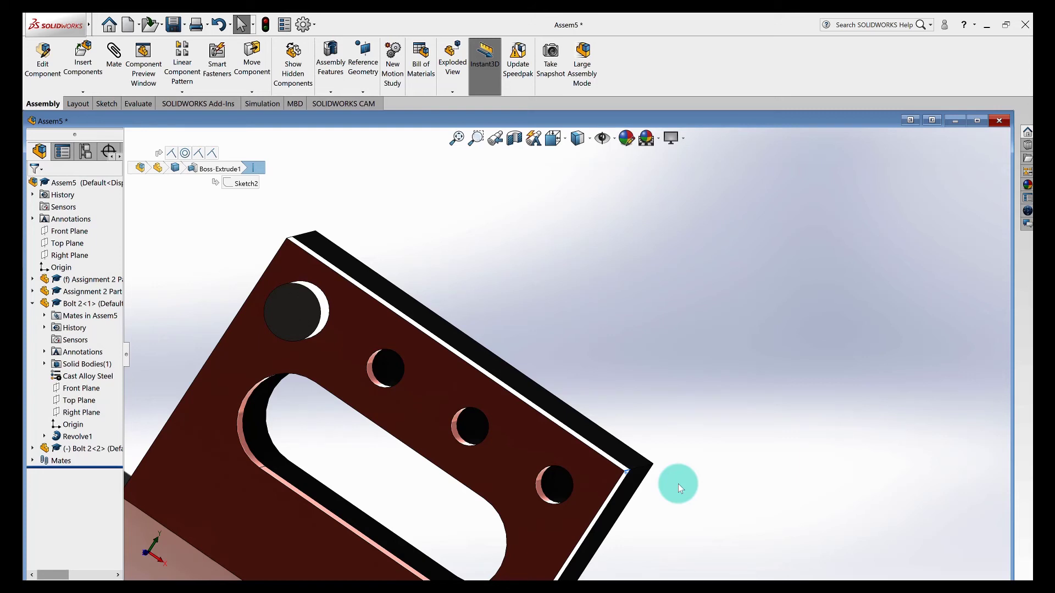
pyautogui.hotkey('ctrl', '7')
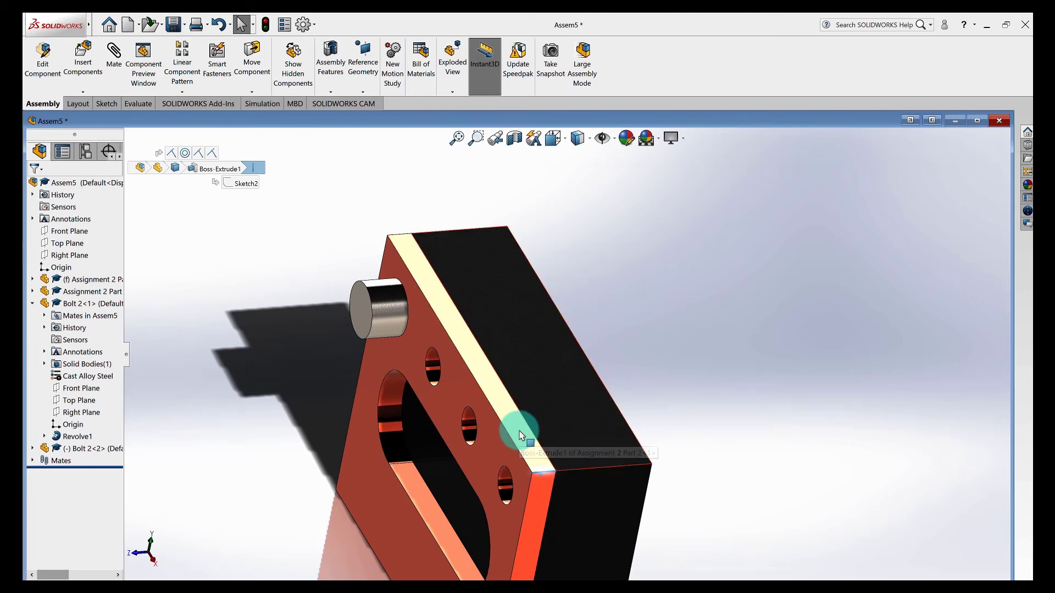
# - Delete the Coincident3 mate between the plates' top faces and swing the copper plate out of alignment
pyautogui.click(31, 460)
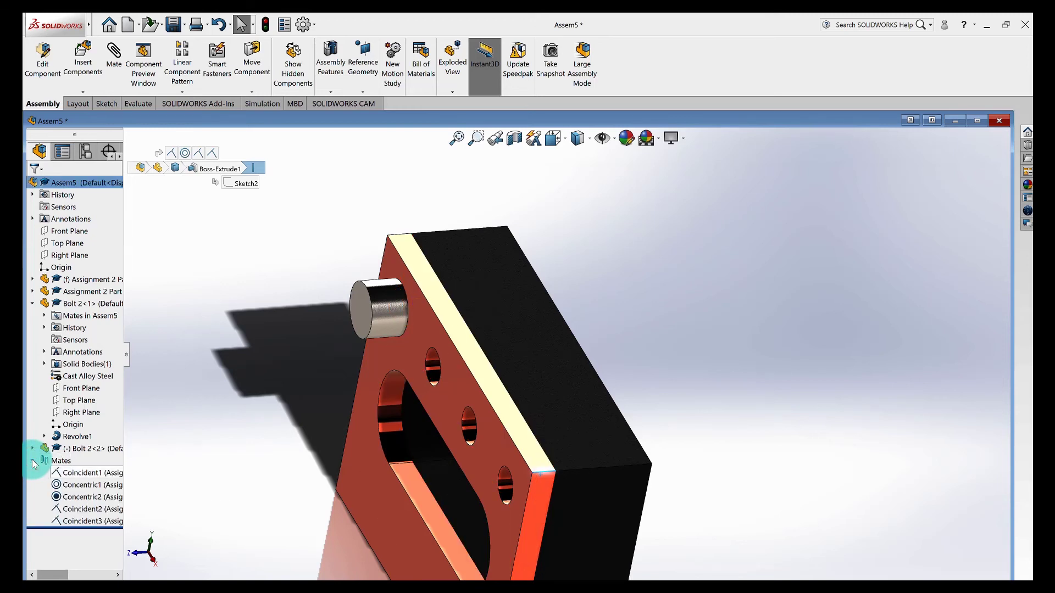
pyautogui.click(81, 521)
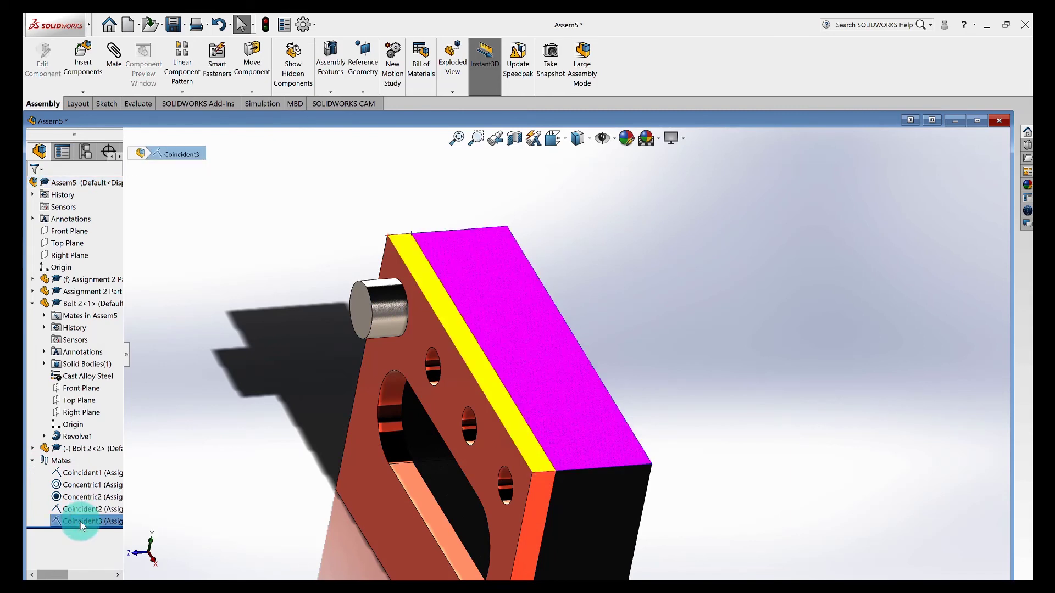
pyautogui.press('Delete')
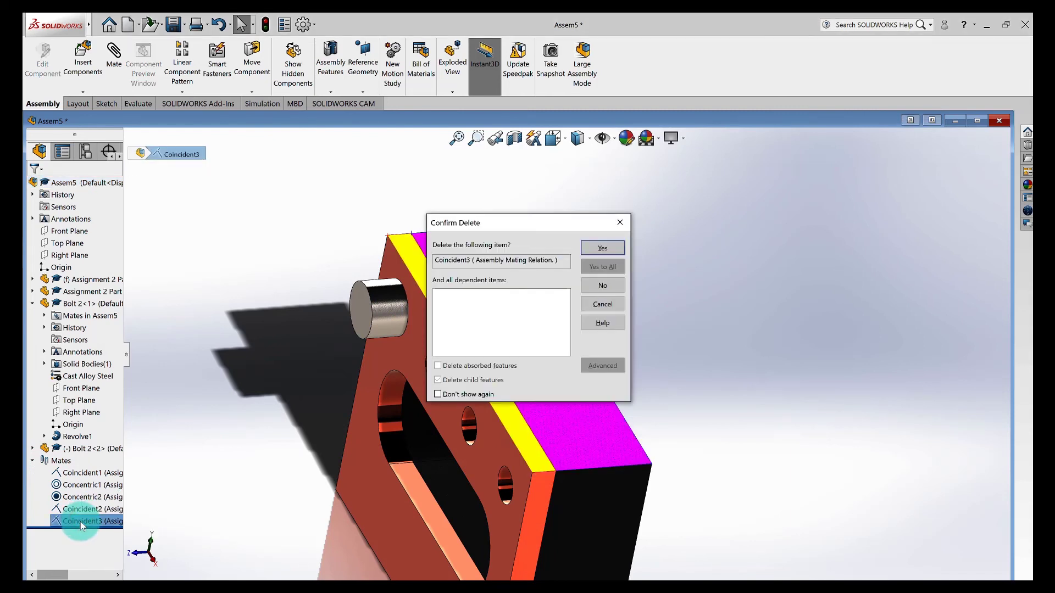
pyautogui.click(602, 248)
pyautogui.moveTo(529, 468); pyautogui.dragTo(806, 387)
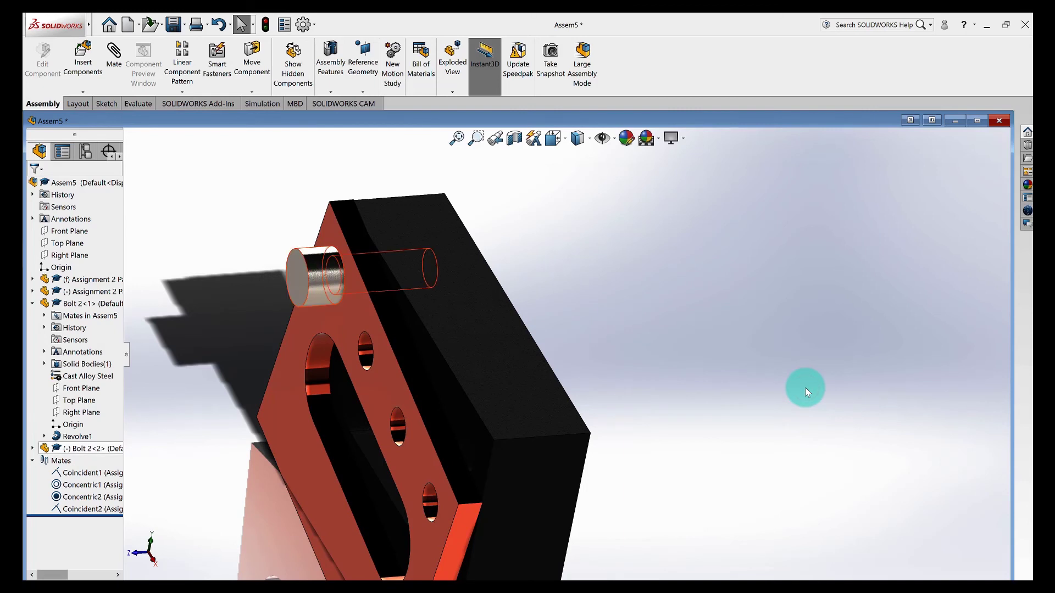
# - Add a concentric mate between the second bolt's shank and the copper plate's end hole farthest from the first bolt
pyautogui.click(31, 304)
pyautogui.click(77, 316)
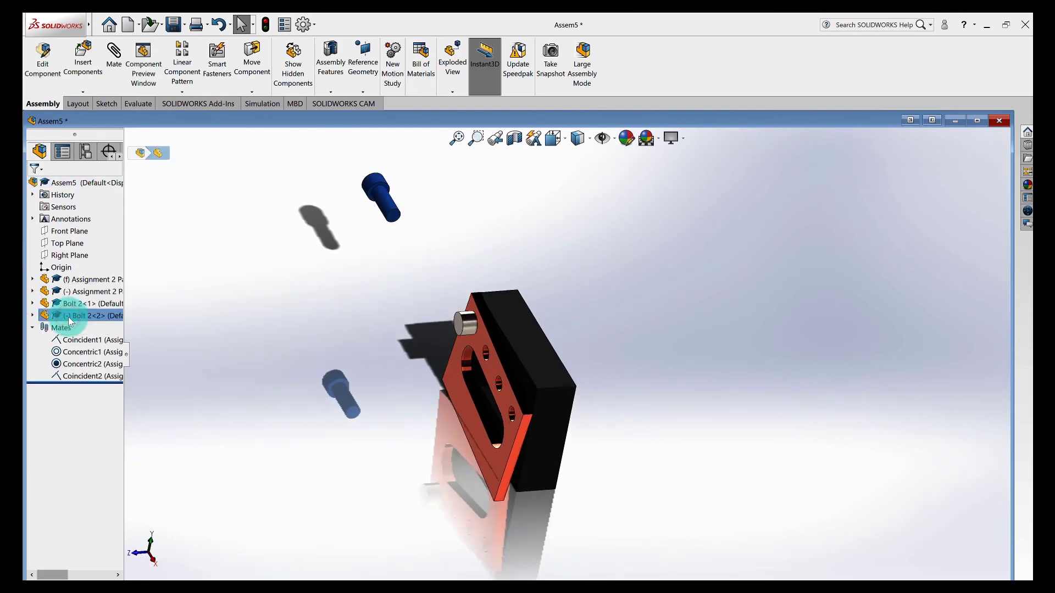
pyautogui.click(365, 160)
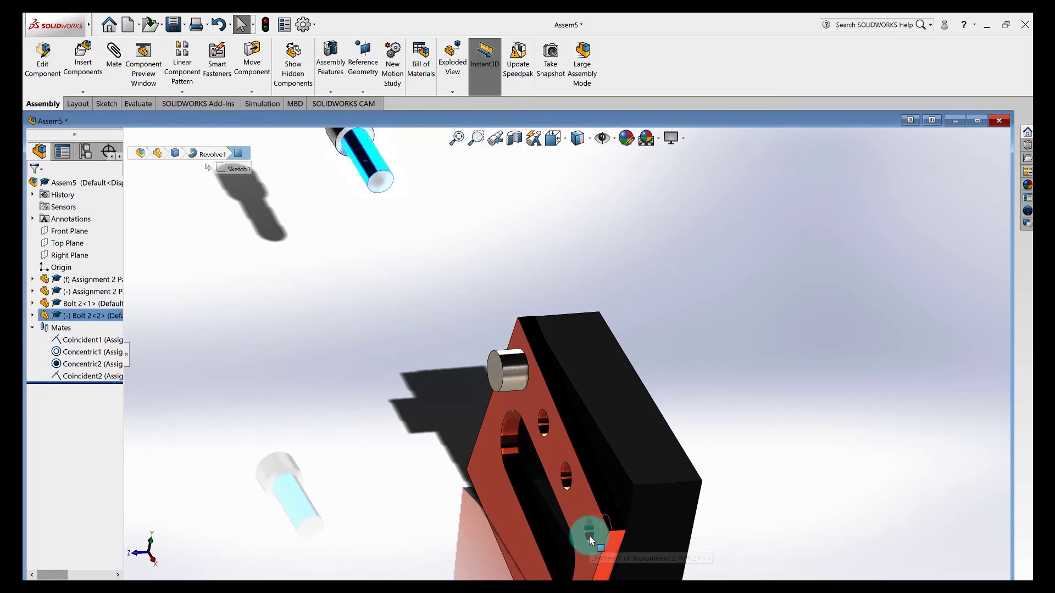
pyautogui.keyDown('ctrl'); pyautogui.click(590, 536); pyautogui.keyUp('ctrl')
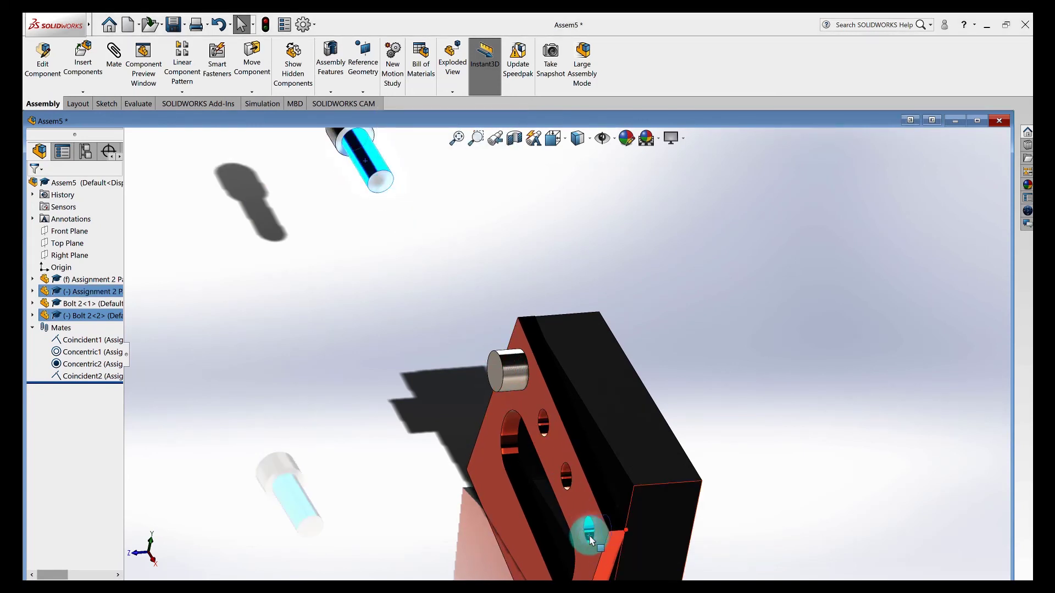
pyautogui.click(348, 250)
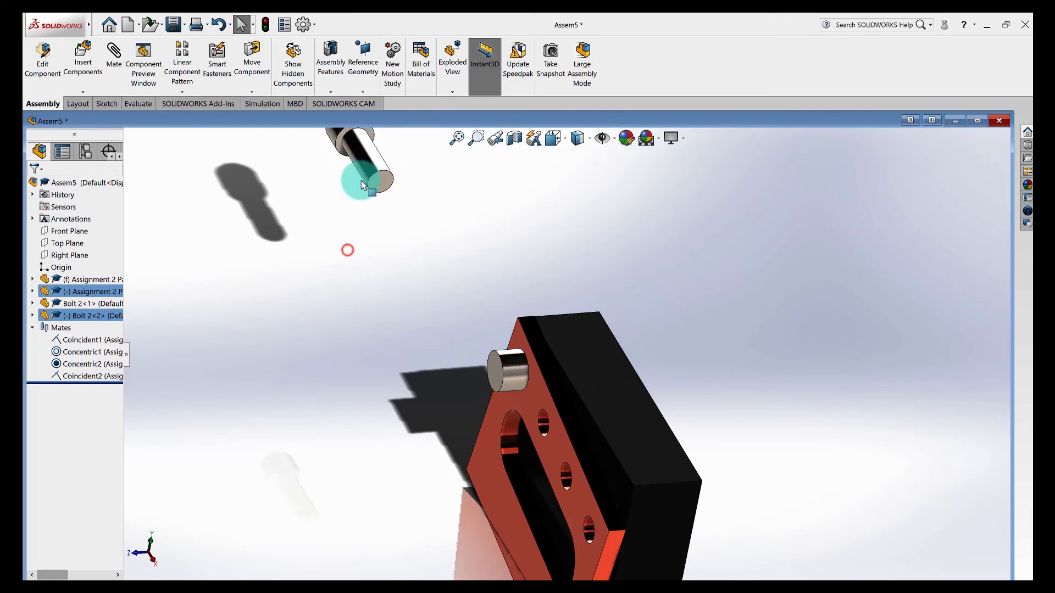
pyautogui.click(364, 174)
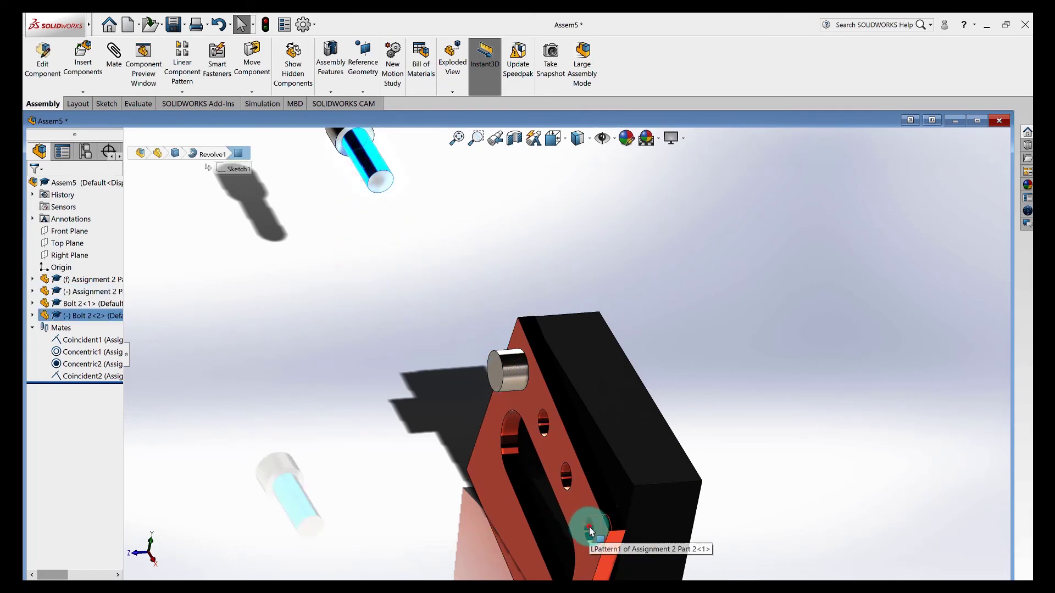
pyautogui.keyDown('ctrl'); pyautogui.click(589, 530); pyautogui.keyUp('ctrl')
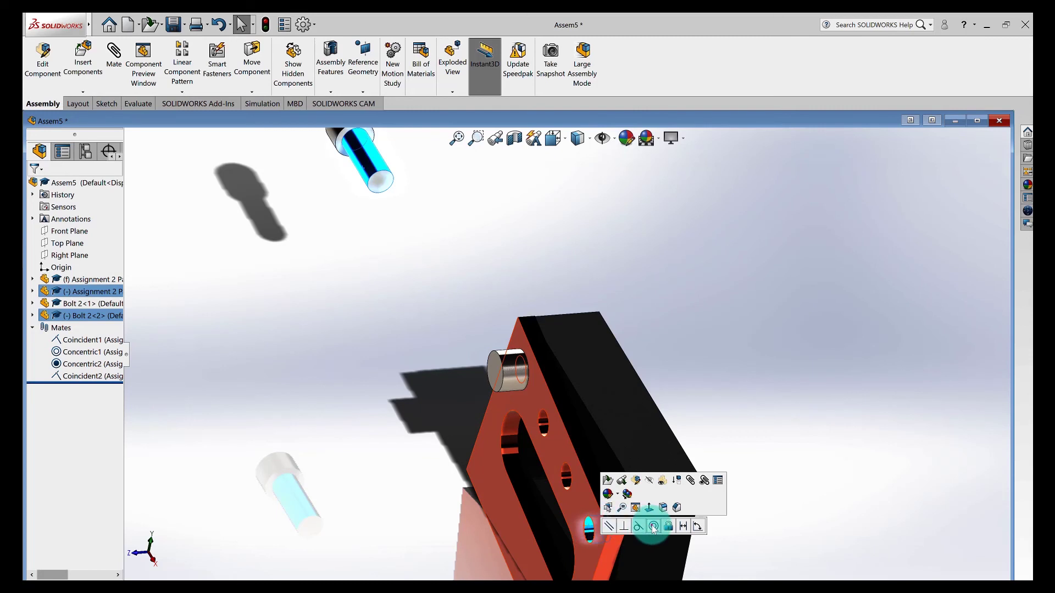
pyautogui.click(653, 527)
pyautogui.click(639, 526)
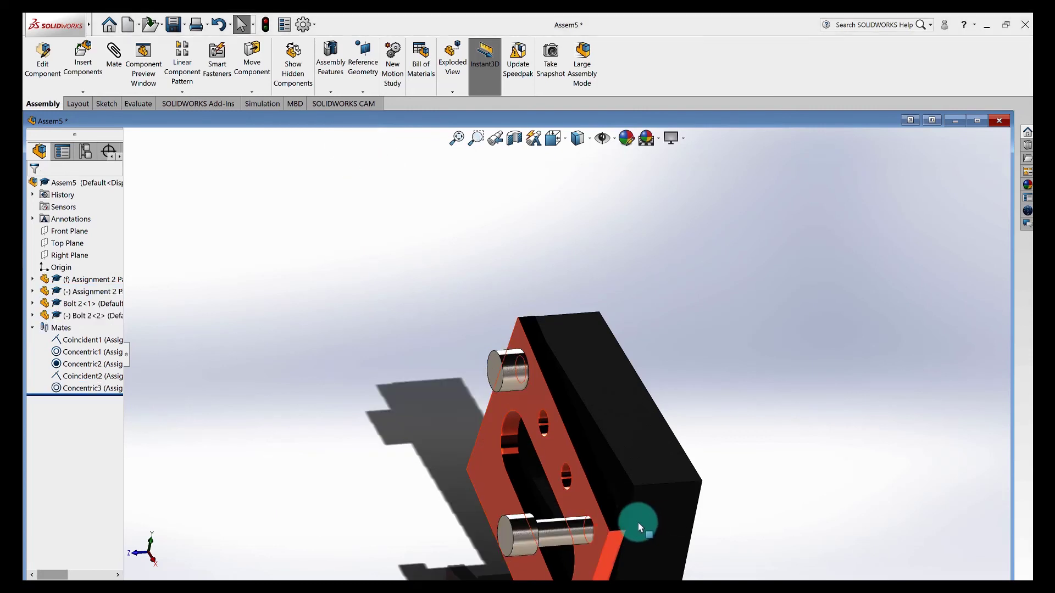
# - Add a concentric mate between the second bolt's shank and the matching end hole in the thick plate
pyautogui.scroll(-3, 604, 514)
pyautogui.click(541, 502)
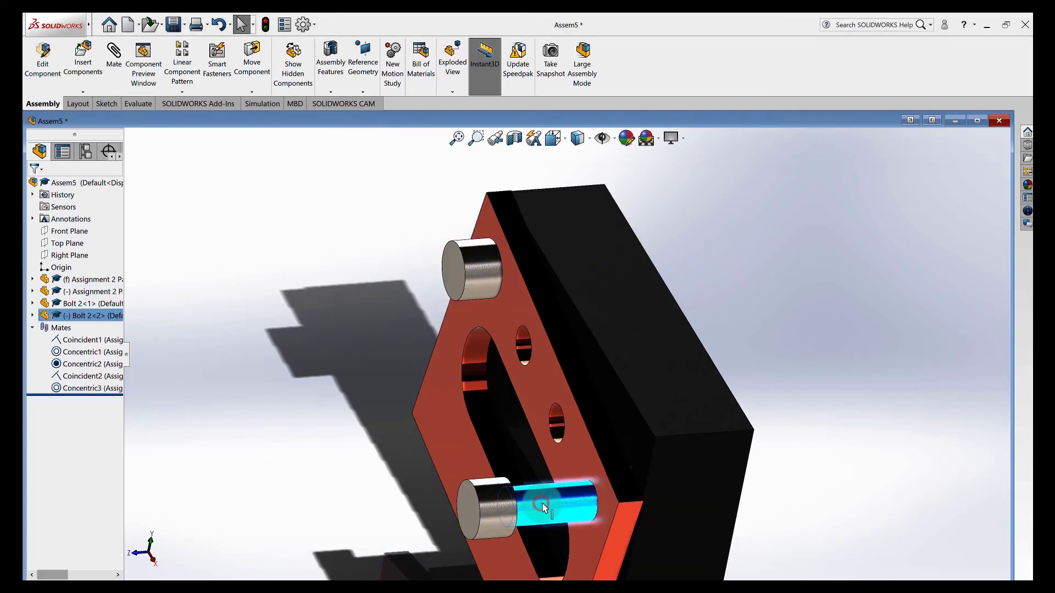
pyautogui.click(629, 446)
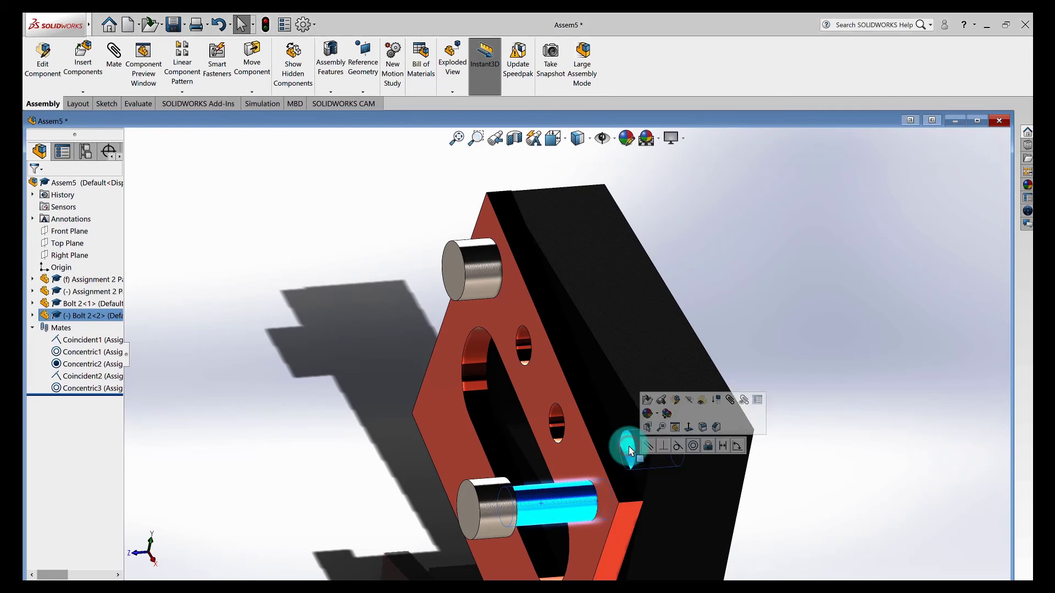
pyautogui.click(693, 446)
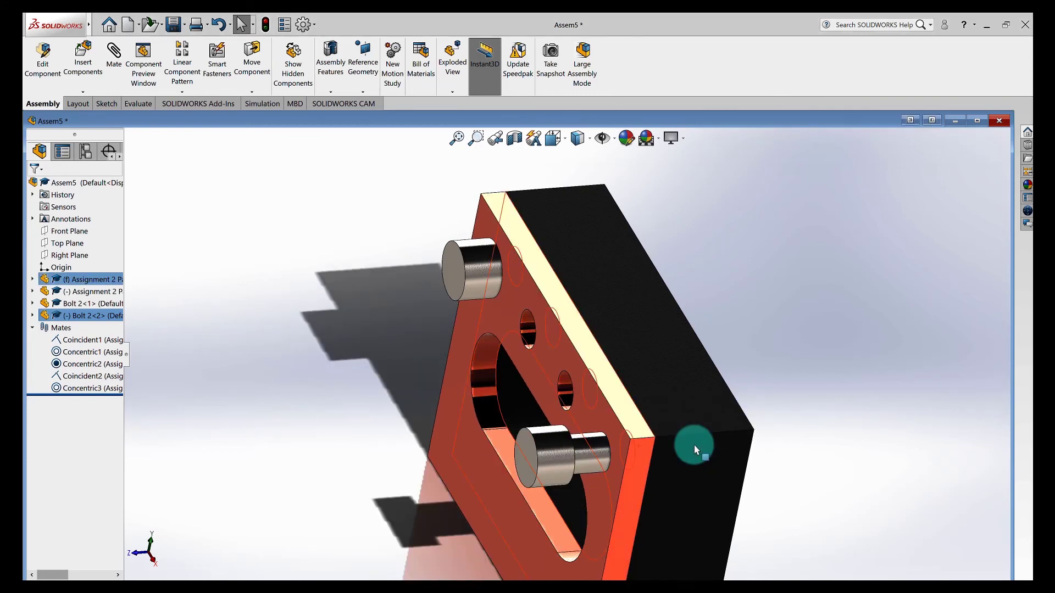
# - Add a coincident mate between the underside of the second bolt's head and the copper plate's front face
pyautogui.moveTo(693, 444)
pyautogui.mouseDown(button='middle')
pyautogui.moveTo(619, 463)
pyautogui.moveTo(608, 478)
pyautogui.moveTo(621, 476)
pyautogui.mouseUp(button='middle')
pyautogui.click(609, 479)
pyautogui.keyDown('ctrl'); pyautogui.click(621, 475); pyautogui.keyUp('ctrl')
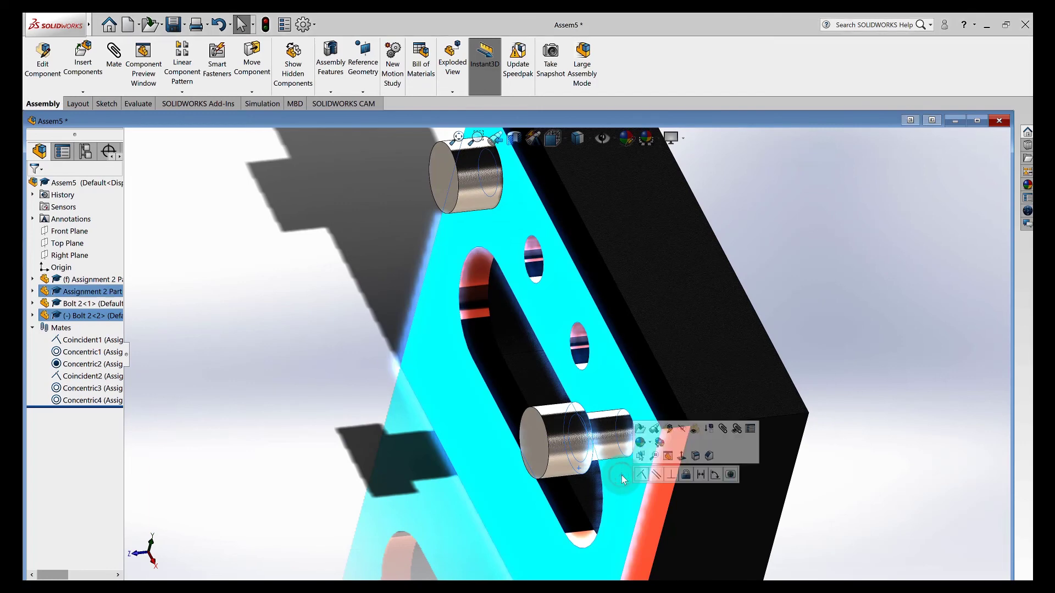
pyautogui.click(642, 476)
pyautogui.click(826, 280)
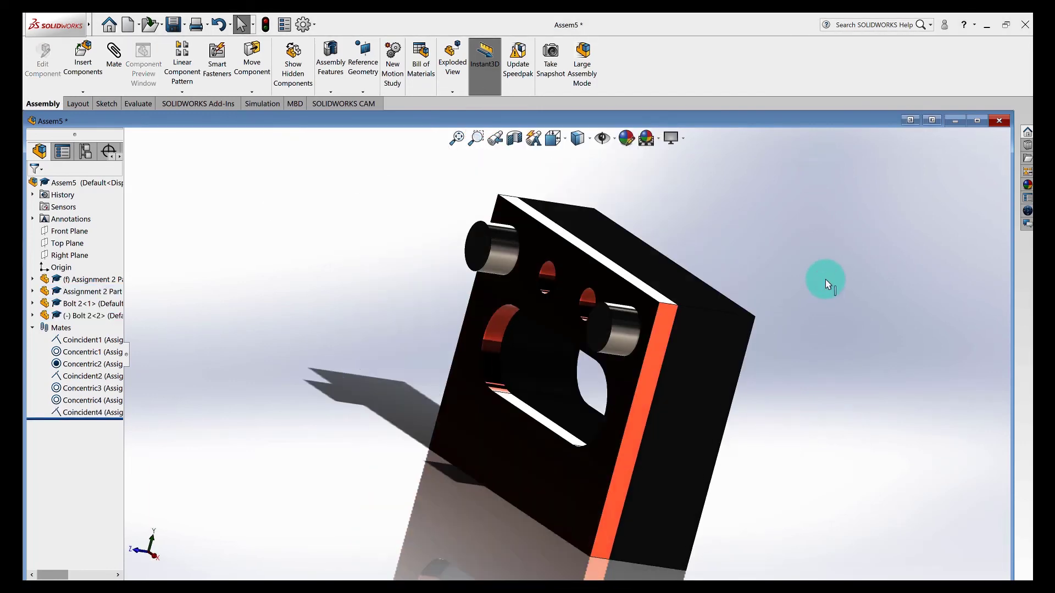
# - Edit the Concentric4 mate between the second bolt and the thick plate to lock the bolt's rotation
pyautogui.click(77, 316)
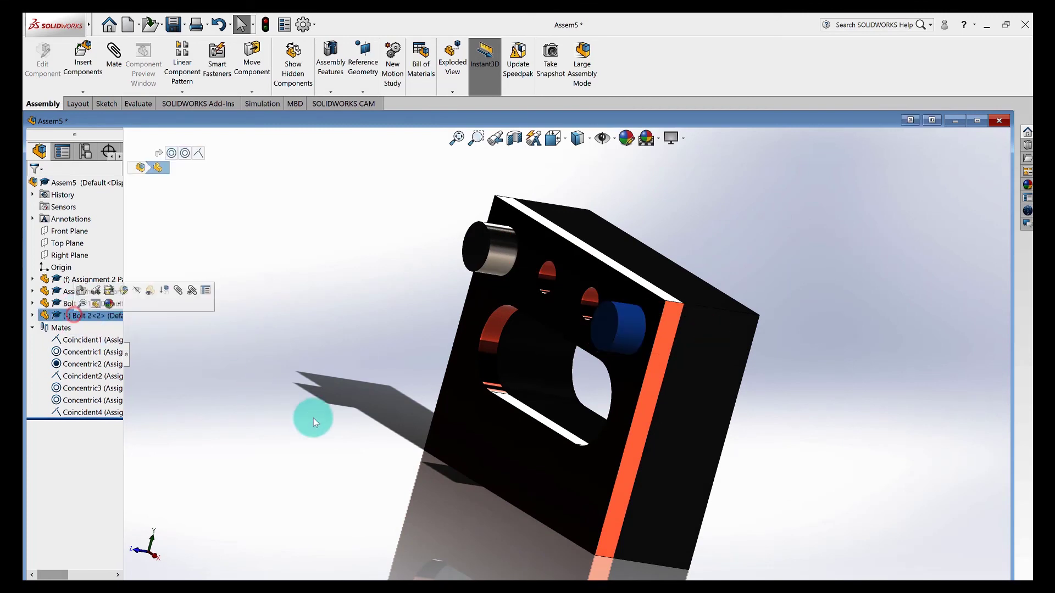
pyautogui.click(326, 426)
pyautogui.click(83, 400)
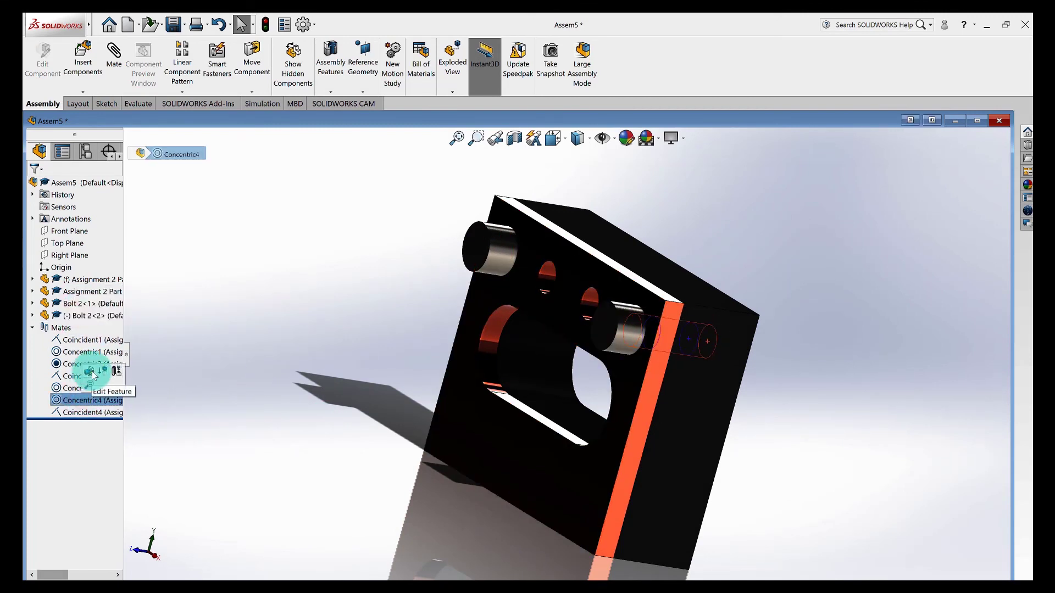
pyautogui.click(90, 373)
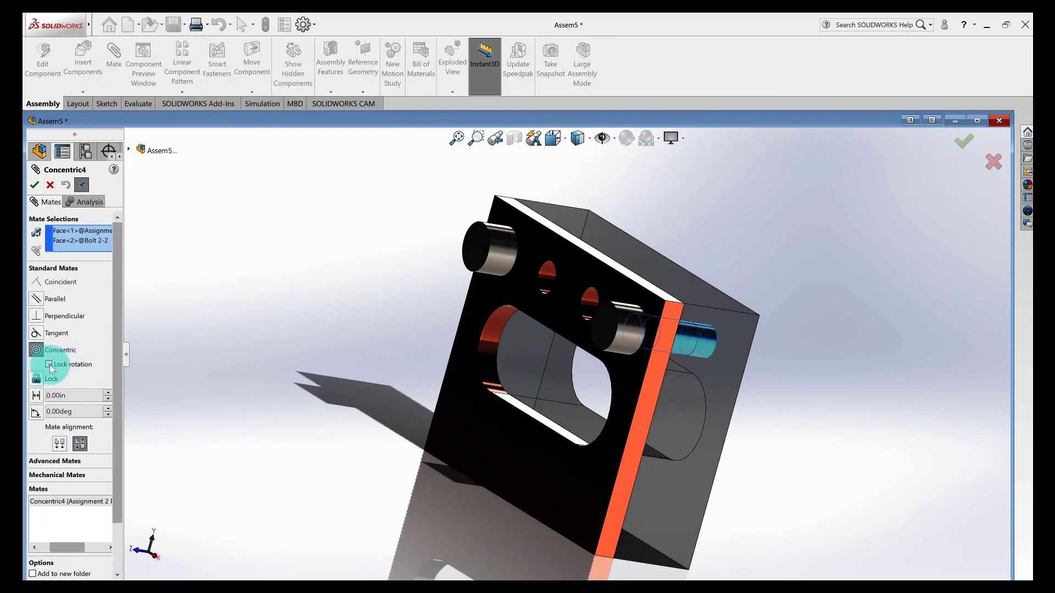
pyautogui.click(49, 365)
pyautogui.click(35, 185)
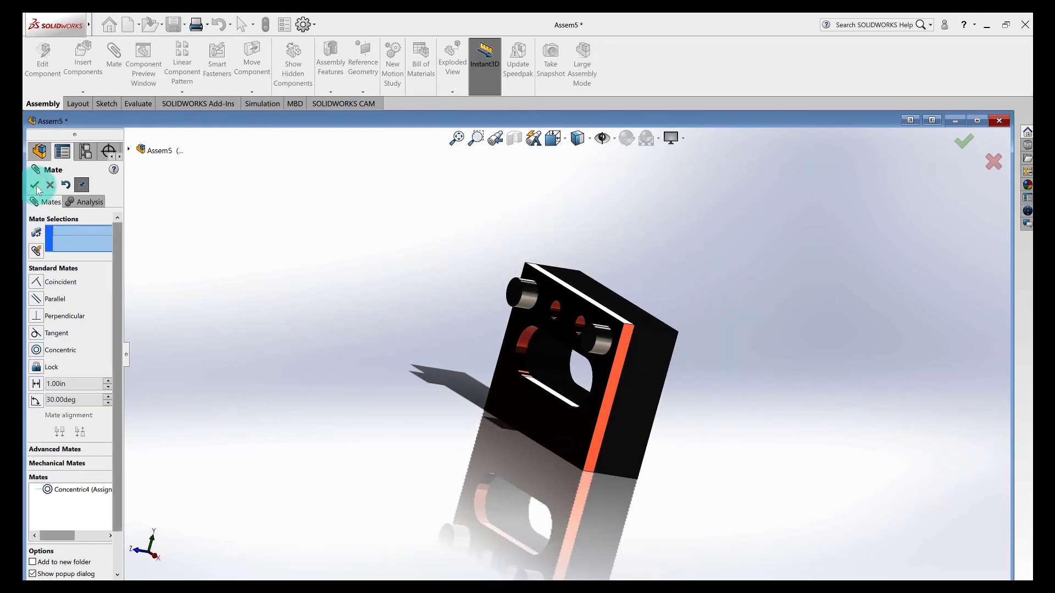
pyautogui.click(34, 185)
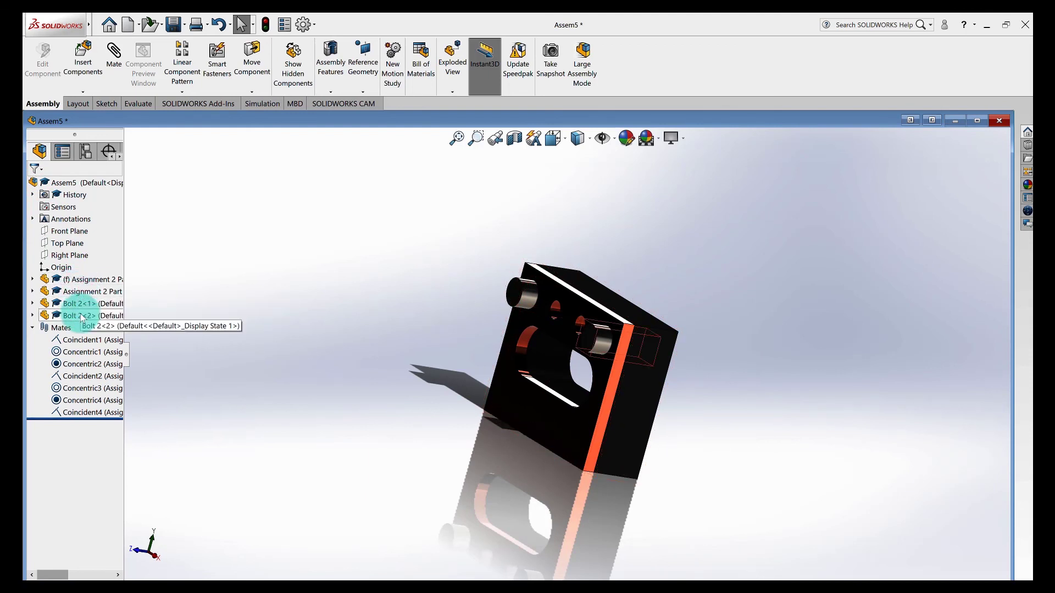
# - Review the components and mates in the assembly tree and inspect the bolted plates from the front
pyautogui.press('Down')
pyautogui.press('Down')
pyautogui.press('Down')
pyautogui.press('Down')
pyautogui.press('Down')
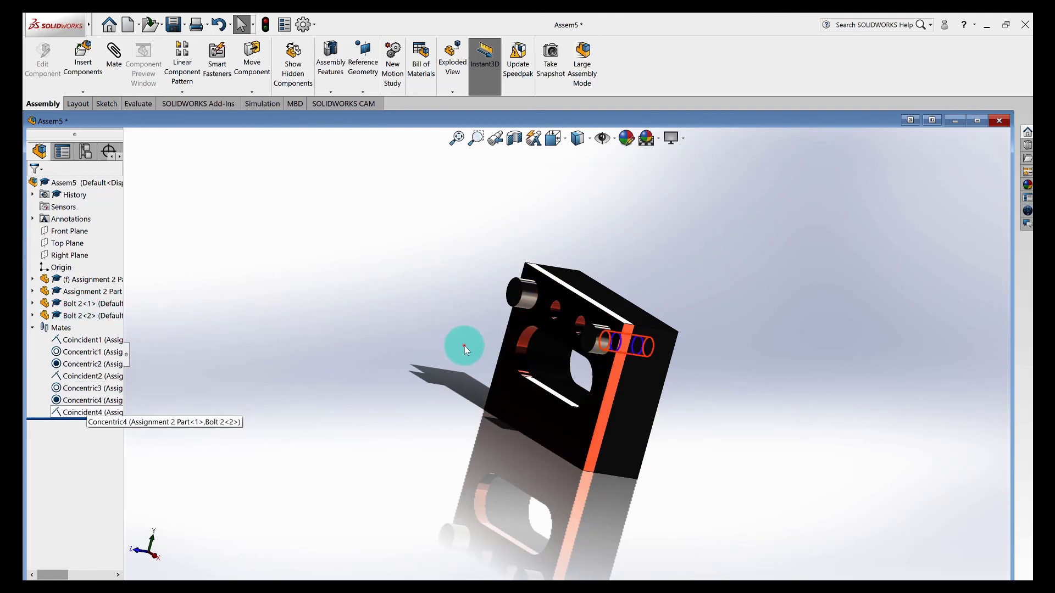
pyautogui.moveTo(464, 346); pyautogui.dragTo(464, 345, button='middle')
pyautogui.hotkey('ctrl', '1')
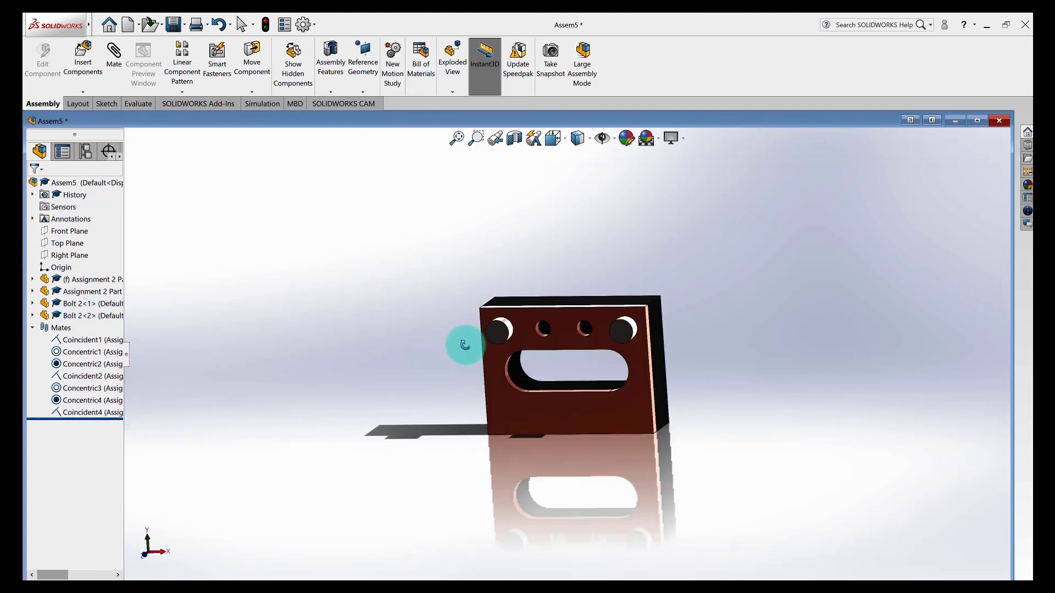
pyautogui.scroll(-2, 506, 319)
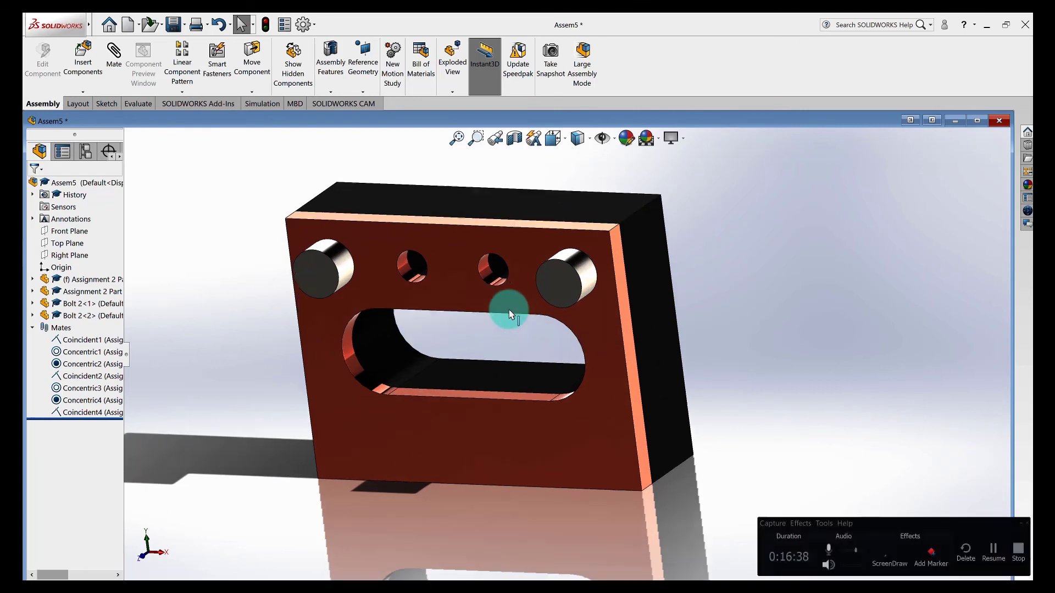